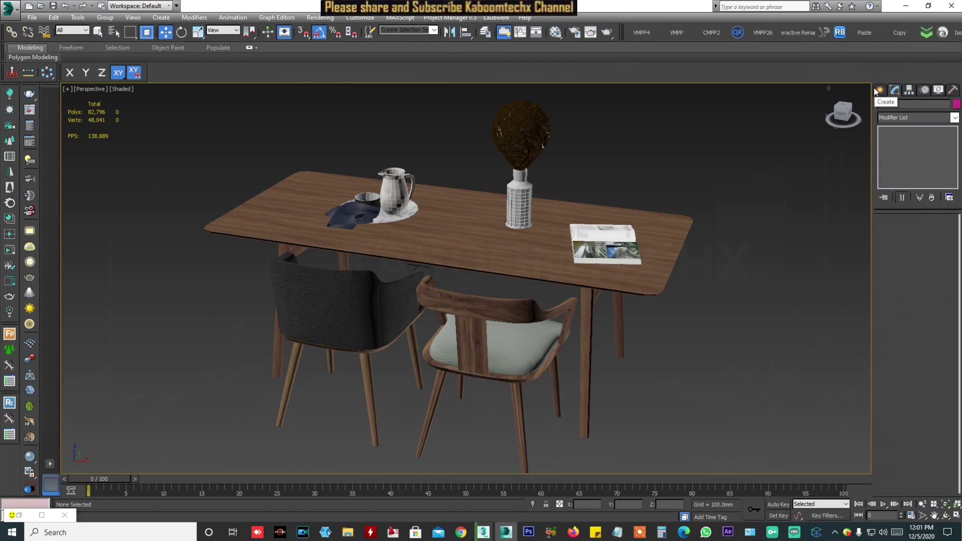
# Start creating a CoronaLight from the Corona light category.
pyautogui.click(881, 91)
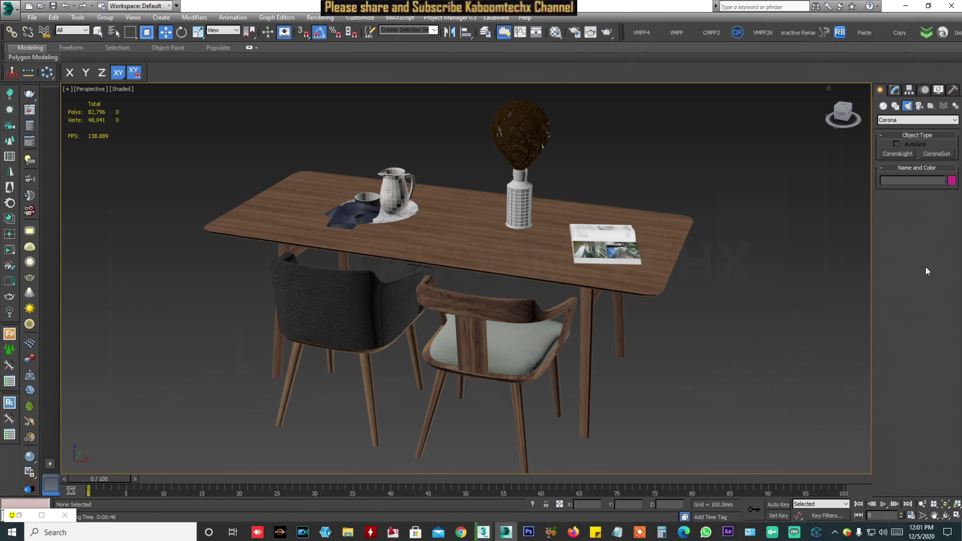
pyautogui.click(883, 107)
pyautogui.click(907, 107)
pyautogui.click(907, 125)
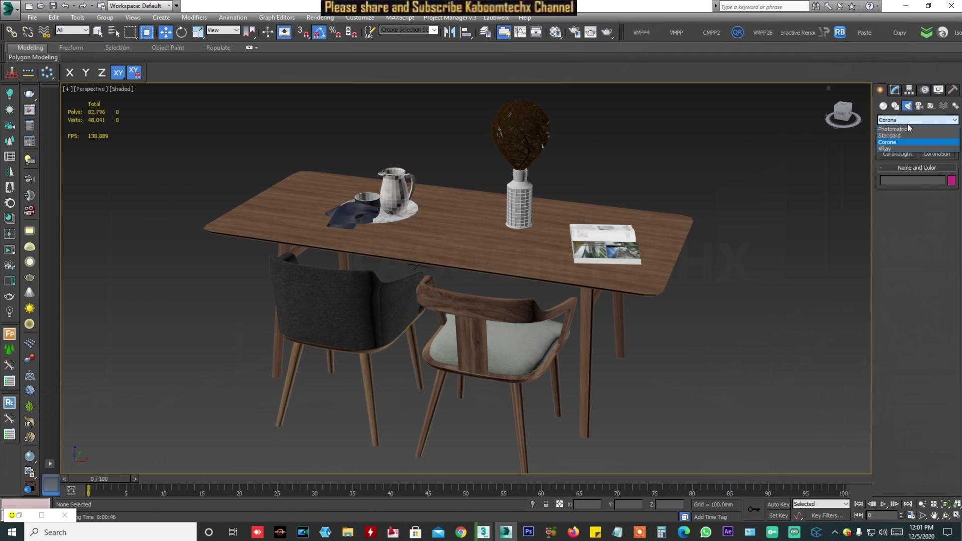
pyautogui.click(891, 143)
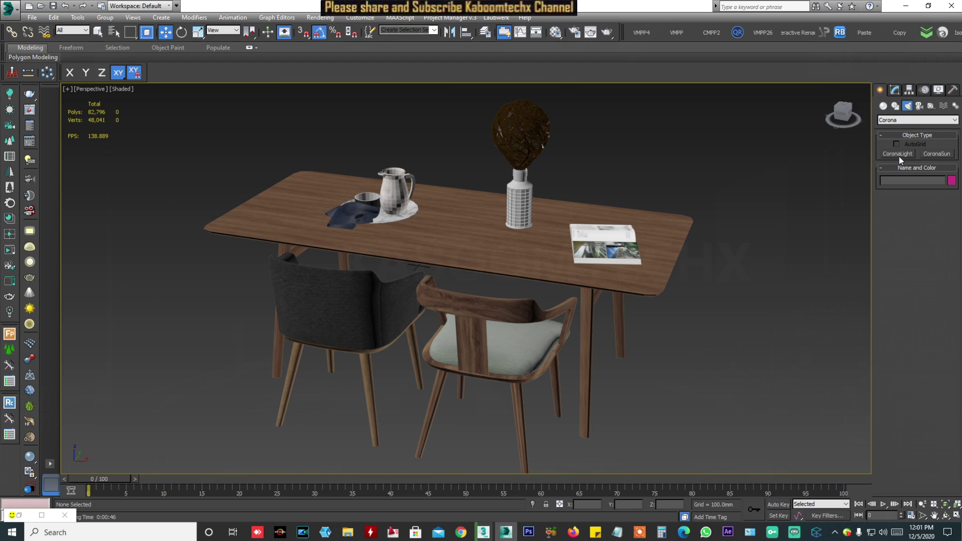
pyautogui.click(901, 155)
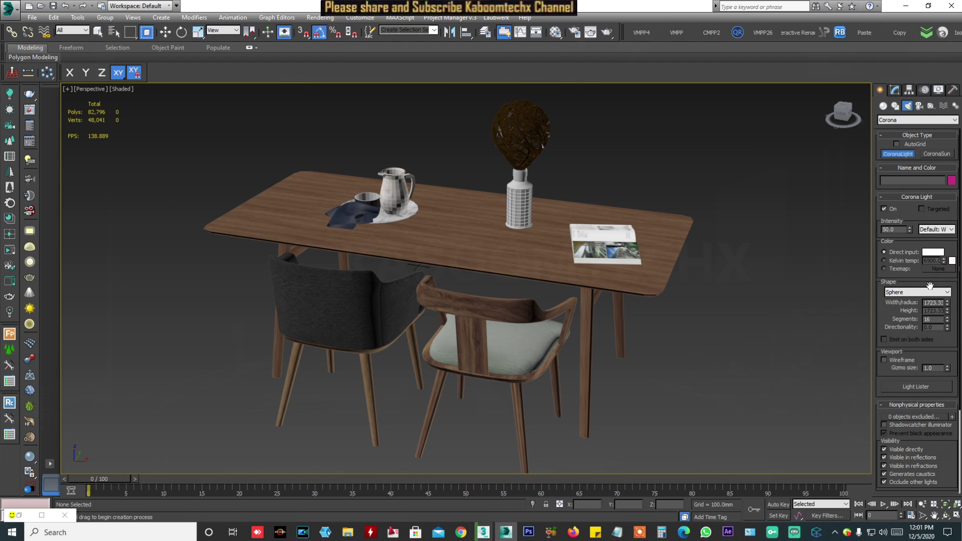
# Try the new light's Disk, Rectangle, Cylinder and Sphere shapes and leave the shape set to Rectangle.
pyautogui.click(907, 293)
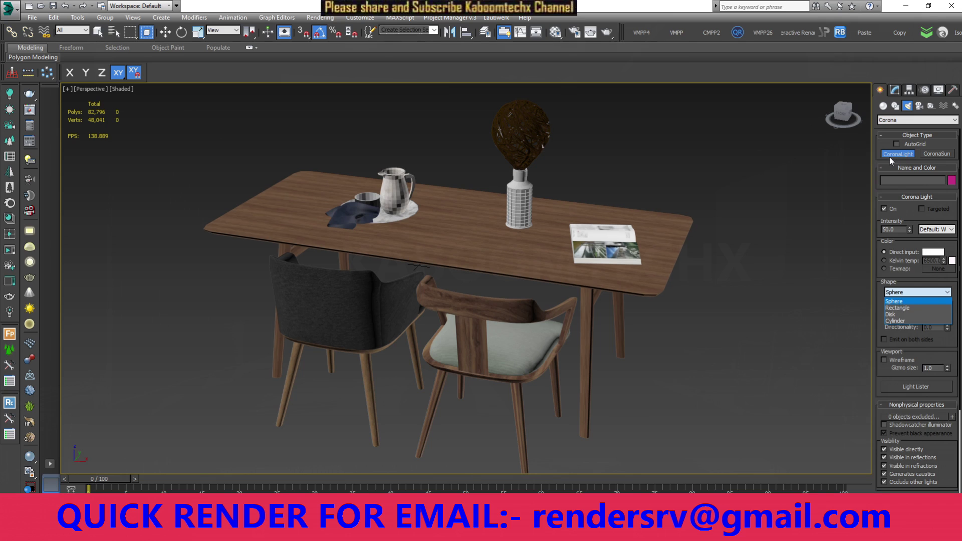
pyautogui.click(891, 315)
pyautogui.click(917, 293)
pyautogui.click(904, 308)
pyautogui.click(914, 296)
pyautogui.click(897, 321)
pyautogui.click(910, 296)
pyautogui.click(905, 301)
pyautogui.click(912, 294)
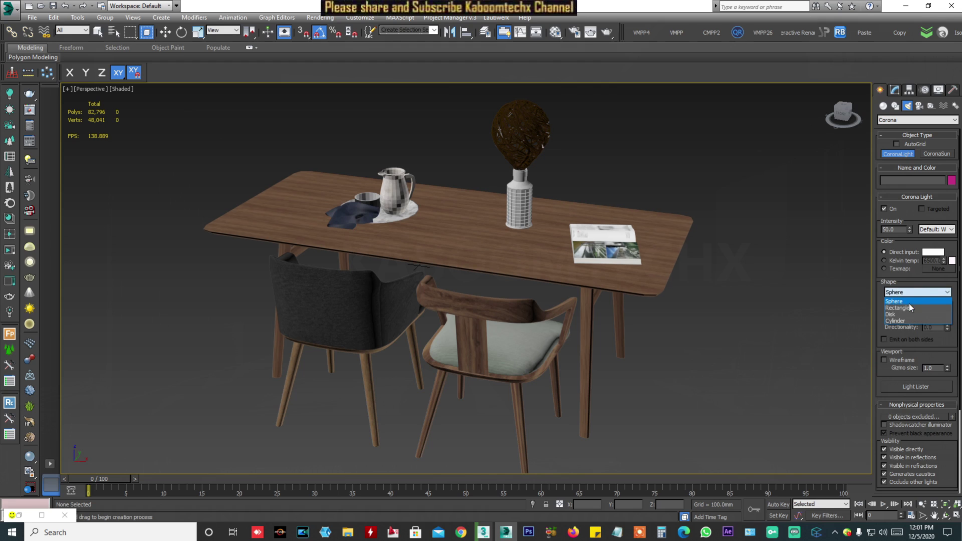
pyautogui.click(906, 308)
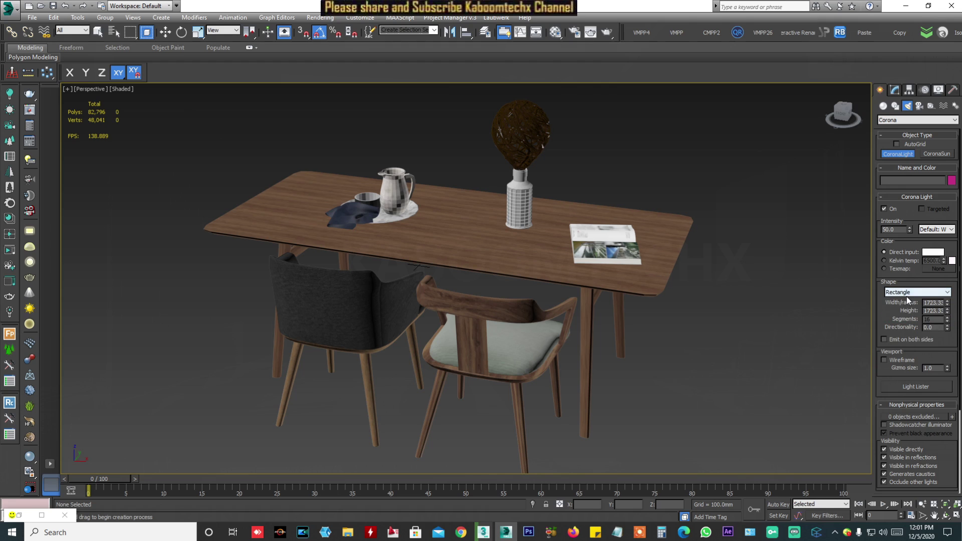
pyautogui.click(910, 294)
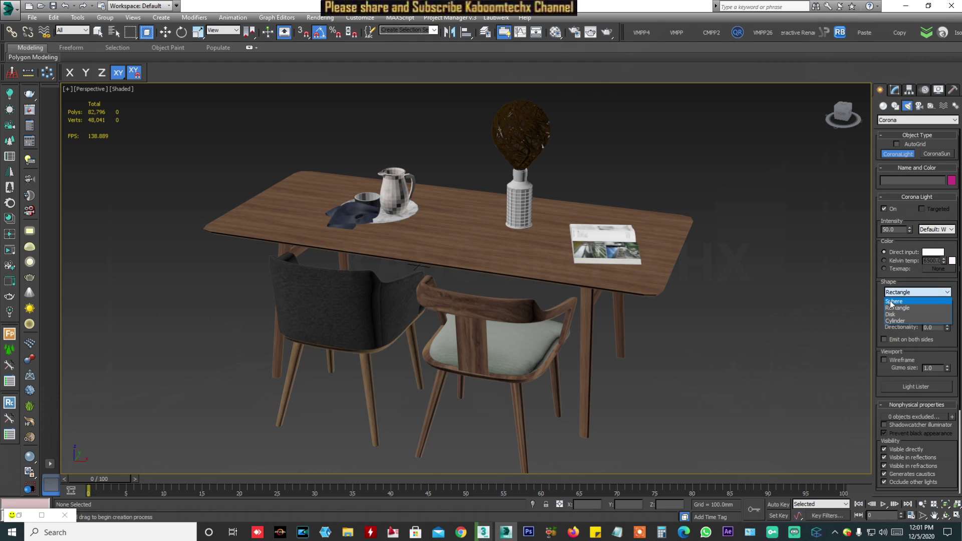
pyautogui.click(910, 302)
pyautogui.click(911, 293)
pyautogui.click(902, 314)
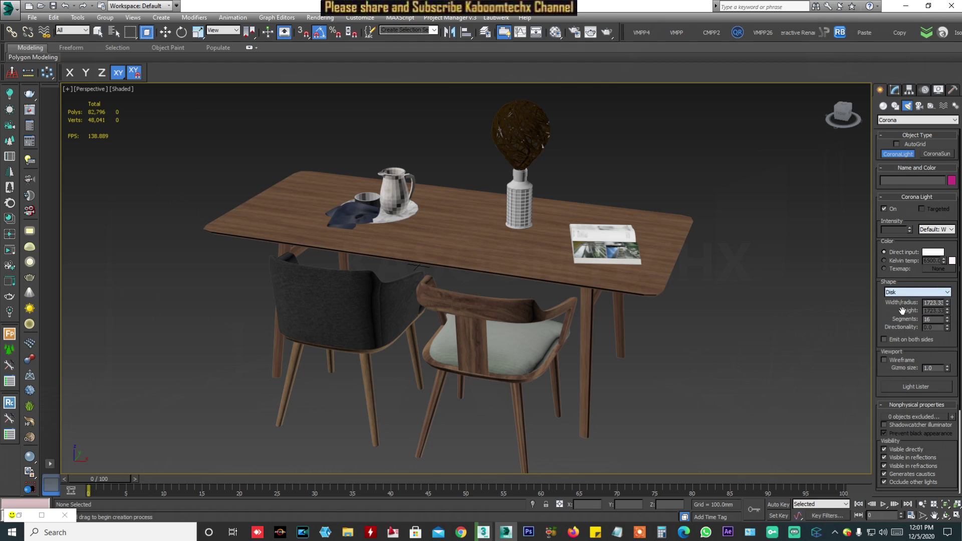
pyautogui.click(912, 291)
pyautogui.click(899, 309)
# Switch the production renderer to Default Scanline Renderer and back to Corona 5 (Hotfix 2) in the render setup.
pyautogui.click(575, 32)
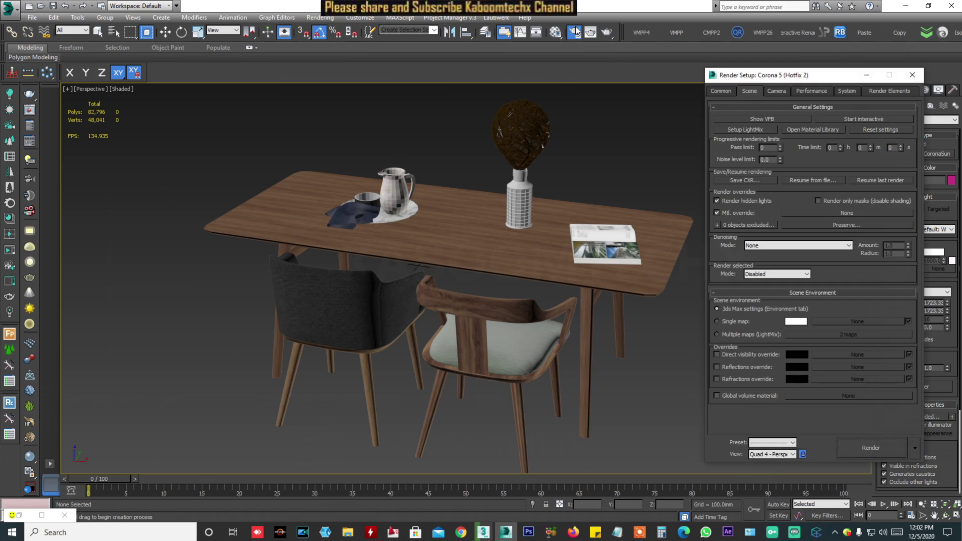
pyautogui.click(721, 91)
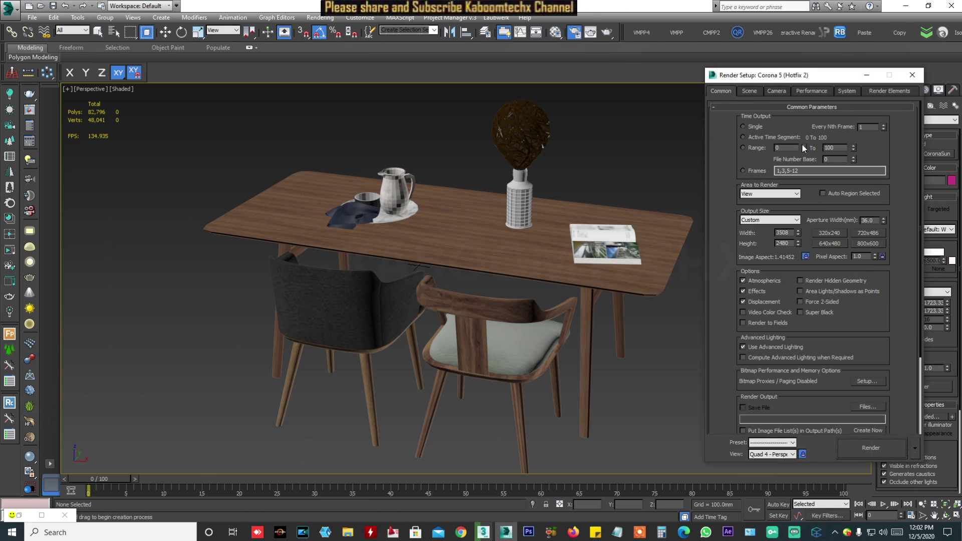
pyautogui.scroll(-4, 815, 424)
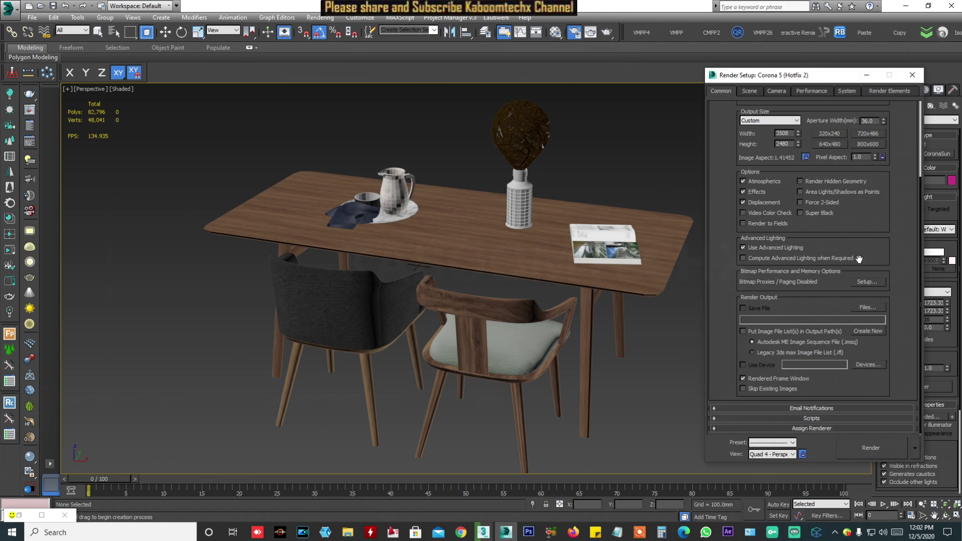
pyautogui.click(817, 428)
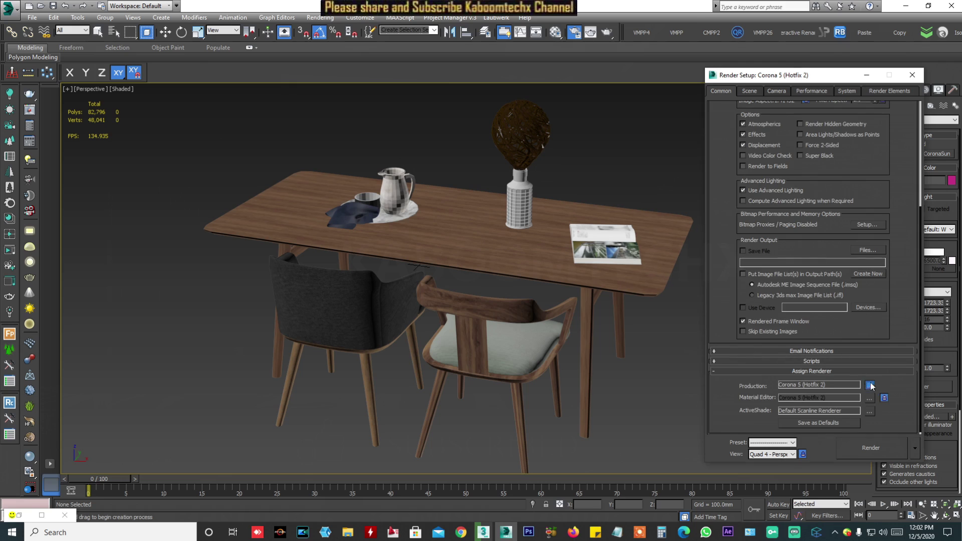
pyautogui.click(870, 385)
pyautogui.doubleClick(774, 205)
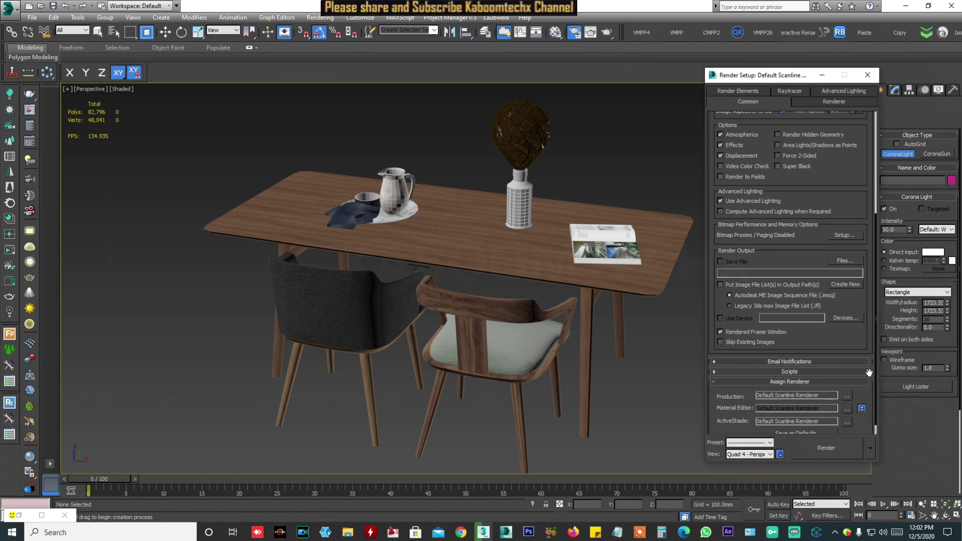
pyautogui.click(847, 395)
pyautogui.click(747, 205)
pyautogui.click(801, 334)
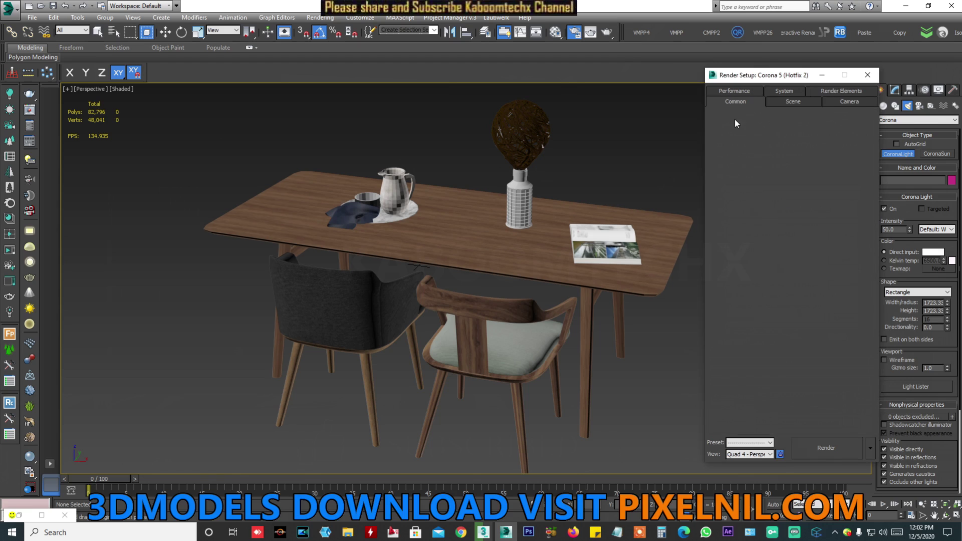
# Set the render output width to 1000 pixels with the image aspect locked, and close the render setup.
pyautogui.moveTo(773, 76); pyautogui.dragTo(725, 69)
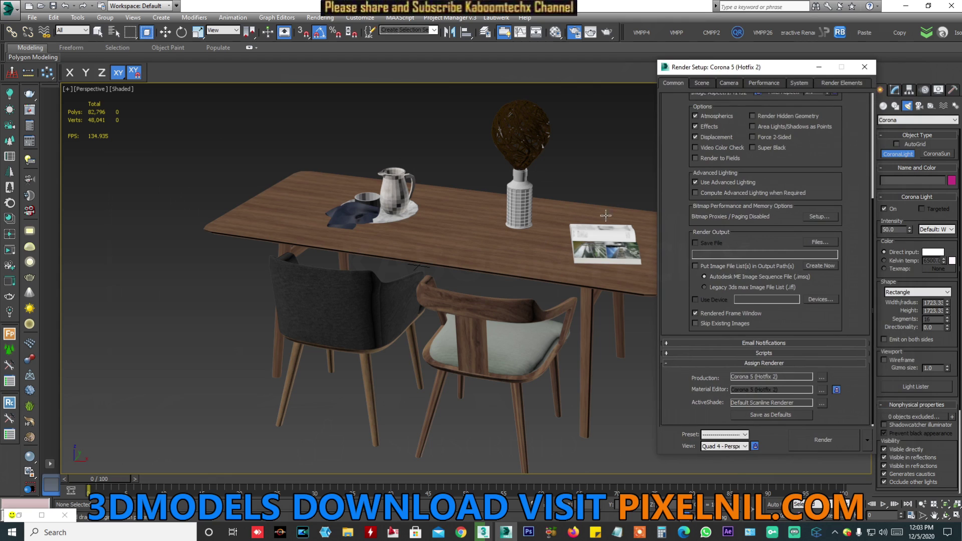
pyautogui.moveTo(818, 167); pyautogui.dragTo(804, 375)
pyautogui.moveTo(743, 214); pyautogui.dragTo(687, 199)
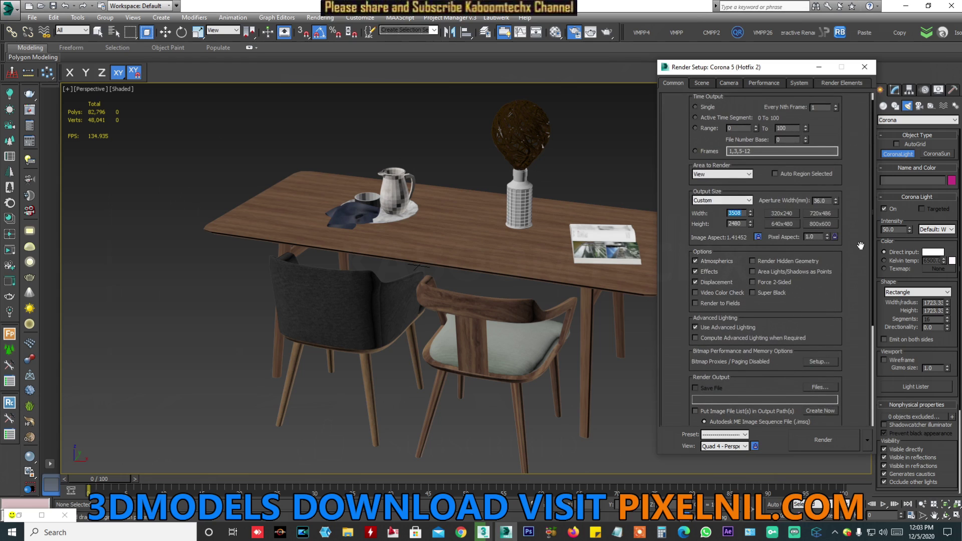
pyautogui.write('1000')
pyautogui.press('Return')
pyautogui.click(796, 84)
pyautogui.click(759, 83)
pyautogui.click(728, 85)
pyautogui.click(711, 84)
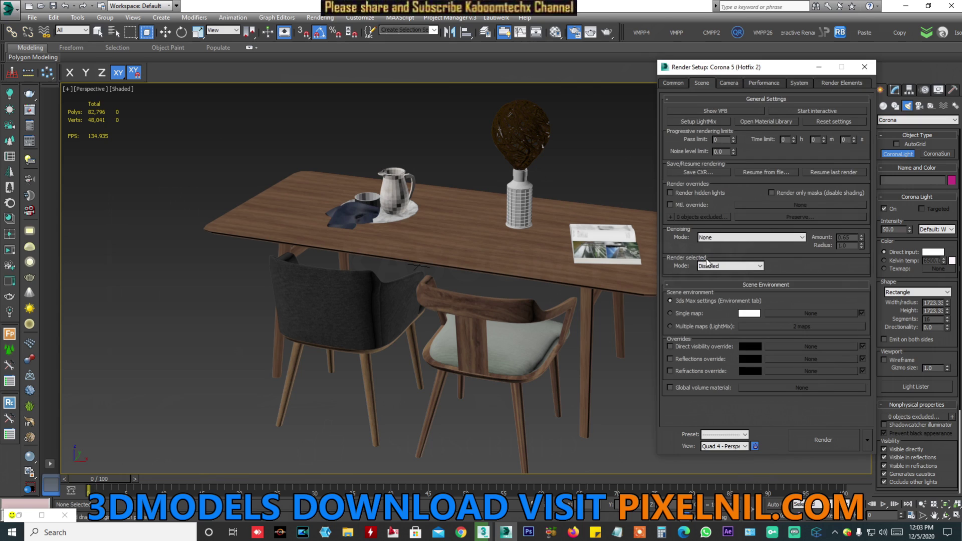
pyautogui.click(668, 84)
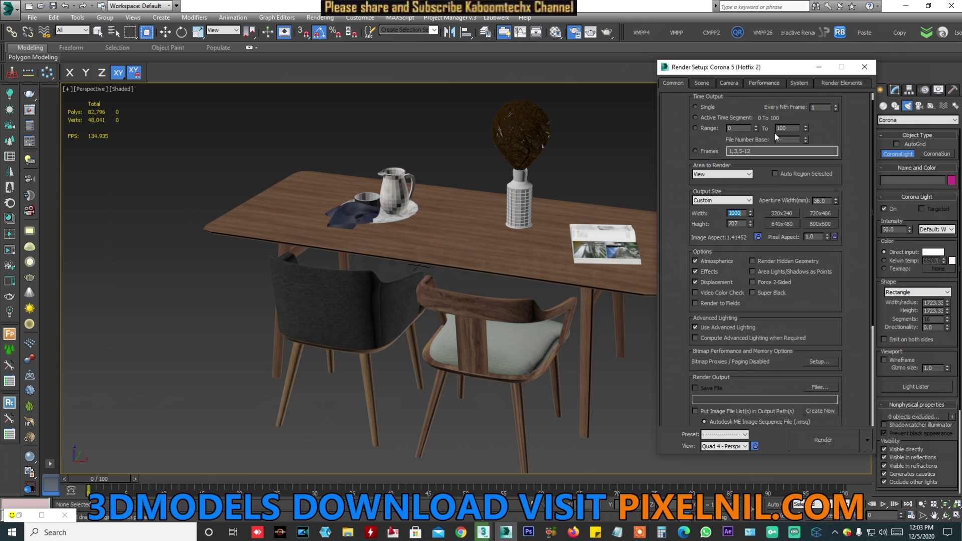
pyautogui.click(864, 68)
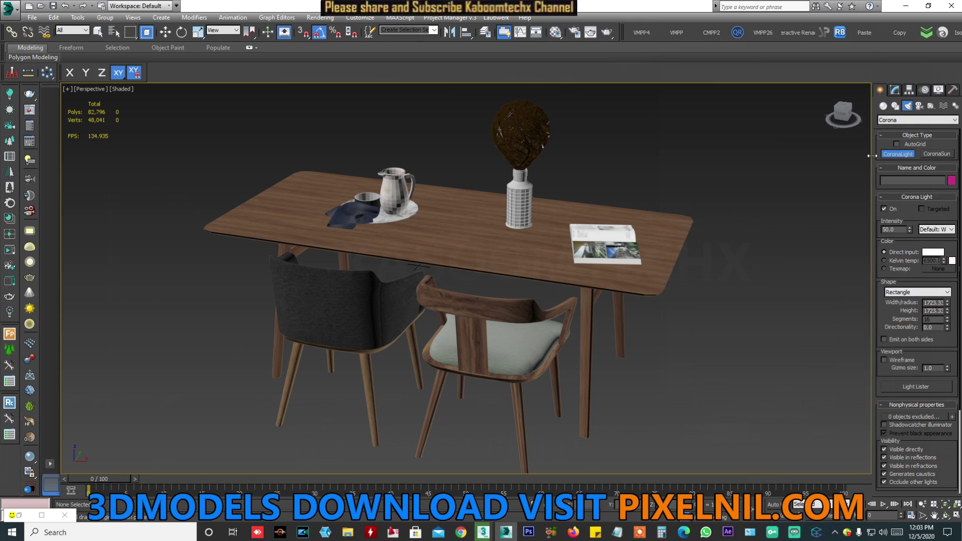
# Draw a rectangular Corona light of about 2451 by 1559 mm around the table and chairs in the Top view.
pyautogui.click(902, 292)
pyautogui.click(904, 309)
pyautogui.hotkey('alt', 'w')
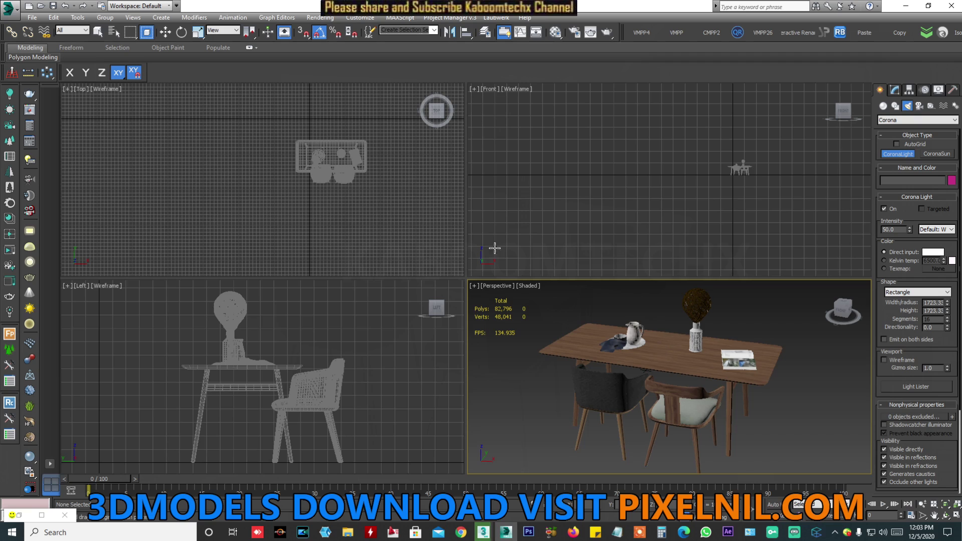
pyautogui.moveTo(371, 210); pyautogui.dragTo(304, 209, button='middle')
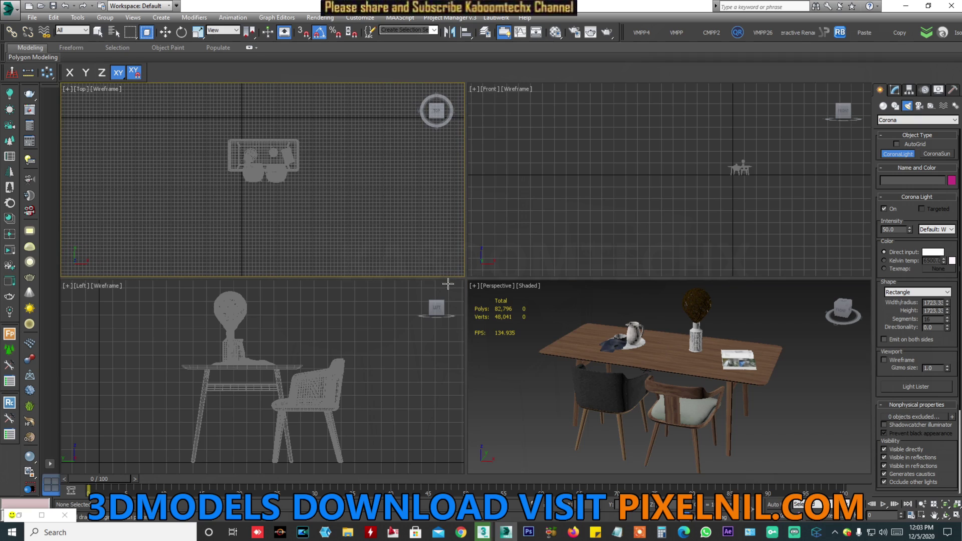
pyautogui.moveTo(221, 130); pyautogui.dragTo(307, 184)
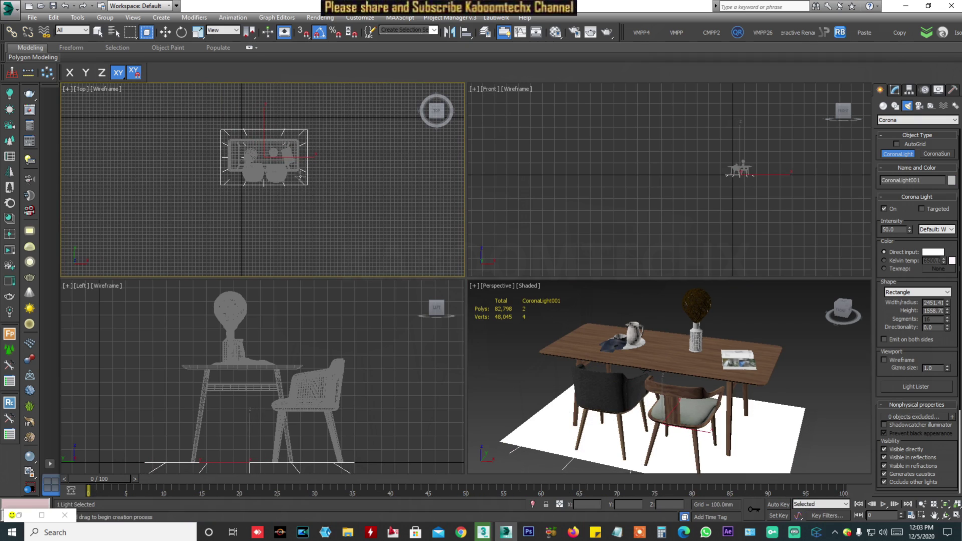
# Raise the rectangular light straight up above the table in the Front view, to a height of about 2215 mm.
pyautogui.scroll(-4, 361, 416)
pyautogui.scroll(2, 337, 391)
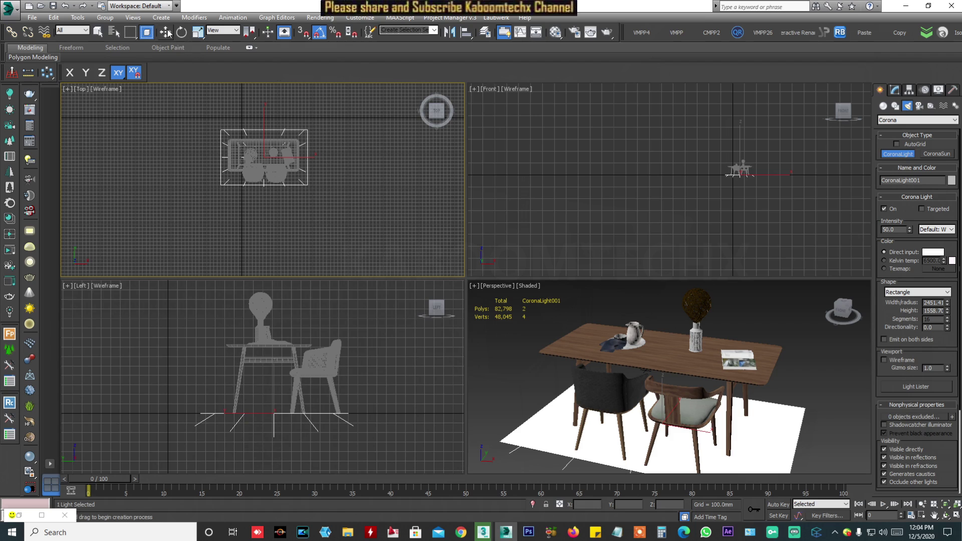
pyautogui.scroll(5, 784, 168)
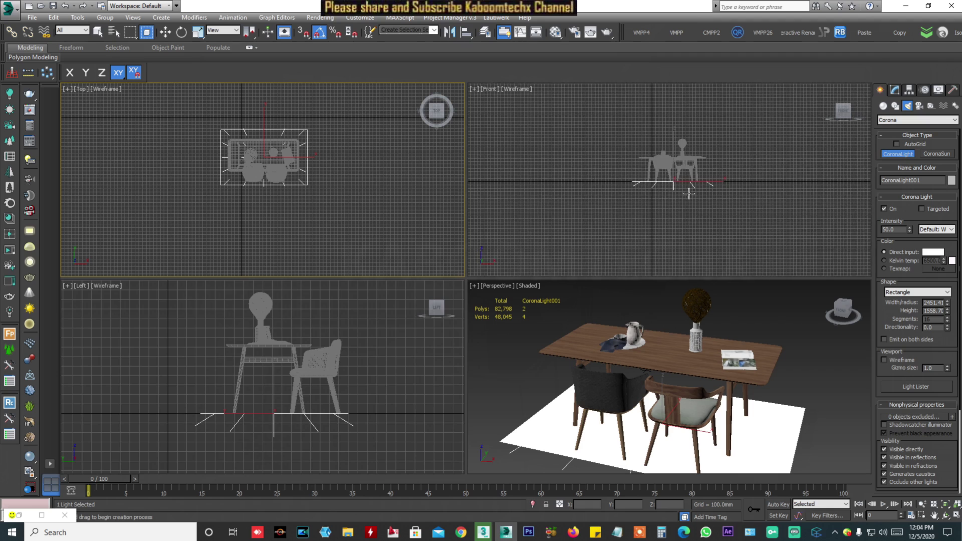
pyautogui.moveTo(658, 188); pyautogui.dragTo(662, 226, button='middle')
pyautogui.press('w')
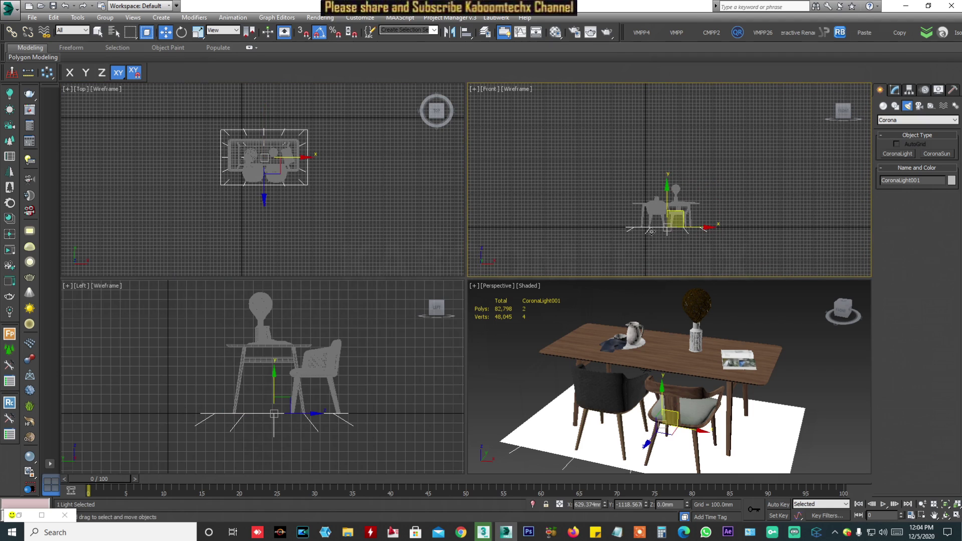
pyautogui.moveTo(668, 198); pyautogui.dragTo(668, 154)
# Test-render the Perspective view with Corona, close the render setup and cancel the render.
pyautogui.rightClick(767, 339)
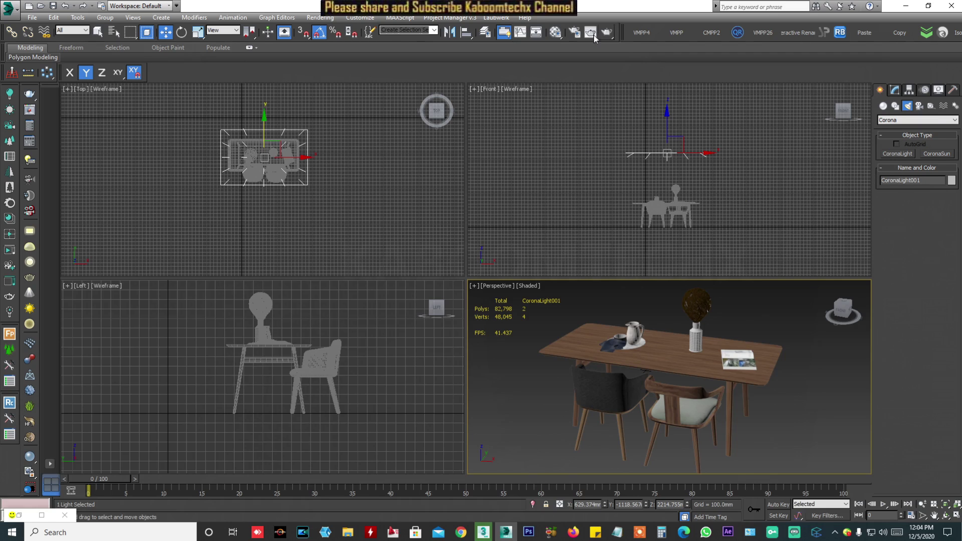
pyautogui.click(574, 33)
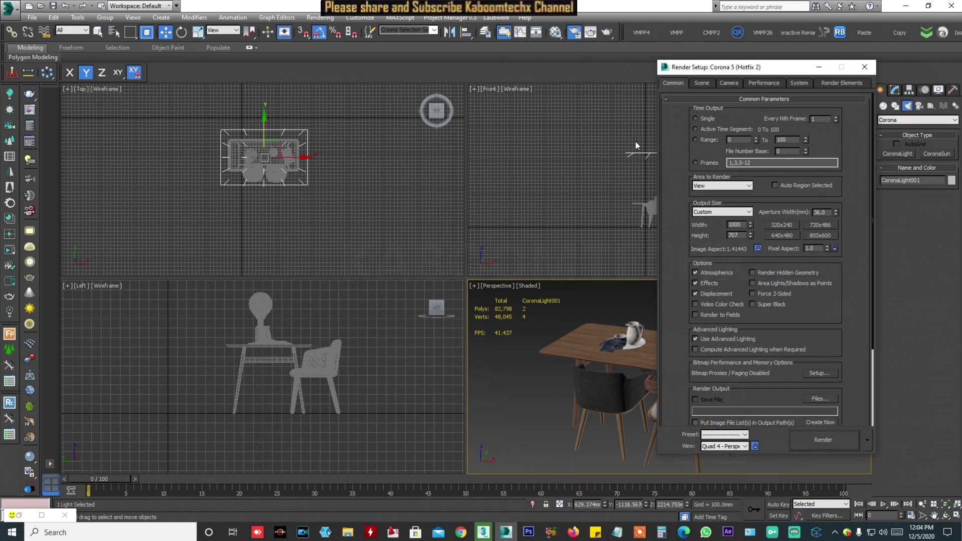
pyautogui.click(829, 435)
pyautogui.moveTo(383, 105); pyautogui.dragTo(288, 65)
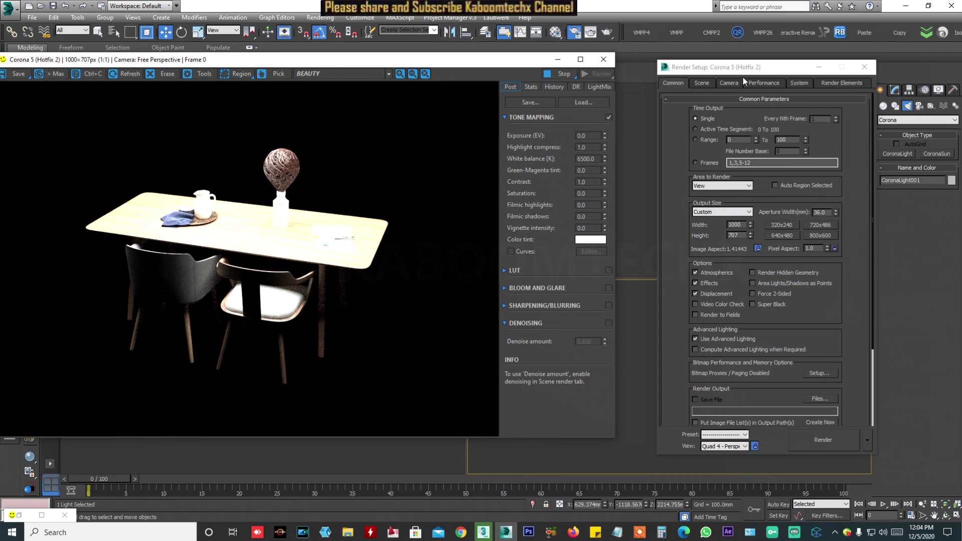
pyautogui.click(865, 66)
pyautogui.moveTo(479, 61); pyautogui.dragTo(668, 17)
pyautogui.click(252, 148)
pyautogui.click(279, 162)
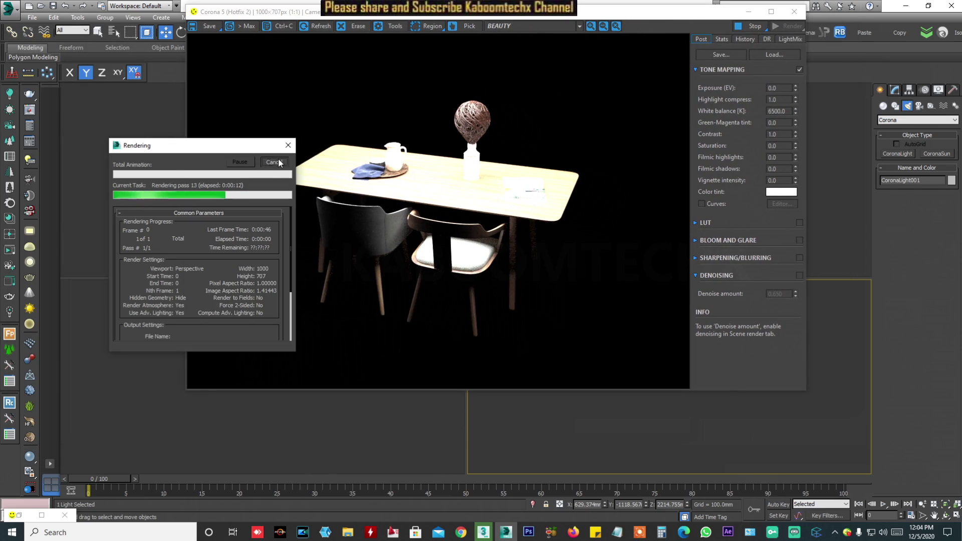
# Create a camera from the current Perspective view and start a new Corona render through it.
pyautogui.moveTo(606, 17); pyautogui.dragTo(166, 125)
pyautogui.click(560, 305)
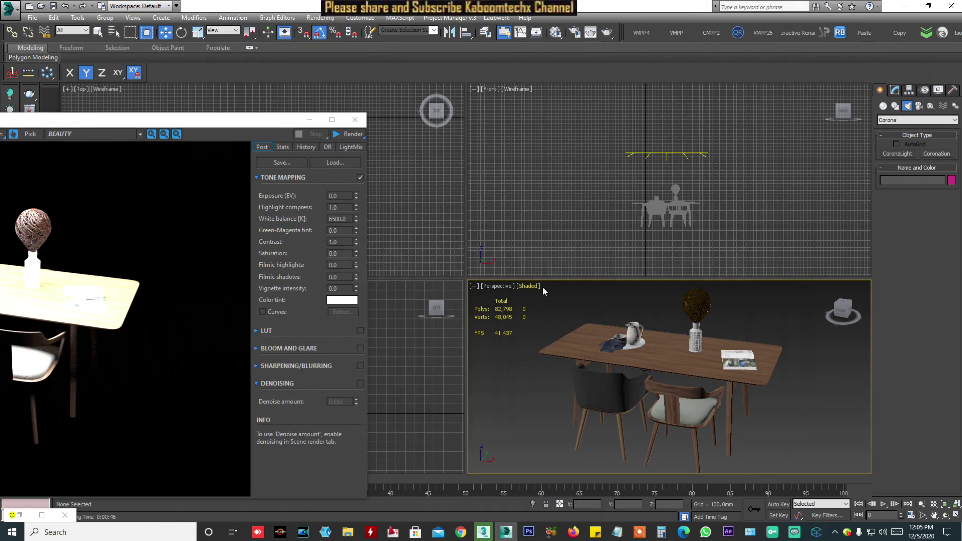
pyautogui.moveTo(261, 122); pyautogui.dragTo(346, 41)
pyautogui.click(572, 309)
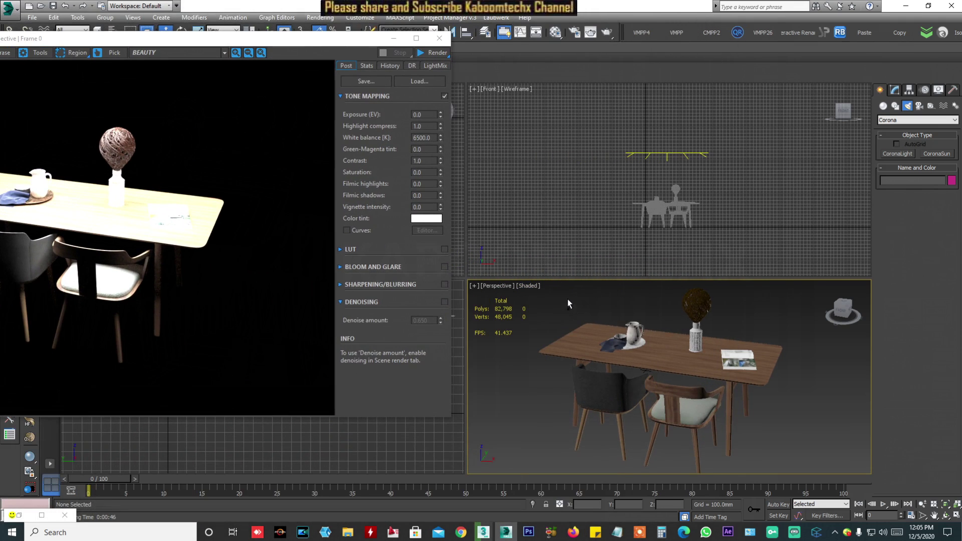
pyautogui.hotkey('ctrl', 'c')
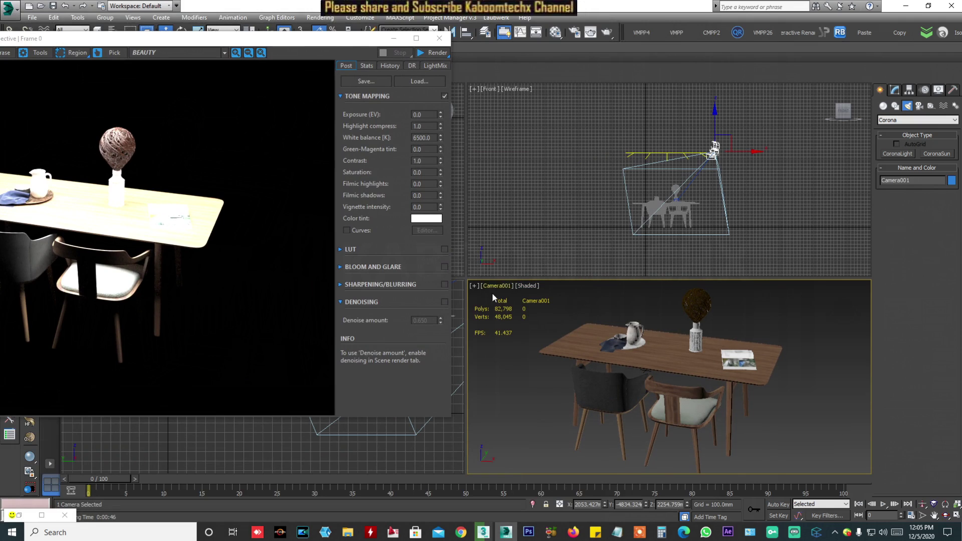
pyautogui.moveTo(224, 44); pyautogui.dragTo(414, 55)
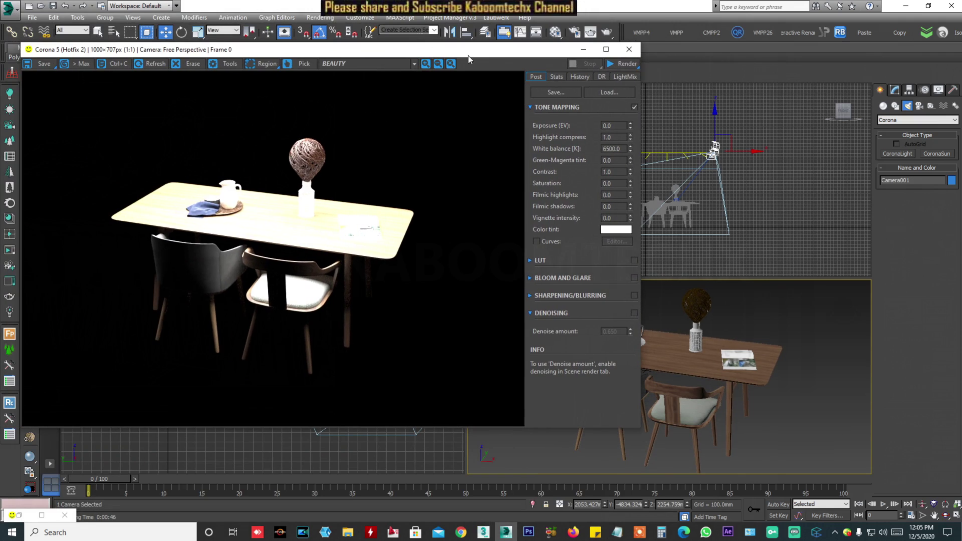
pyautogui.click(627, 64)
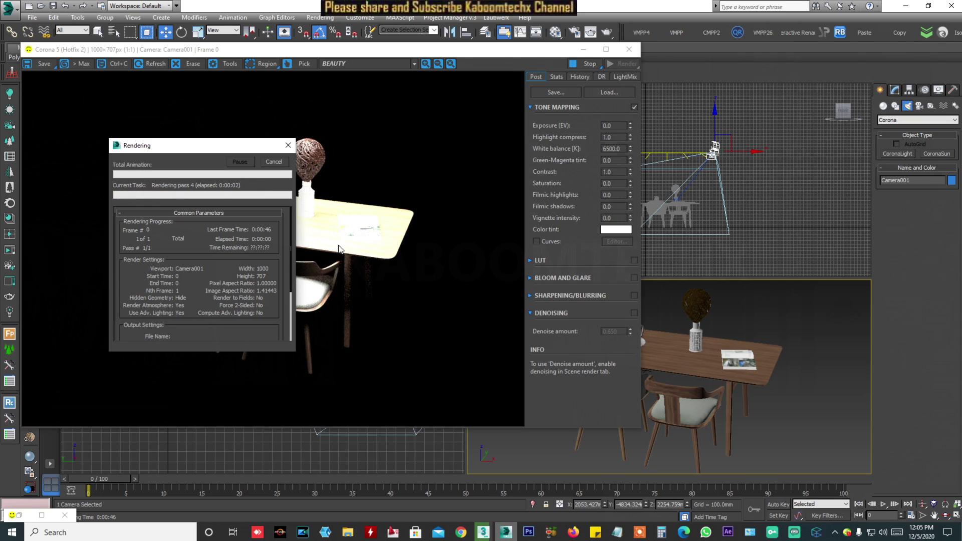
# Cancel the running camera render, start Corona interactive rendering and move the frame buffer clear of the Front and camera viewports.
pyautogui.click(271, 161)
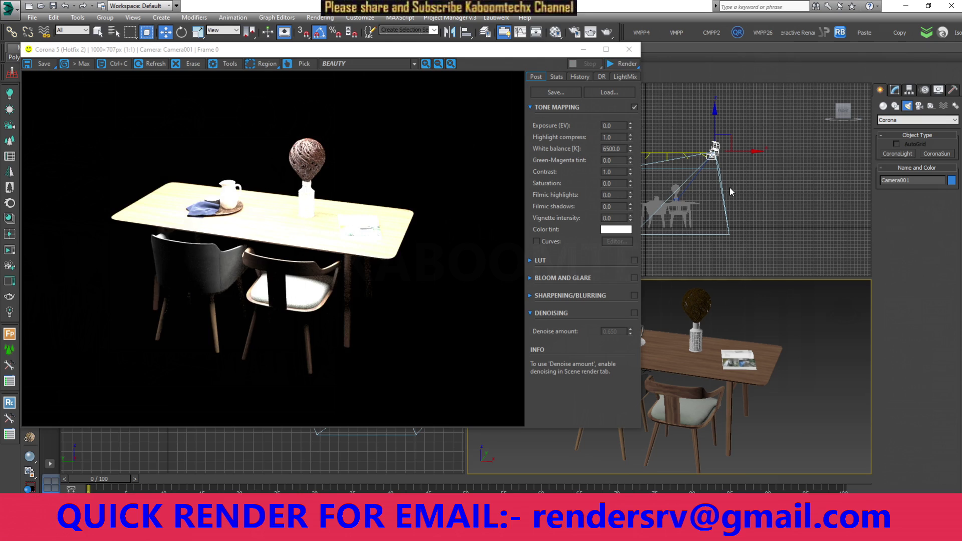
pyautogui.click(619, 65)
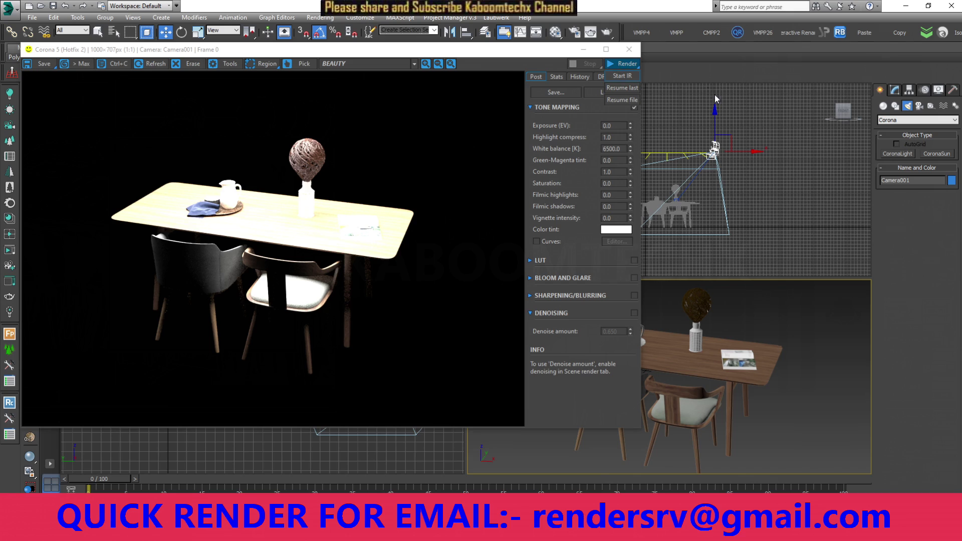
pyautogui.click(630, 66)
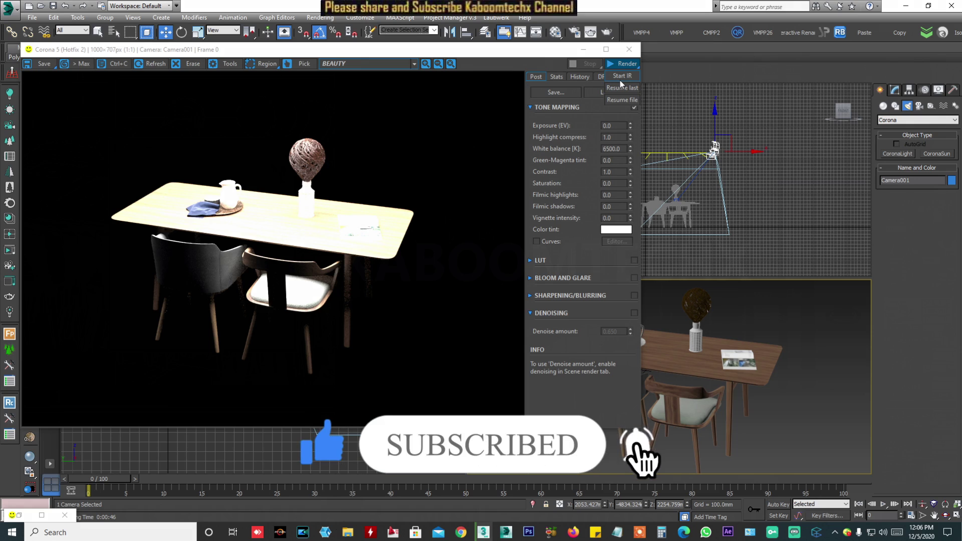
pyautogui.click(622, 76)
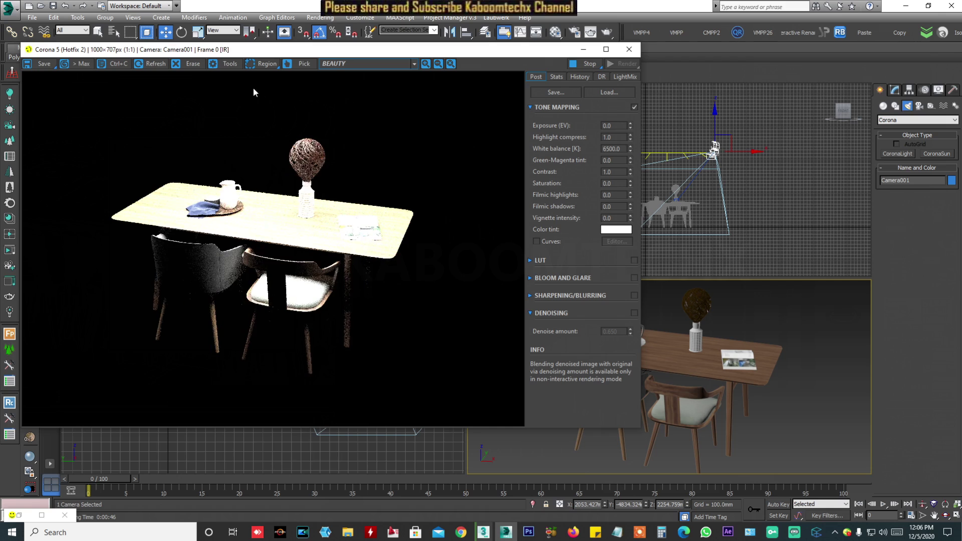
pyautogui.moveTo(345, 52); pyautogui.dragTo(240, 15)
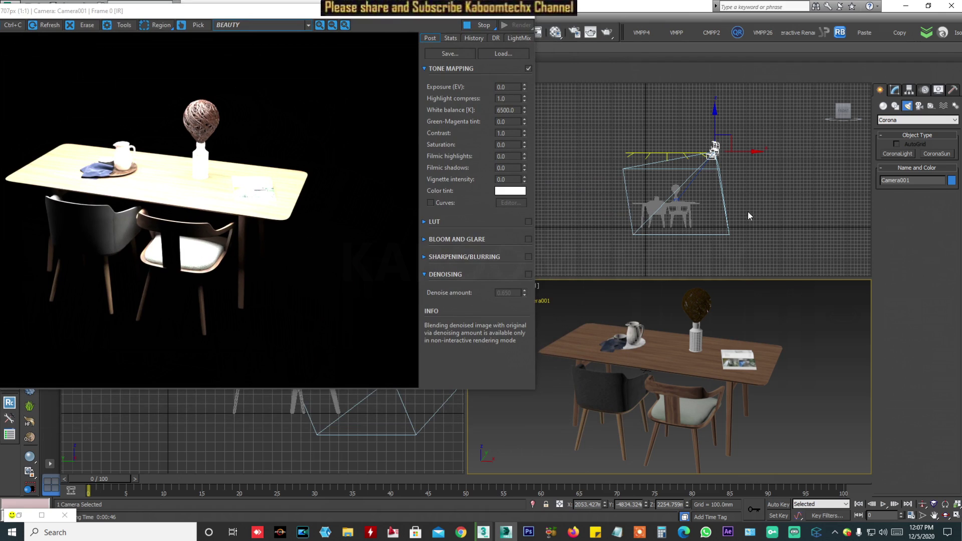
pyautogui.moveTo(751, 369); pyautogui.dragTo(746, 370, button='middle')
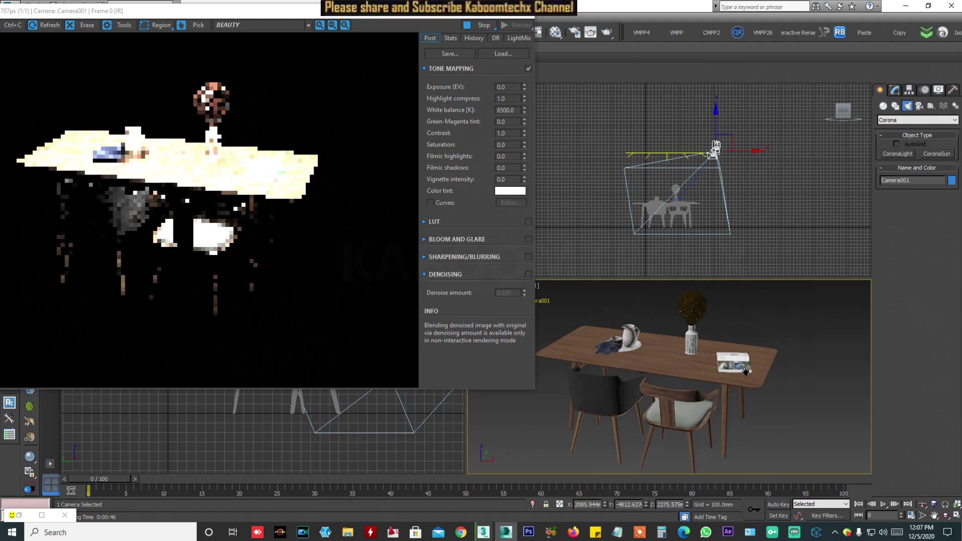
# Switch the rectangular Corona light off and back on to compare its effect in the interactive render.
pyautogui.click(670, 153)
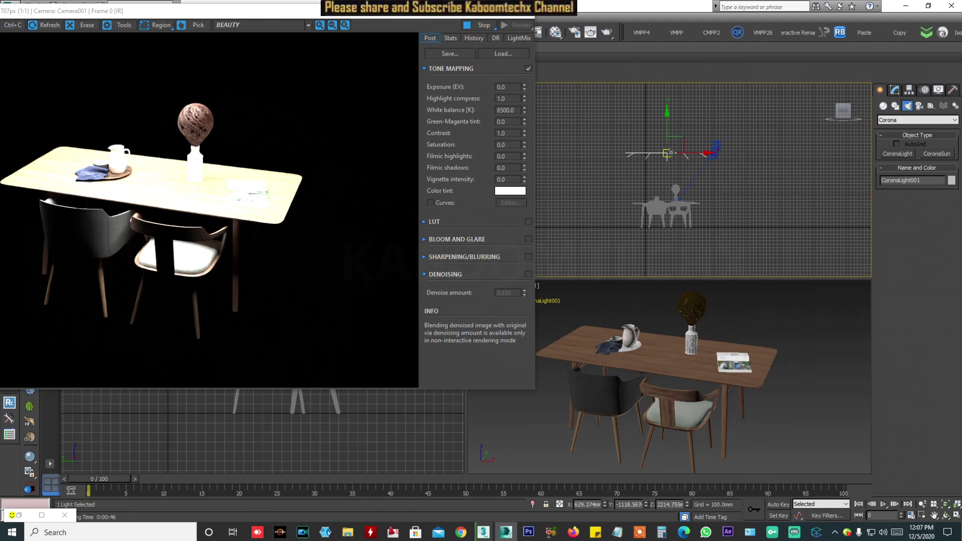
pyautogui.click(894, 91)
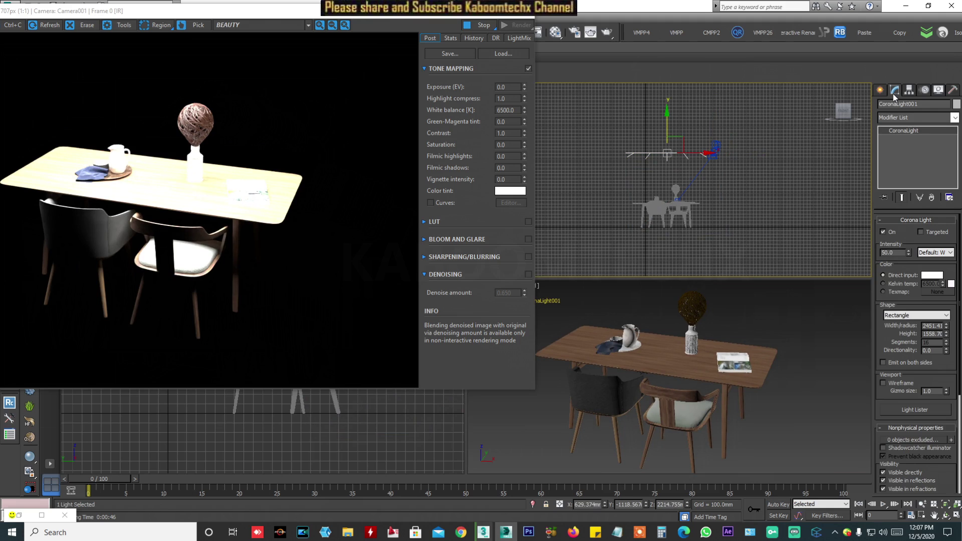
pyautogui.click(884, 232)
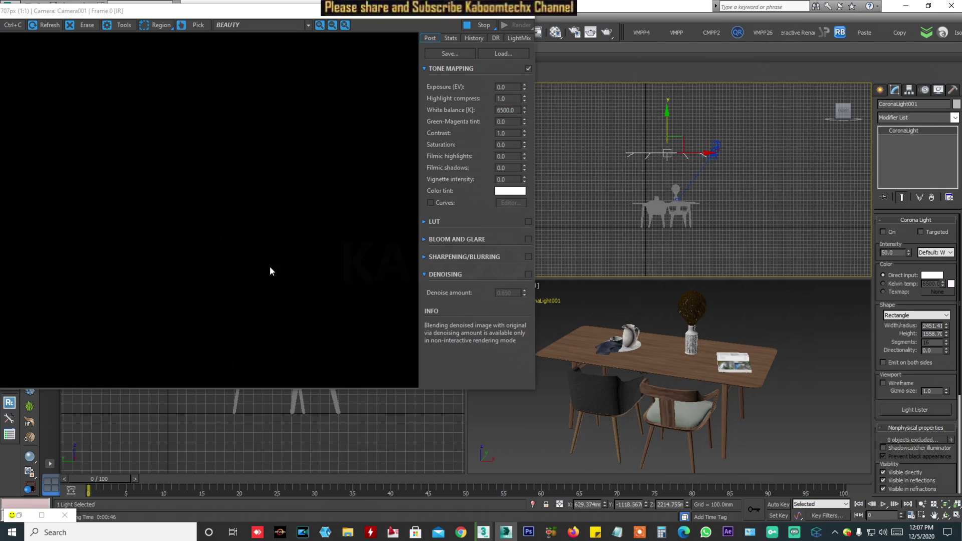
# Make the rectangular light targeted, test a diagonal aim, undo it, and place the target straight below the light under the table.
pyautogui.click(676, 148)
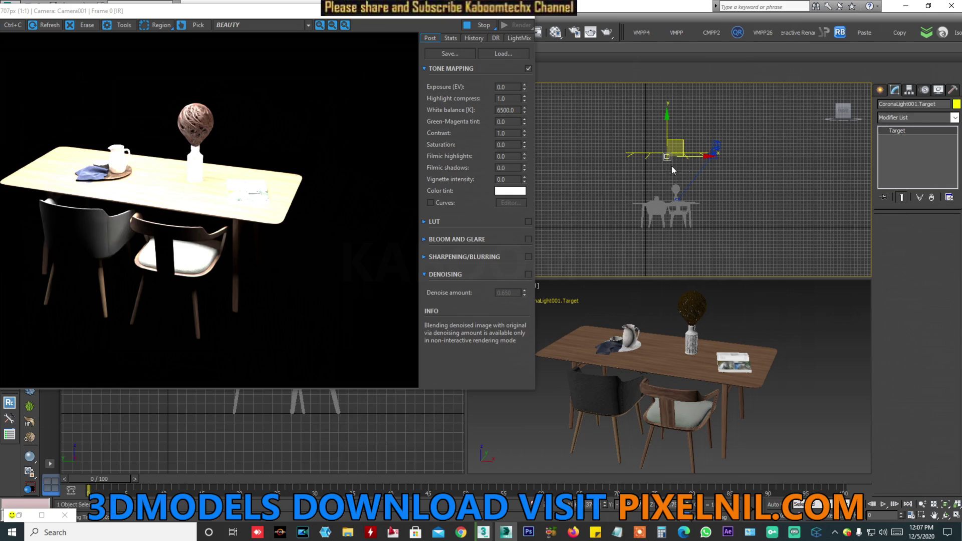
pyautogui.moveTo(676, 148); pyautogui.dragTo(742, 211)
pyautogui.rightClick(783, 348)
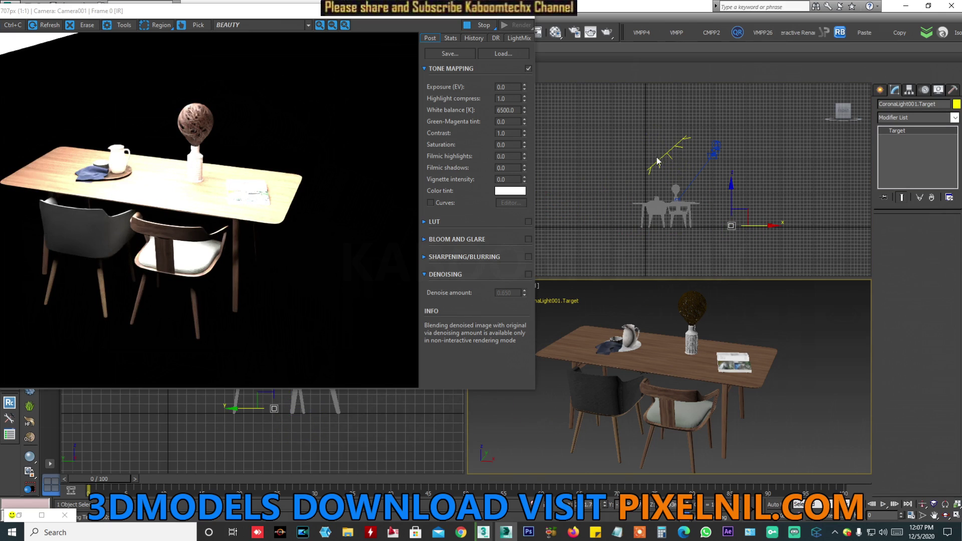
pyautogui.rightClick(787, 210)
pyautogui.hotkey('ctrl', 'z')
pyautogui.moveTo(740, 216); pyautogui.dragTo(681, 224)
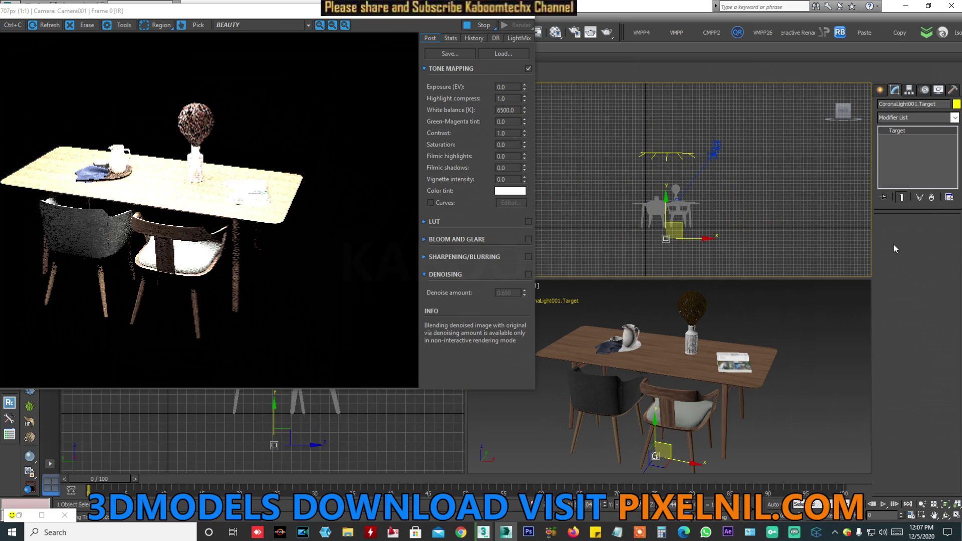
# Turn off targeting for the rectangular light above the table and set its intensity to 1.
pyautogui.click(690, 154)
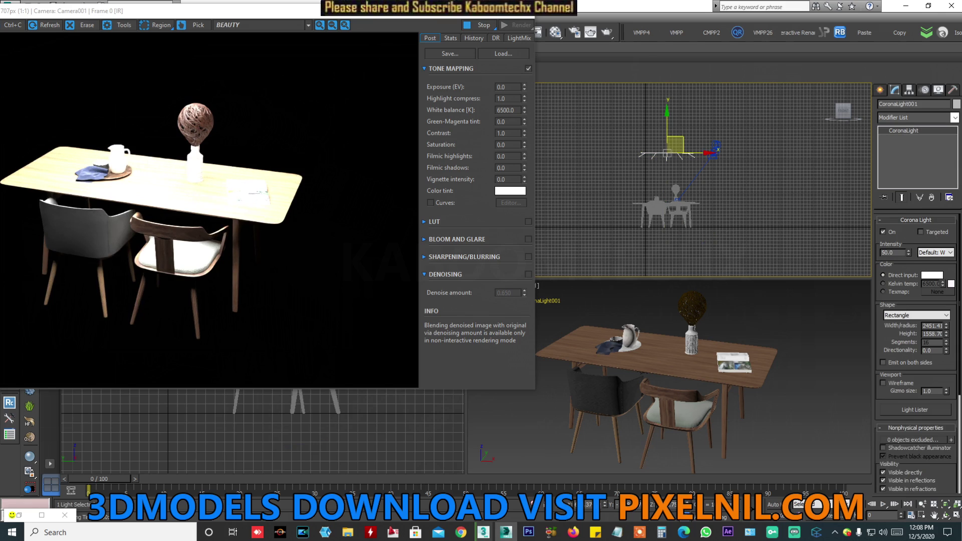
pyautogui.click(950, 253)
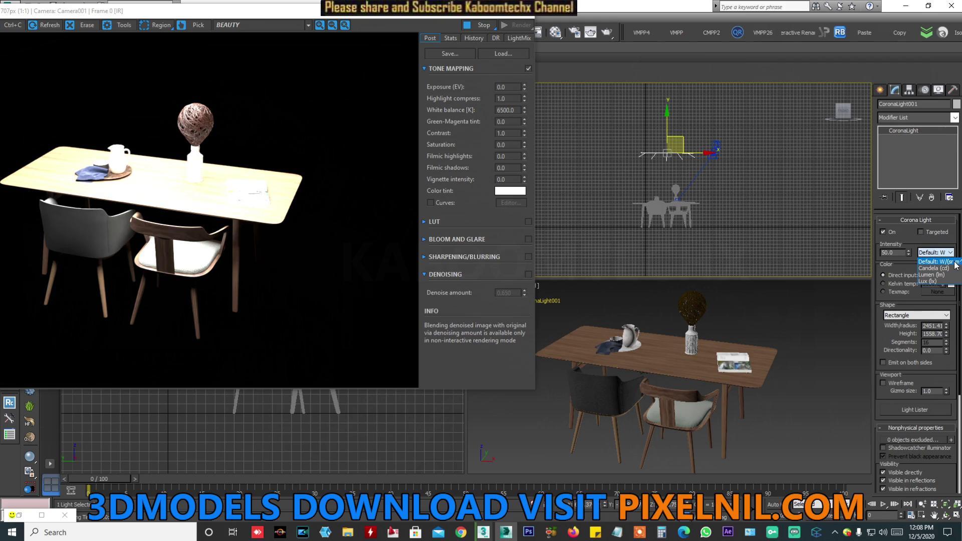
pyautogui.click(899, 255)
pyautogui.moveTo(899, 255); pyautogui.dragTo(776, 232)
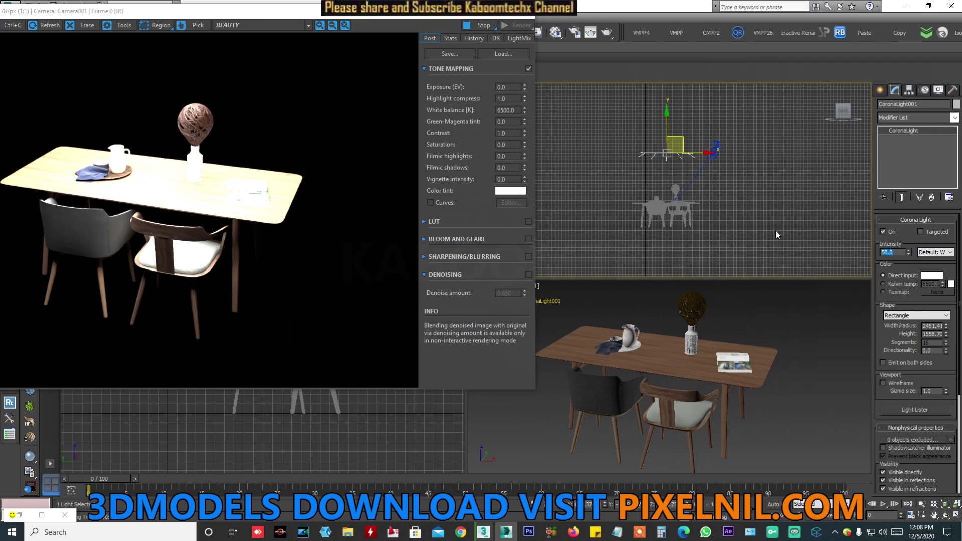
pyautogui.write('1')
pyautogui.press('Return')
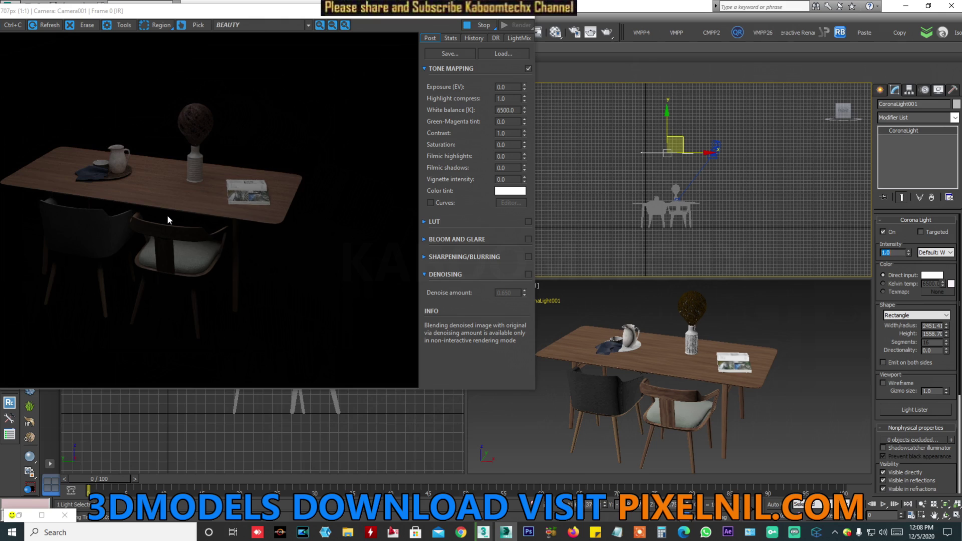
# Compare the interactive render with the overhead light's intensity at 0, 1, 5 and 10.
pyautogui.write('0')
pyautogui.press('Return')
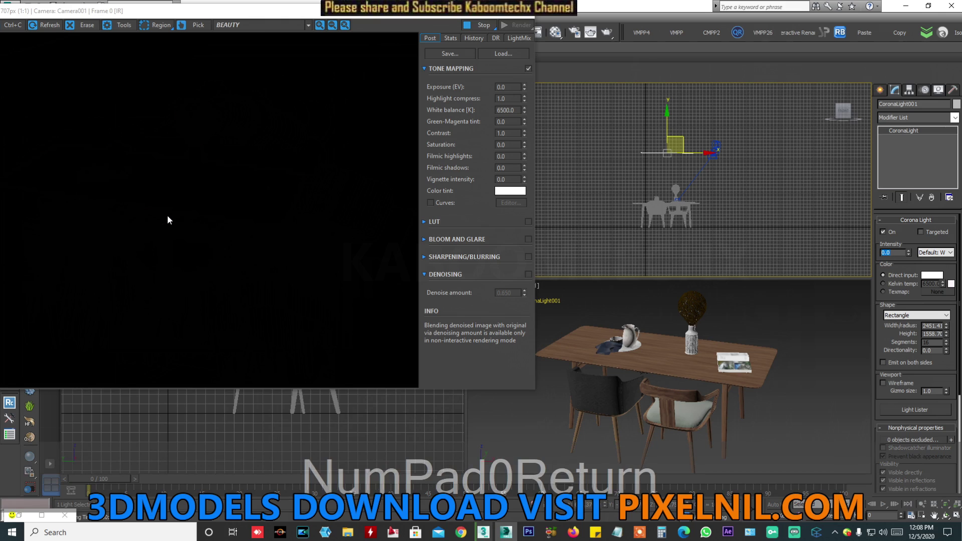
pyautogui.write('1')
pyautogui.press('Return')
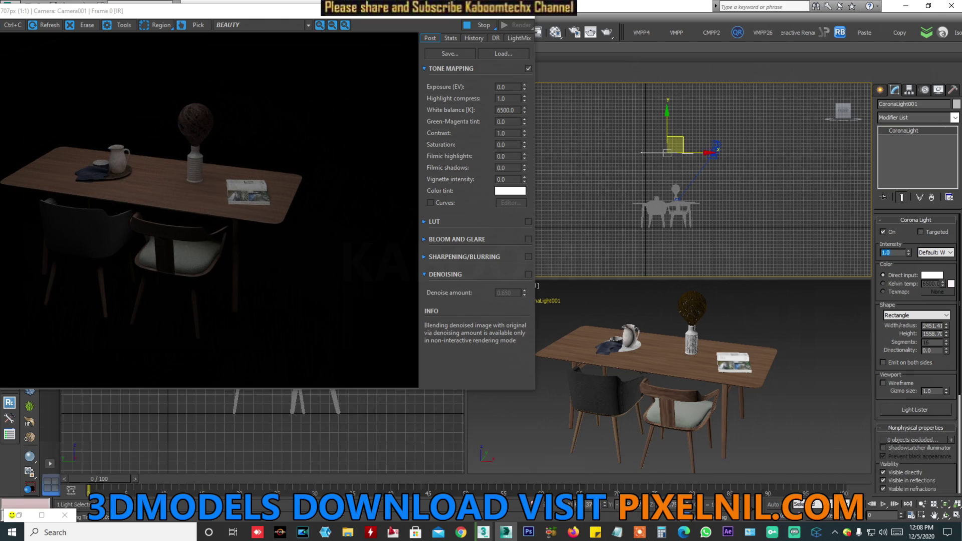
pyautogui.write('5')
pyautogui.press('Return')
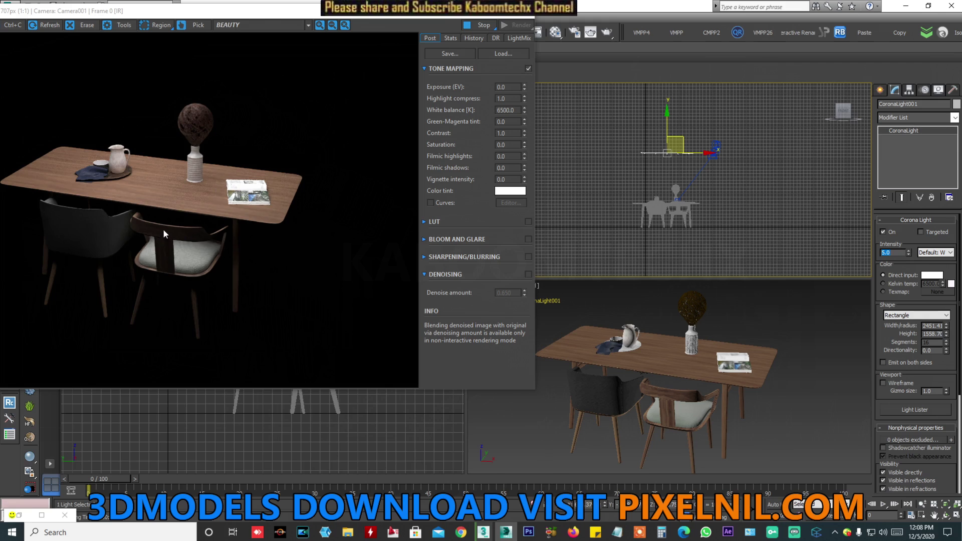
pyautogui.scroll(3, 143, 197)
pyautogui.scroll(-3, 182, 179)
pyautogui.scroll(2, 681, 169)
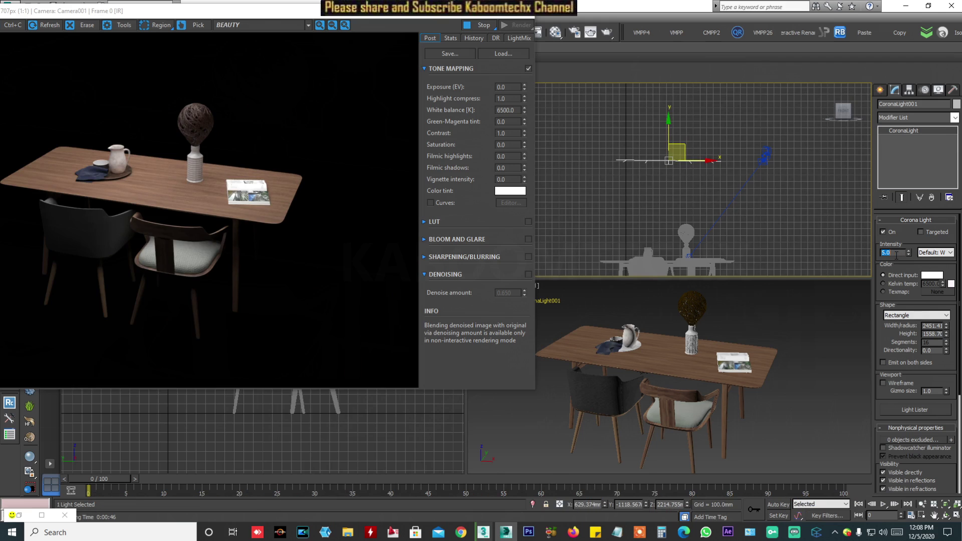
pyautogui.write('10')
pyautogui.press('Return')
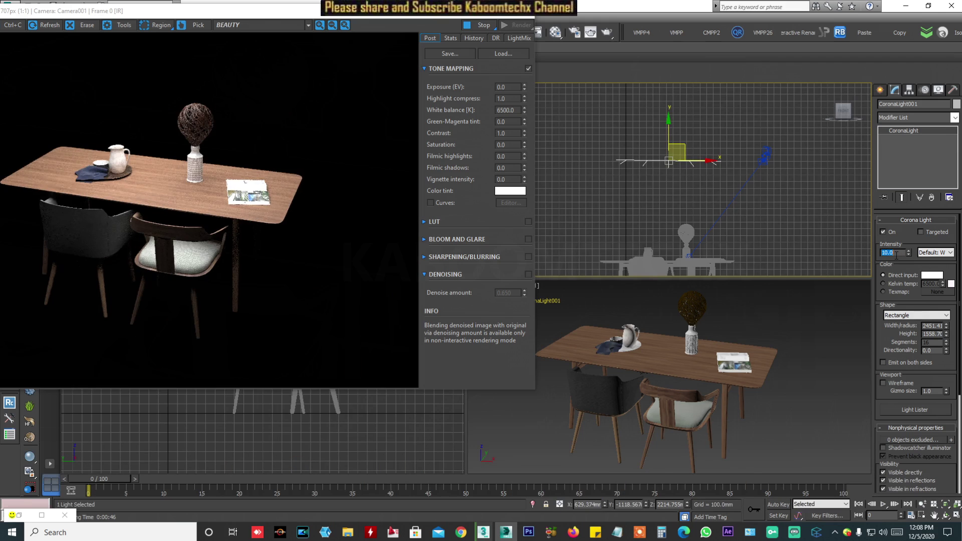
# Compare the overhead light's intensity at 1, 5 and 50, and set it back to 5.
pyautogui.scroll(2, 666, 143)
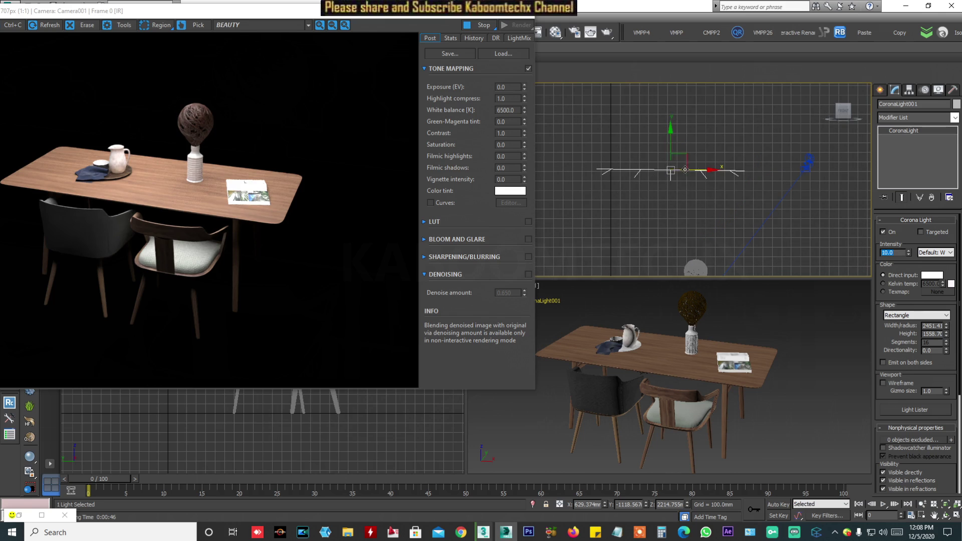
pyautogui.write('1')
pyautogui.press('Return')
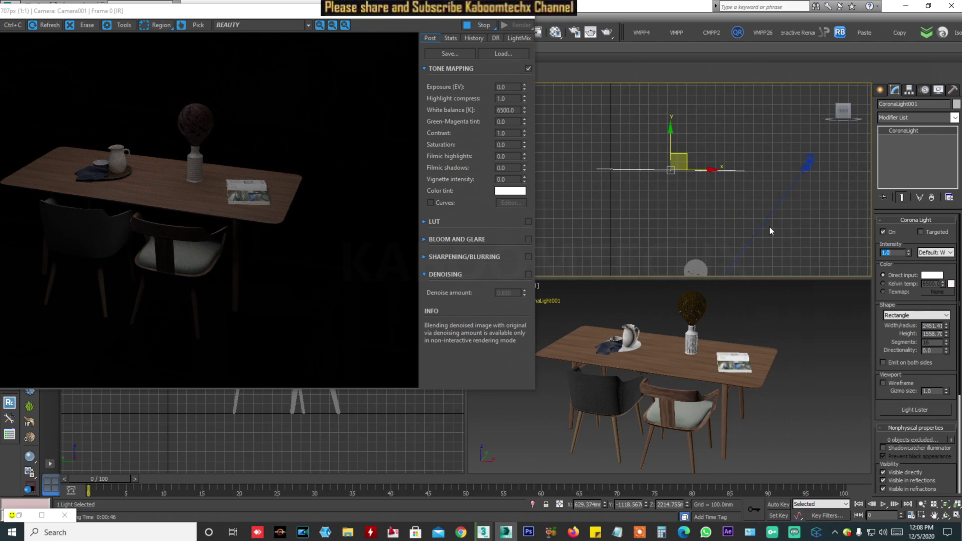
pyautogui.write('5')
pyautogui.press('Return')
pyautogui.write('50')
pyautogui.press('Return')
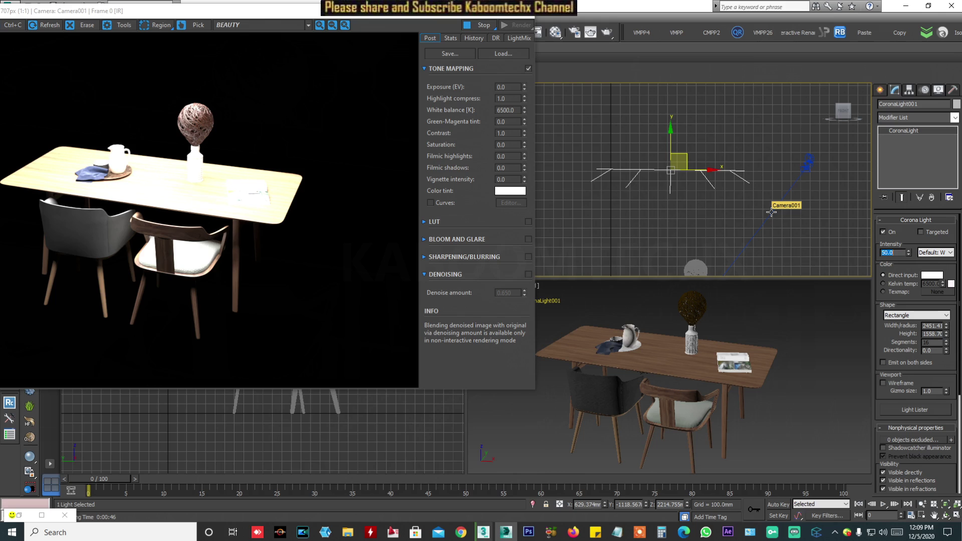
pyautogui.write('5')
pyautogui.press('Return')
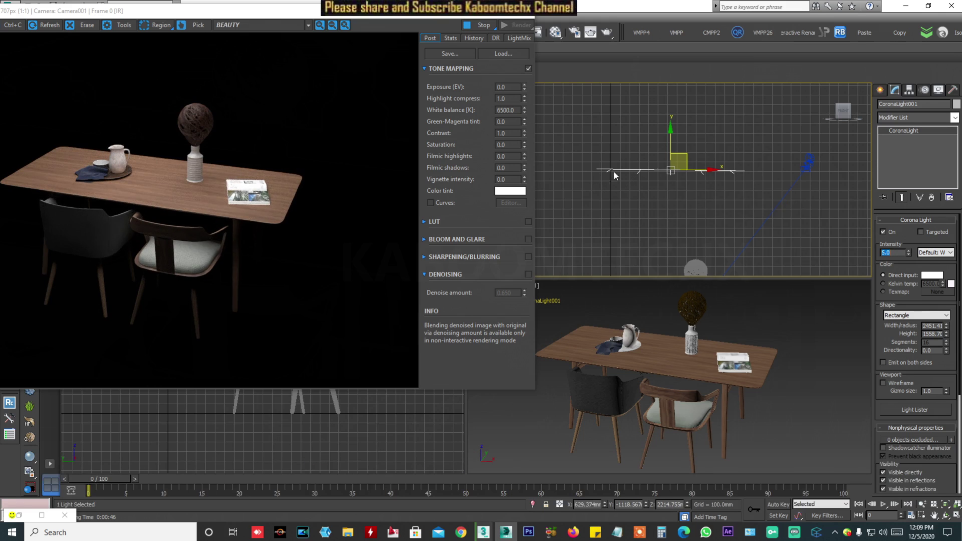
# Clone the overhead light as one independent copy in the Front view, placed beside the table at a height of about 775 mm.
pyautogui.scroll(-2, 750, 156)
pyautogui.moveTo(750, 155); pyautogui.dragTo(724, 133, button='middle')
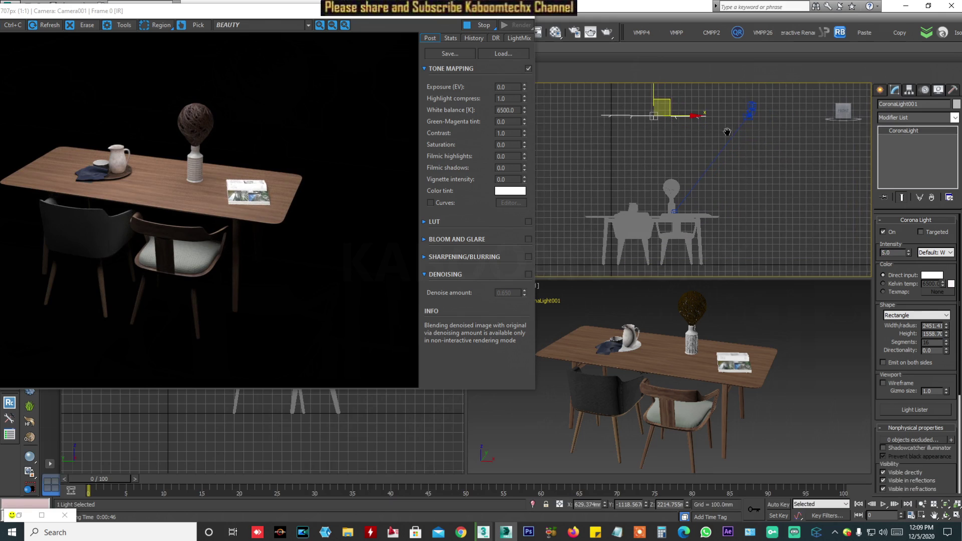
pyautogui.scroll(-2, 723, 133)
pyautogui.moveTo(685, 102)
pyautogui.keyDown('shift'); pyautogui.mouseDown()
pyautogui.moveTo(736, 124)
pyautogui.moveTo(770, 170)
pyautogui.mouseUp(); pyautogui.keyUp('shift')
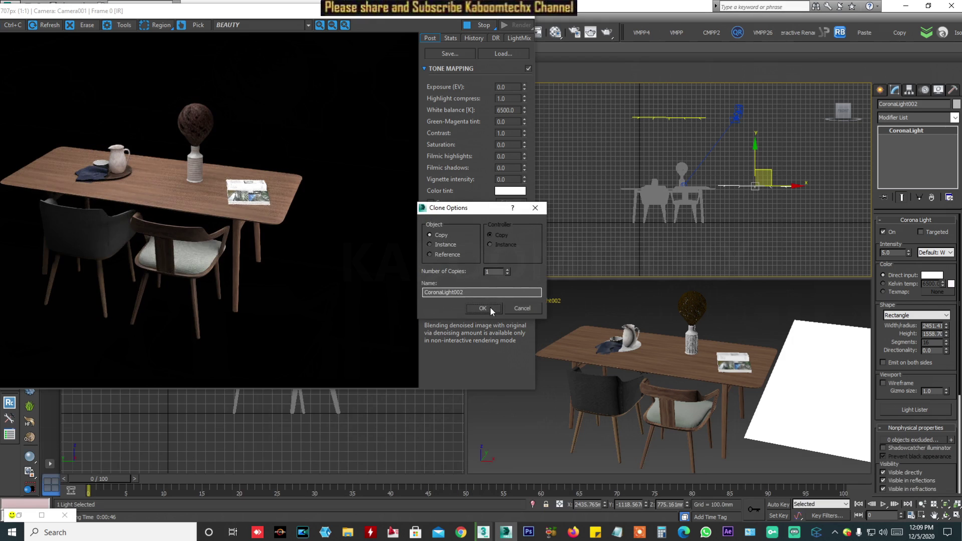
pyautogui.click(490, 308)
# Rotate the copied light by 70 degrees in the Front view so it stands steeply facing the table, and inspect the render up close.
pyautogui.moveTo(403, 18); pyautogui.dragTo(394, 70)
pyautogui.click(182, 31)
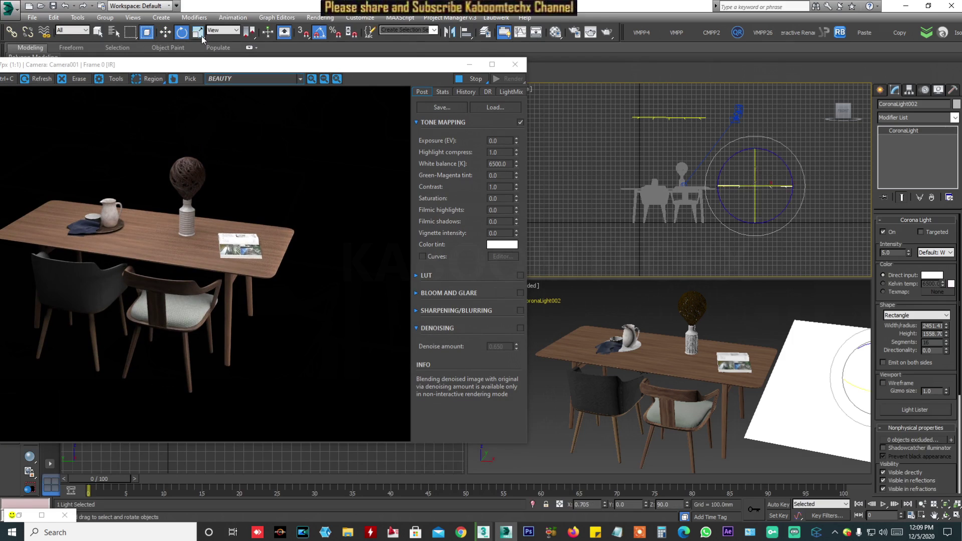
pyautogui.moveTo(772, 157); pyautogui.dragTo(796, 191)
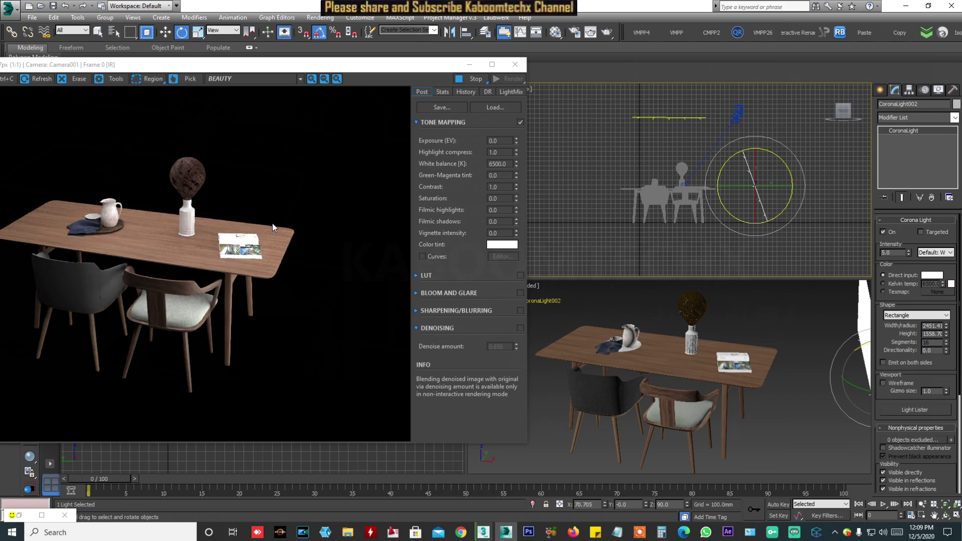
pyautogui.scroll(1, 257, 251)
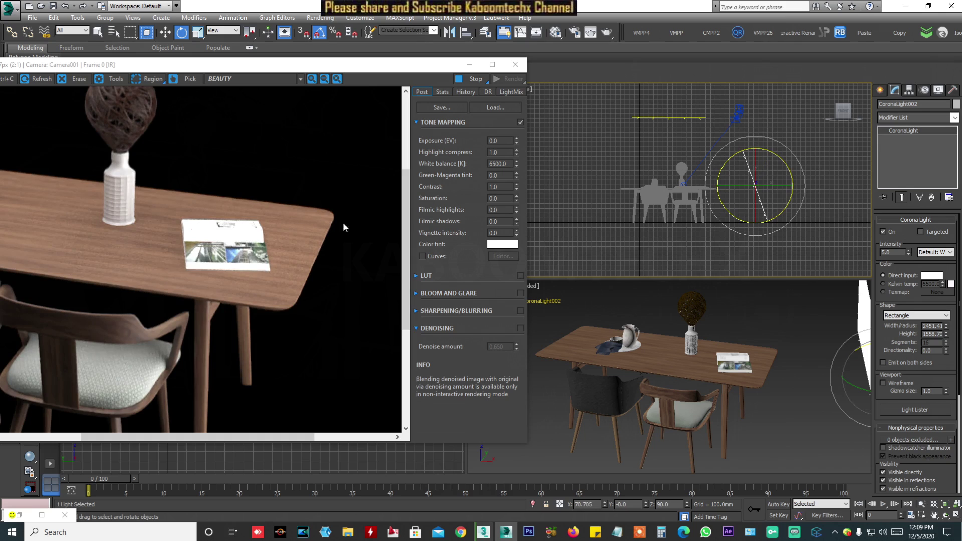
pyautogui.scroll(-1, 344, 228)
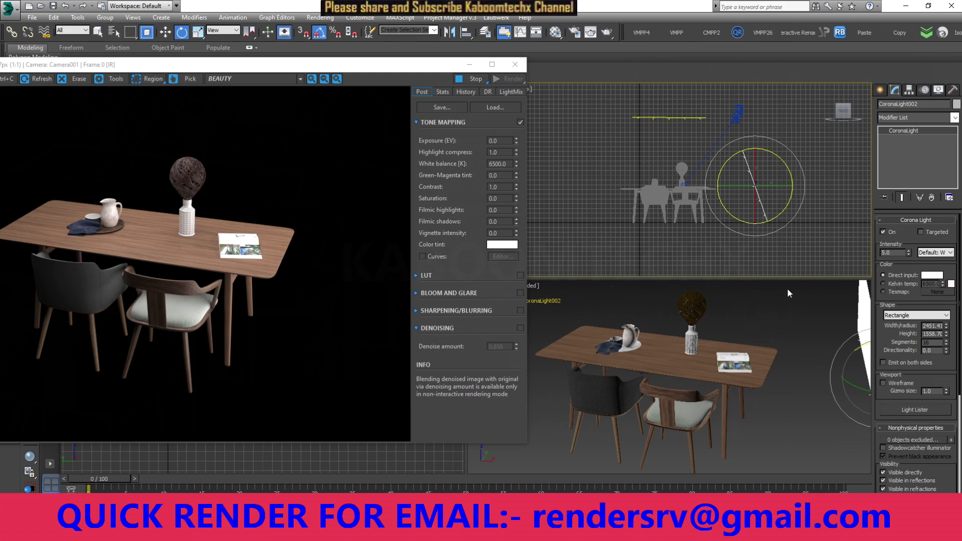
# Set the side light's direct input color to a saturated blue with RGB 29, 69, 255, checking the tint in the render.
pyautogui.click(932, 275)
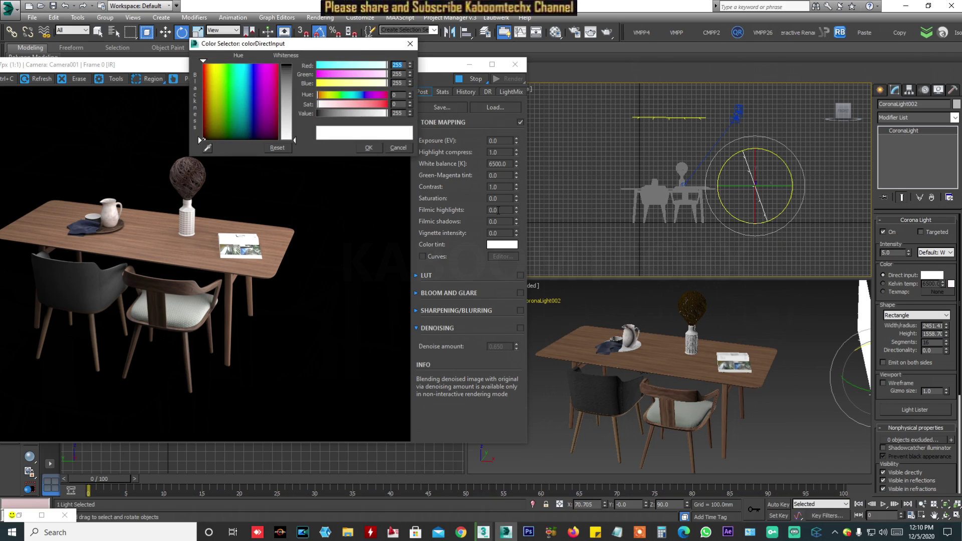
pyautogui.moveTo(331, 65); pyautogui.dragTo(325, 66)
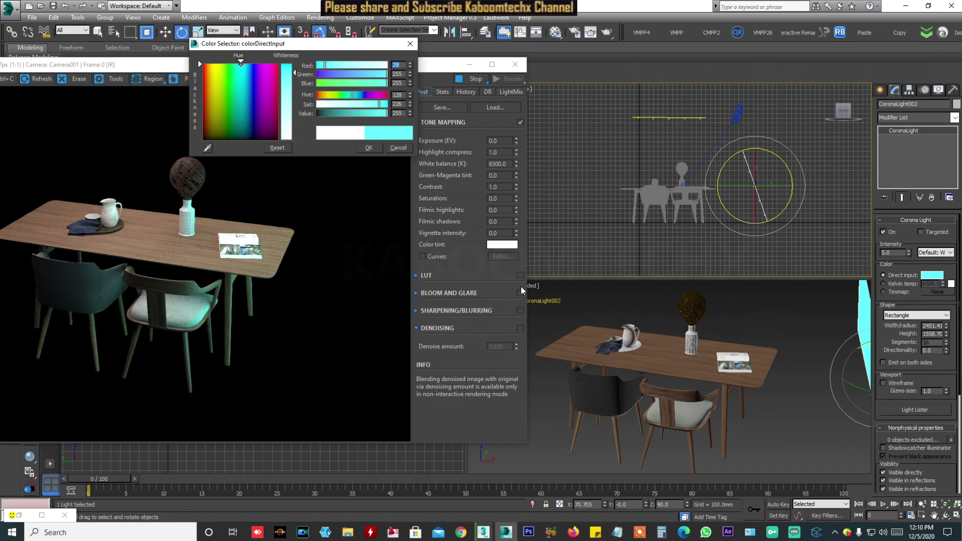
pyautogui.moveTo(357, 74); pyautogui.dragTo(345, 75)
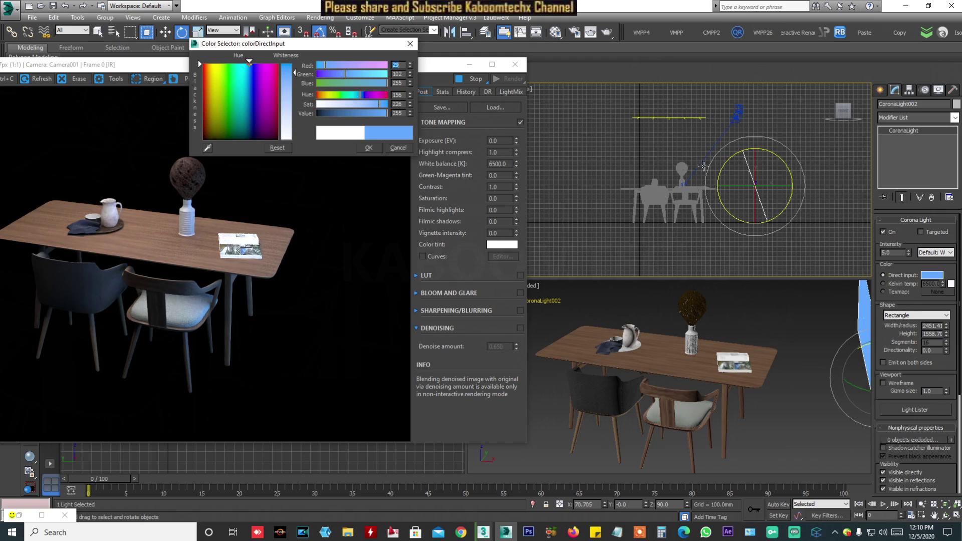
pyautogui.scroll(1, 183, 225)
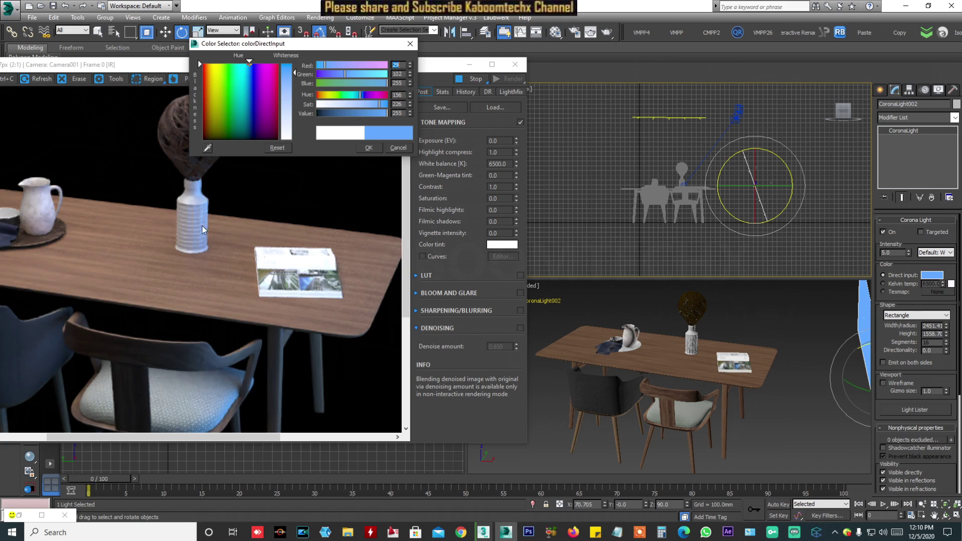
pyautogui.moveTo(345, 74); pyautogui.dragTo(336, 73)
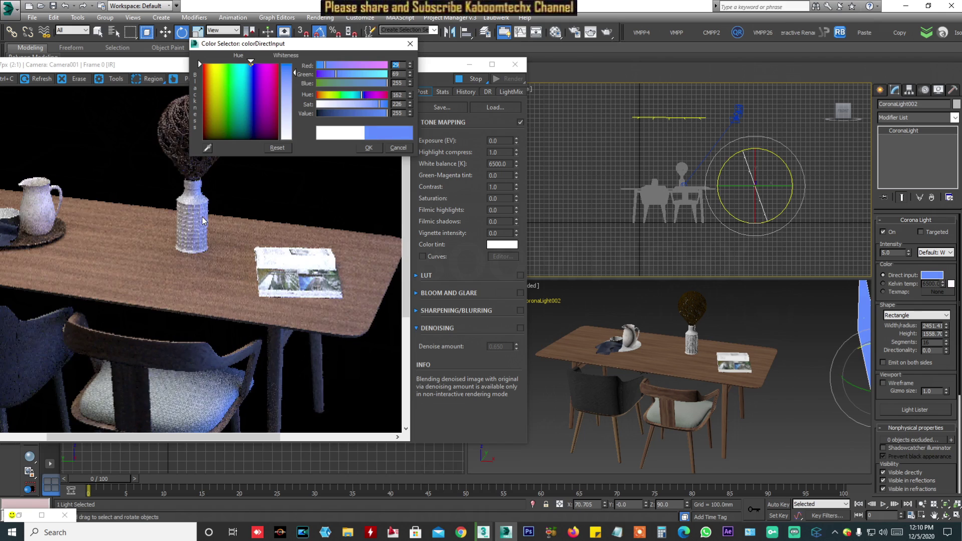
pyautogui.click(375, 149)
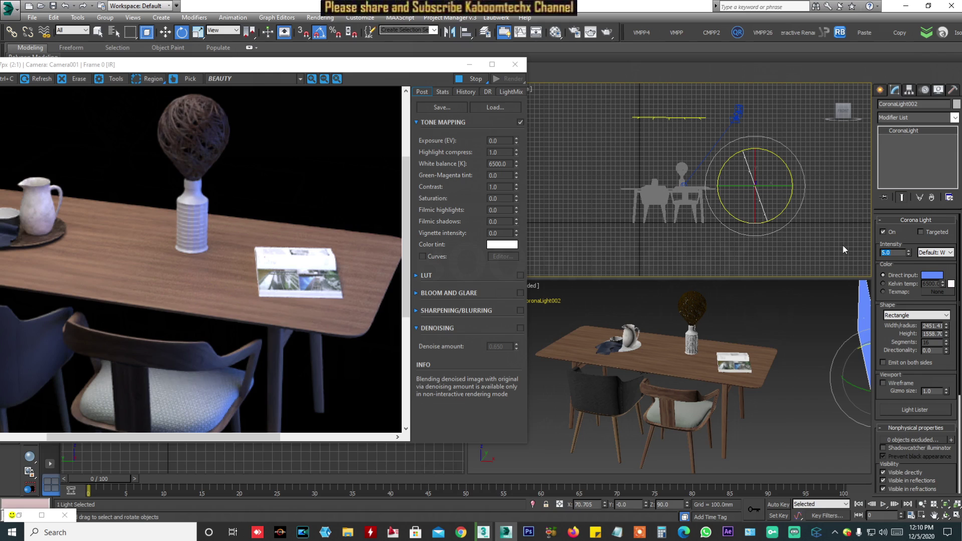
# Set the side light's intensity to 10 and switch its color to a Kelvin temperature of 6565, comparing the render up close.
pyautogui.write('10')
pyautogui.press('Return')
pyautogui.scroll(-1, 338, 239)
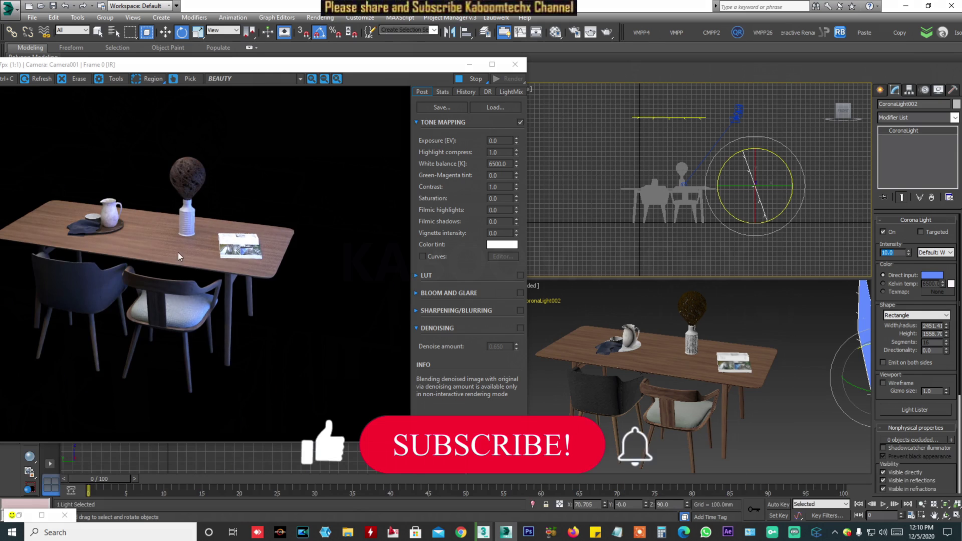
pyautogui.scroll(1, 263, 260)
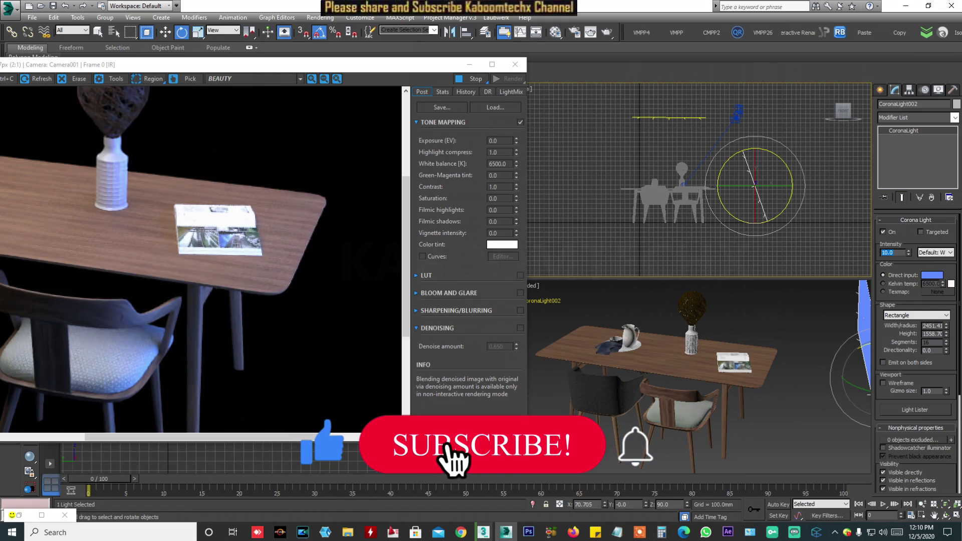
pyautogui.click(891, 284)
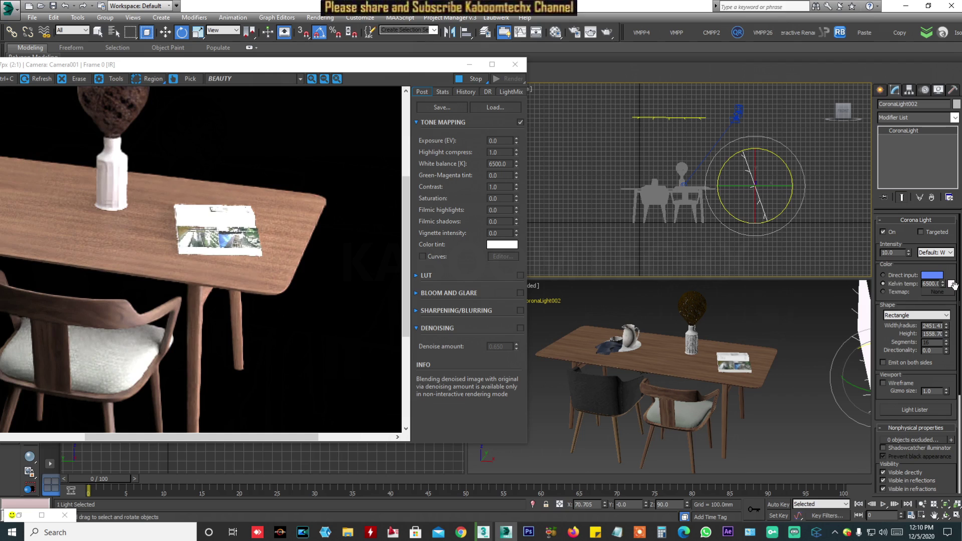
pyautogui.moveTo(944, 284)
pyautogui.mouseDown()
pyautogui.moveTo(945, 233)
pyautogui.moveTo(947, 318)
pyautogui.moveTo(943, 284)
pyautogui.mouseUp()
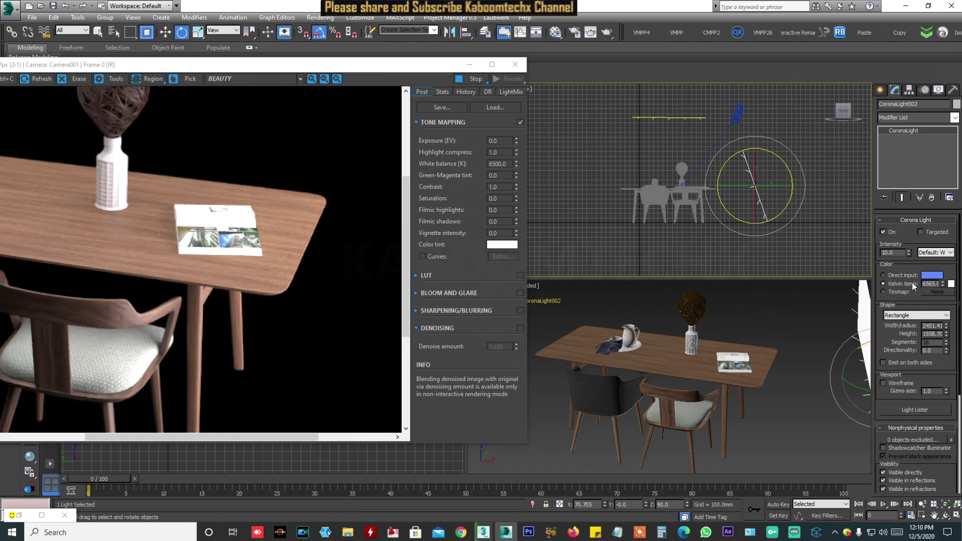
# Switch the side light's color to a texmap and load the bitmap image 01 from the 360 folder in Pictures.
pyautogui.click(889, 292)
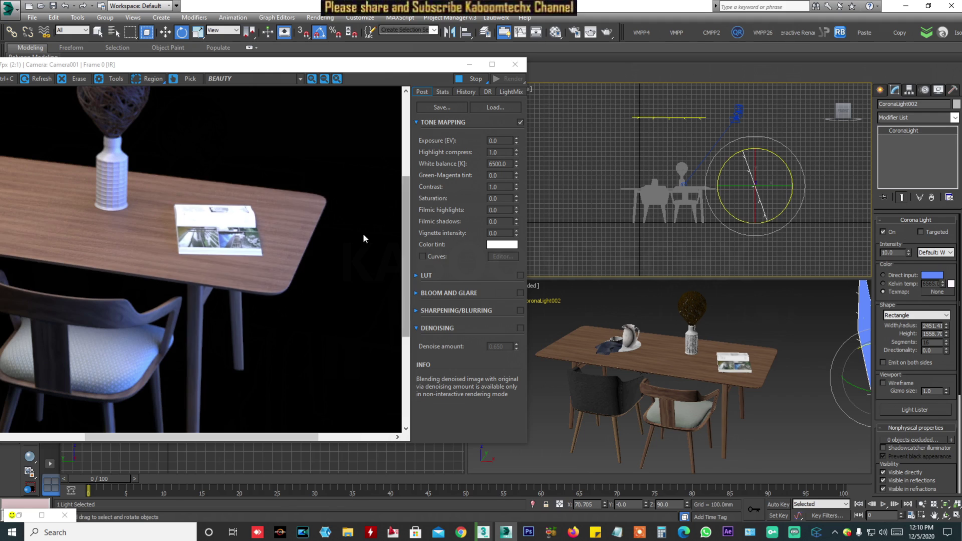
pyautogui.click(937, 292)
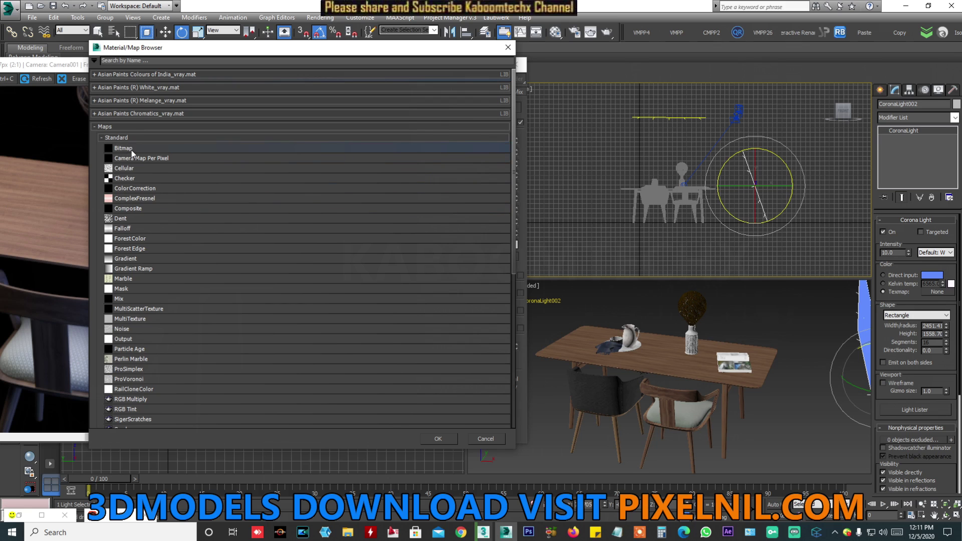
pyautogui.doubleClick(171, 148)
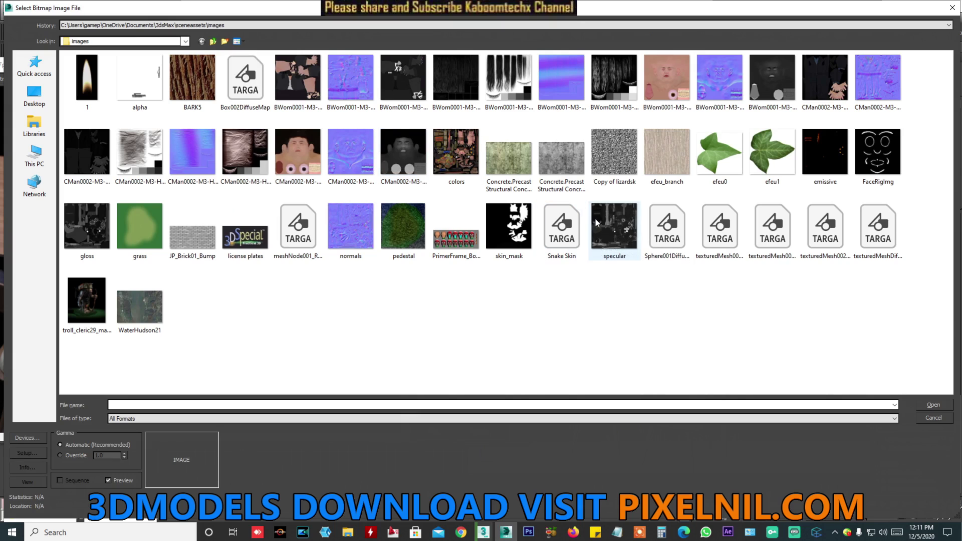
pyautogui.click(34, 128)
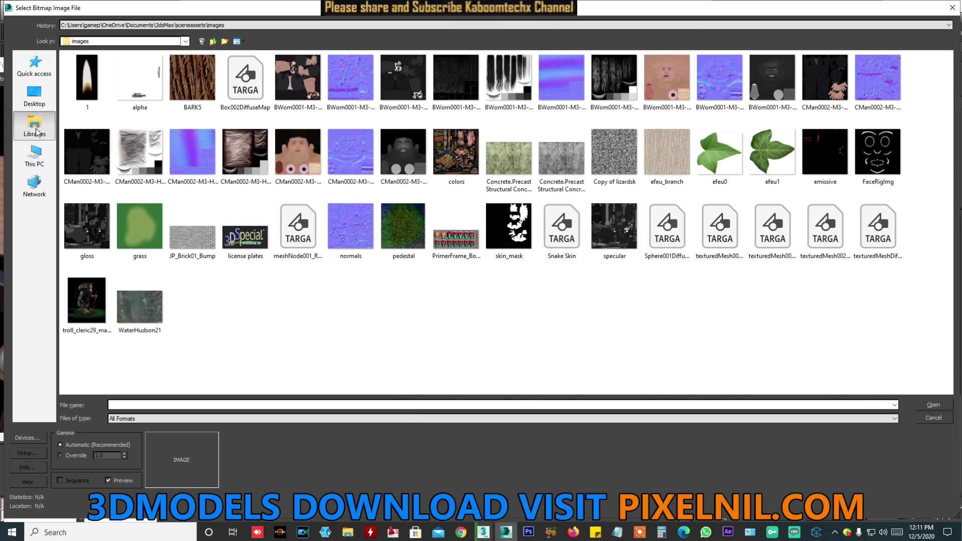
pyautogui.doubleClick(435, 65)
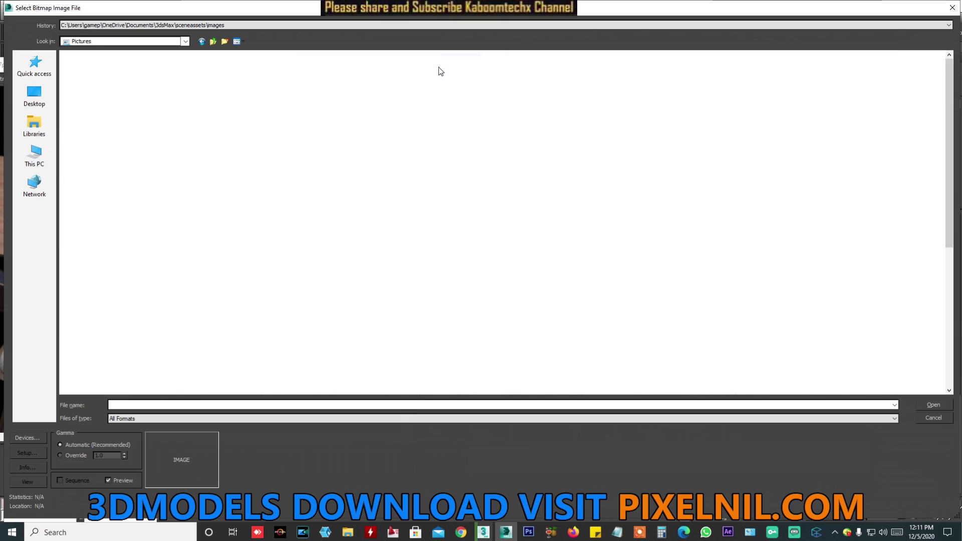
pyautogui.doubleClick(128, 82)
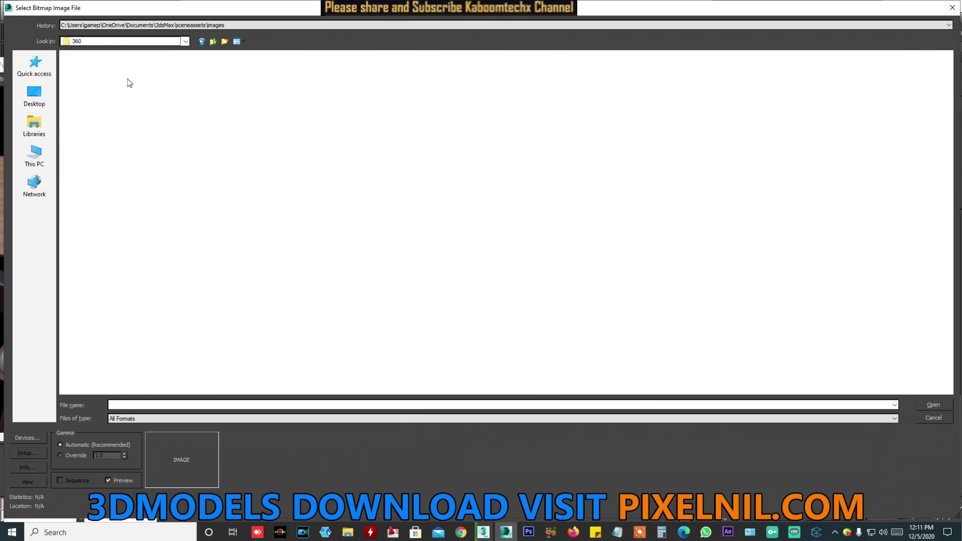
pyautogui.click(400, 91)
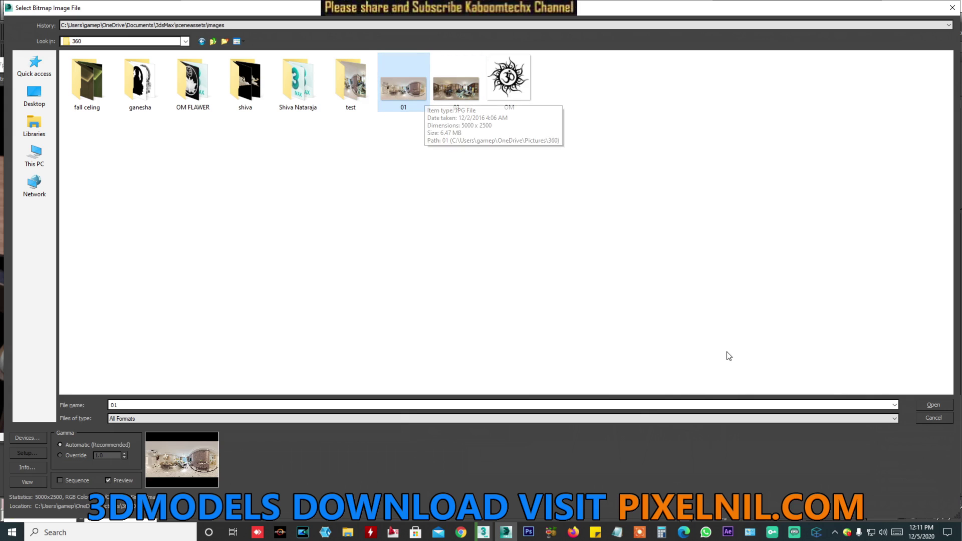
pyautogui.click(933, 405)
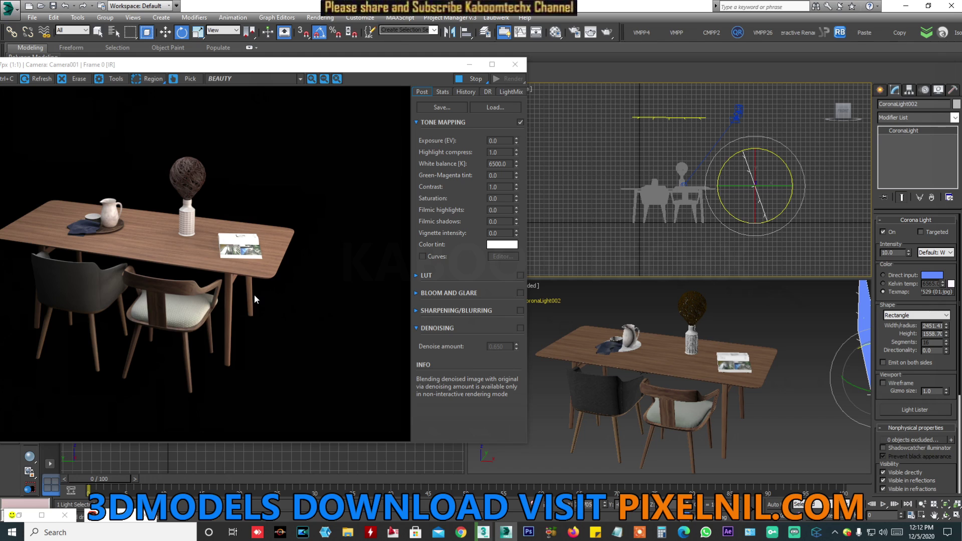
# Lower the side light's intensity to 1 and inspect the jug, vase and magazine up close in the interactive render.
pyautogui.scroll(2, 117, 219)
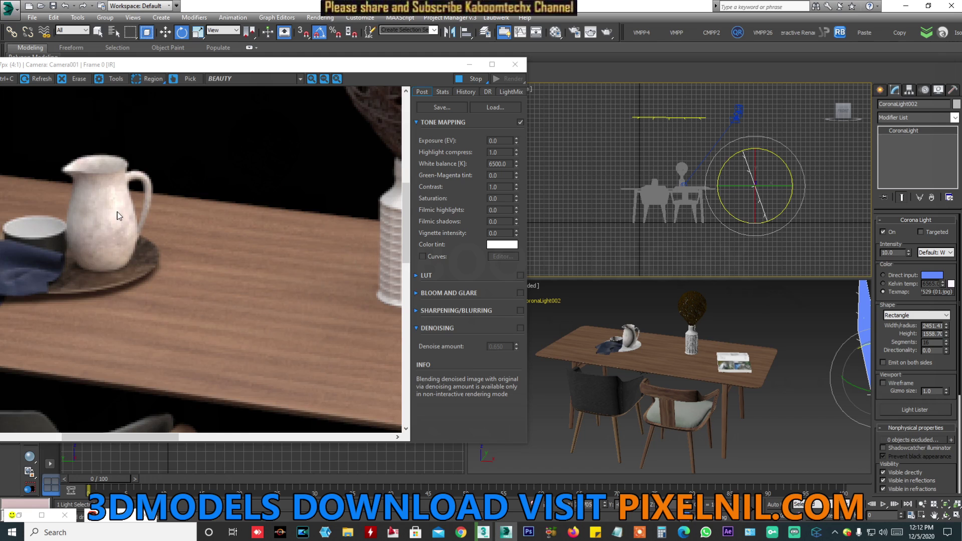
pyautogui.moveTo(900, 254); pyautogui.dragTo(778, 253)
pyautogui.write('1')
pyautogui.press('Return')
pyautogui.scroll(-1, 232, 258)
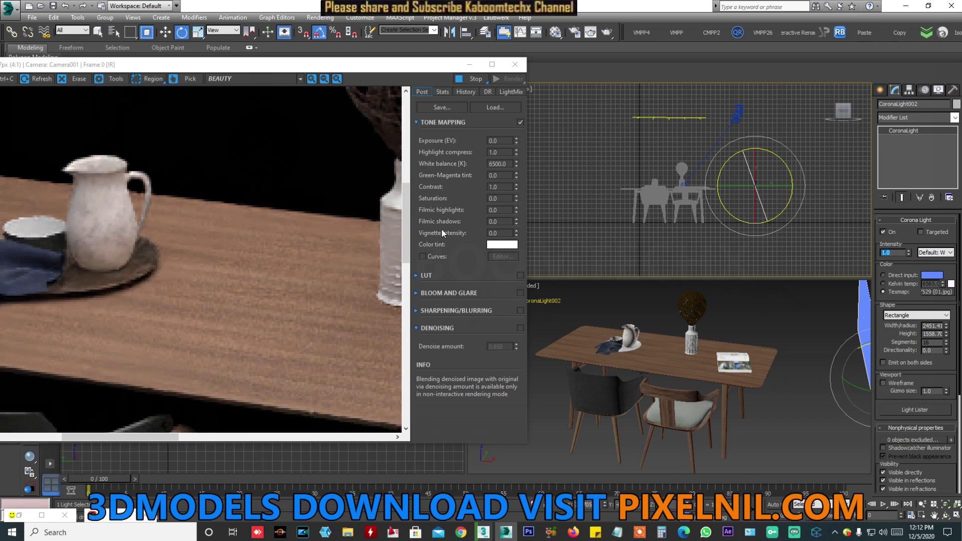
pyautogui.scroll(-1, 232, 260)
pyautogui.scroll(2, 286, 275)
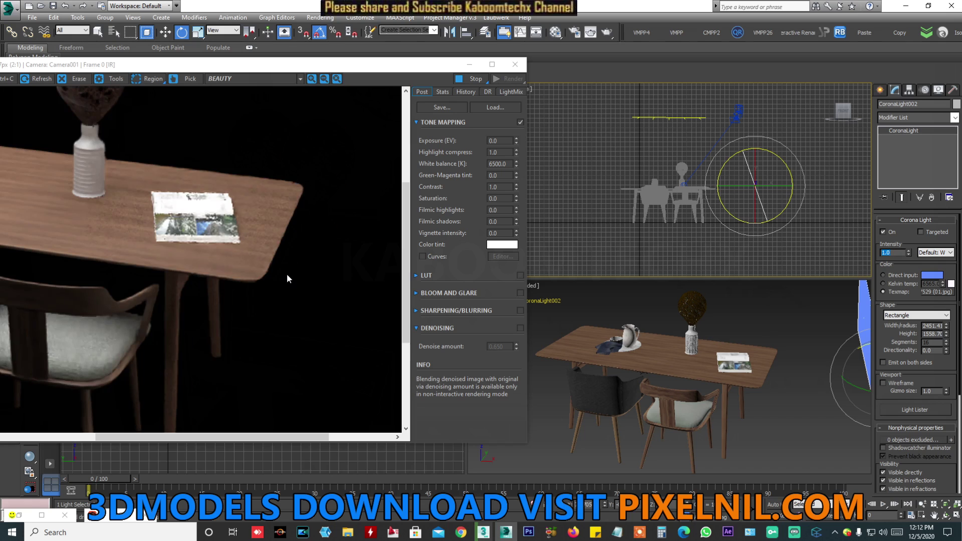
pyautogui.scroll(-1, 320, 275)
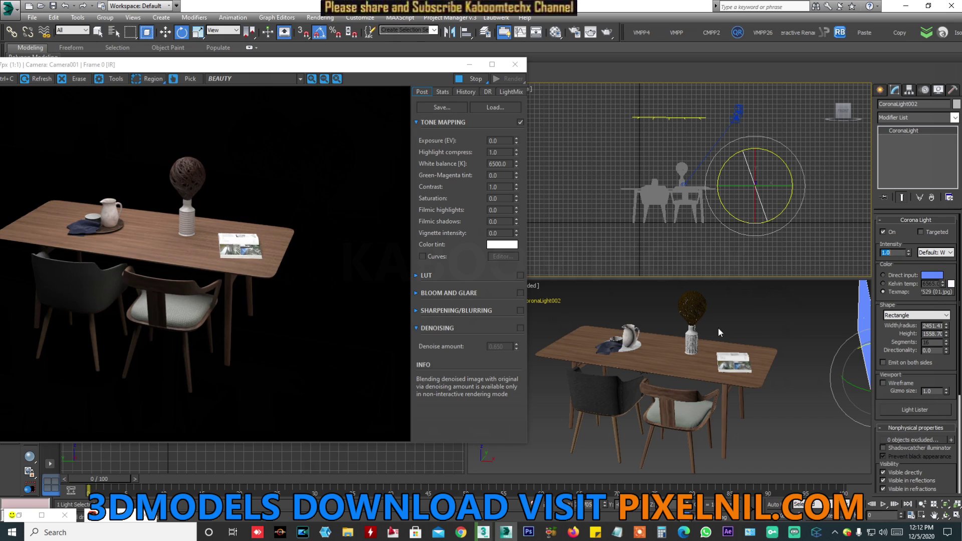
# Orbit the camera view until the textured side light is in frame, and set its intensity to 5.
pyautogui.keyDown('alt'); pyautogui.moveTo(661, 321); pyautogui.dragTo(788, 305, button='middle'); pyautogui.keyUp('alt')
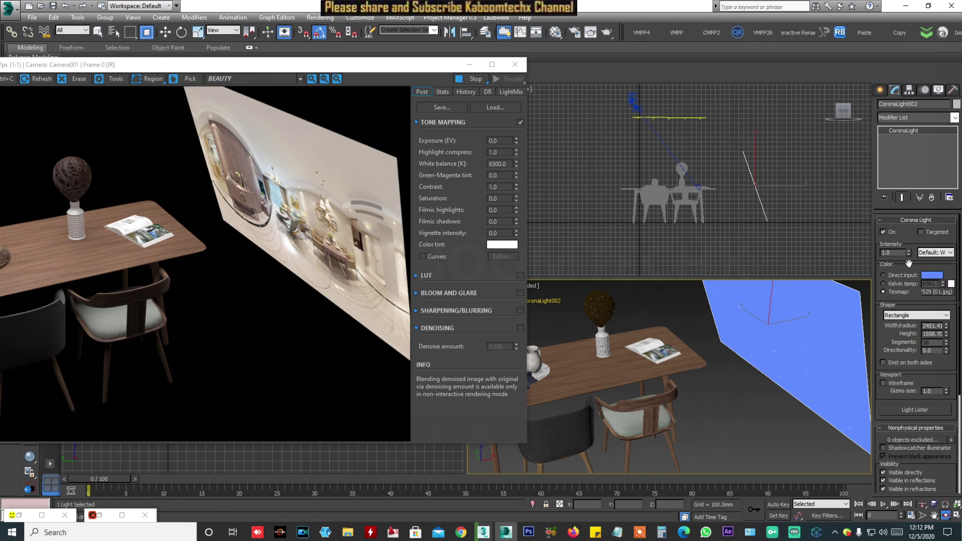
pyautogui.doubleClick(897, 252)
pyautogui.write('5')
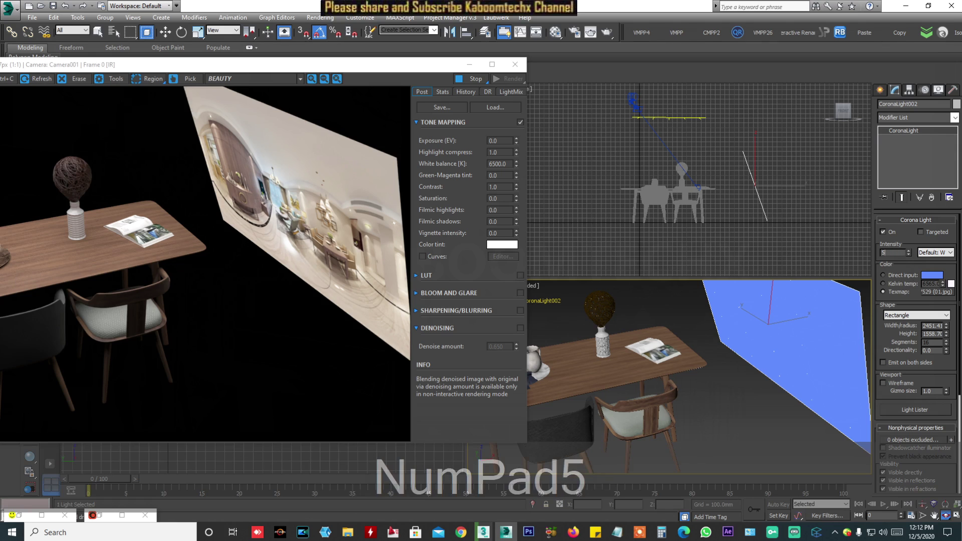
pyautogui.press('Return')
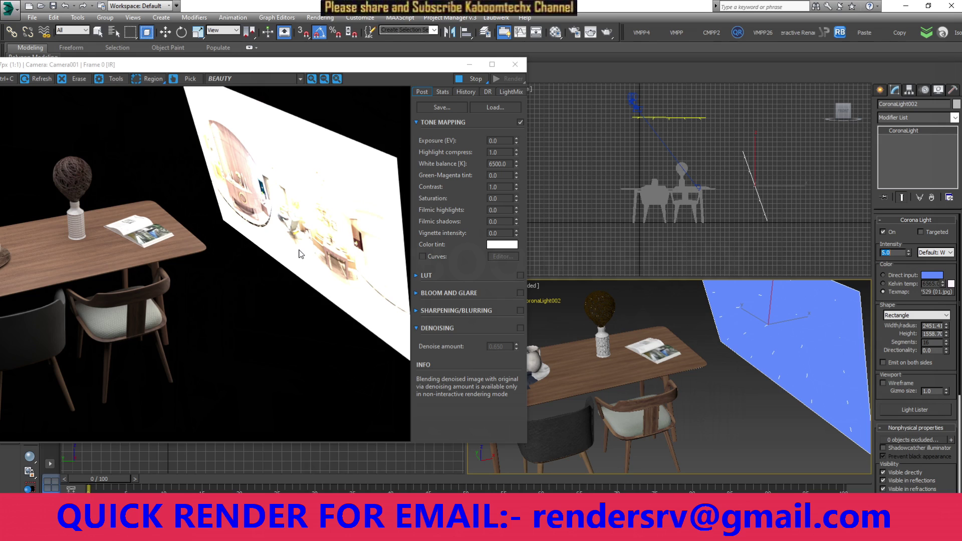
# Replace the side light's texmap with the palm tree photo from the Pictures folder as a bitmap.
pyautogui.click(936, 292)
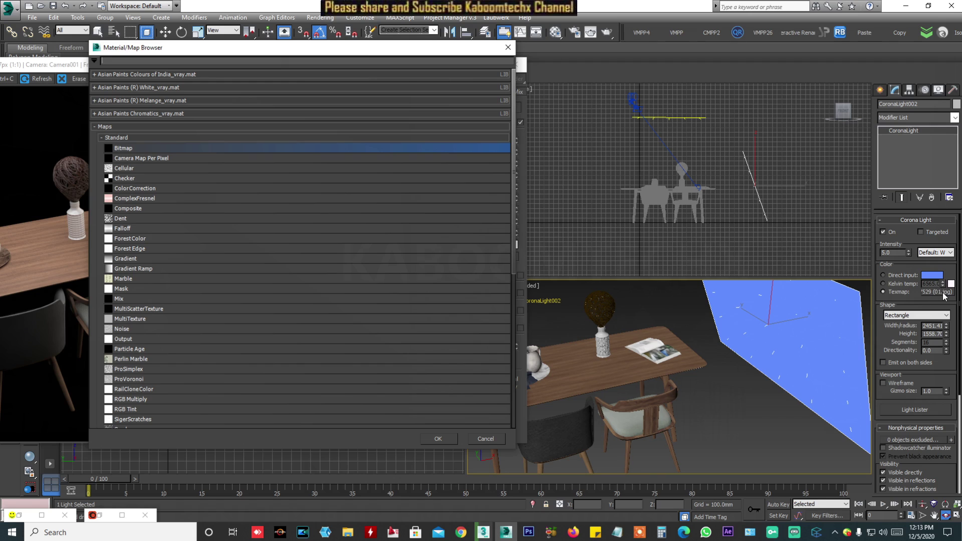
pyautogui.doubleClick(193, 149)
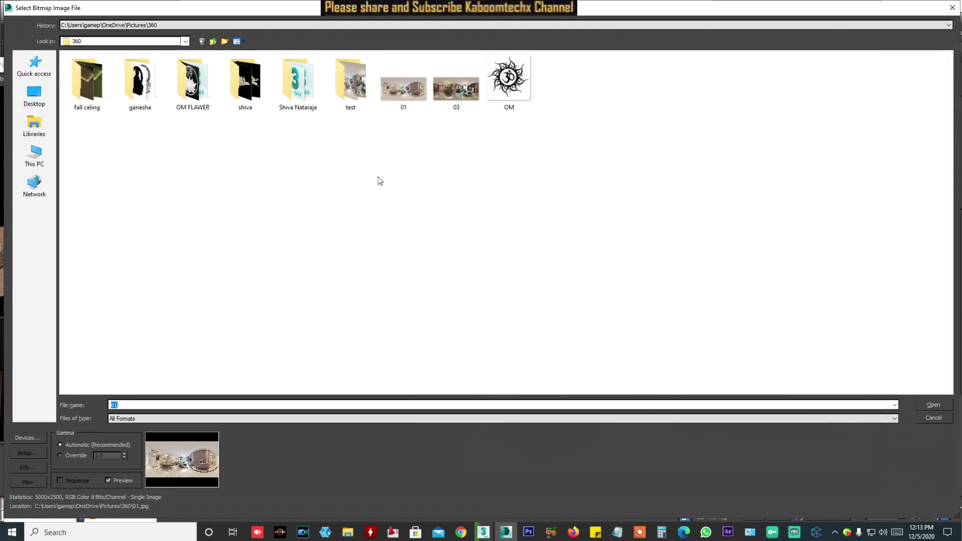
pyautogui.click(213, 43)
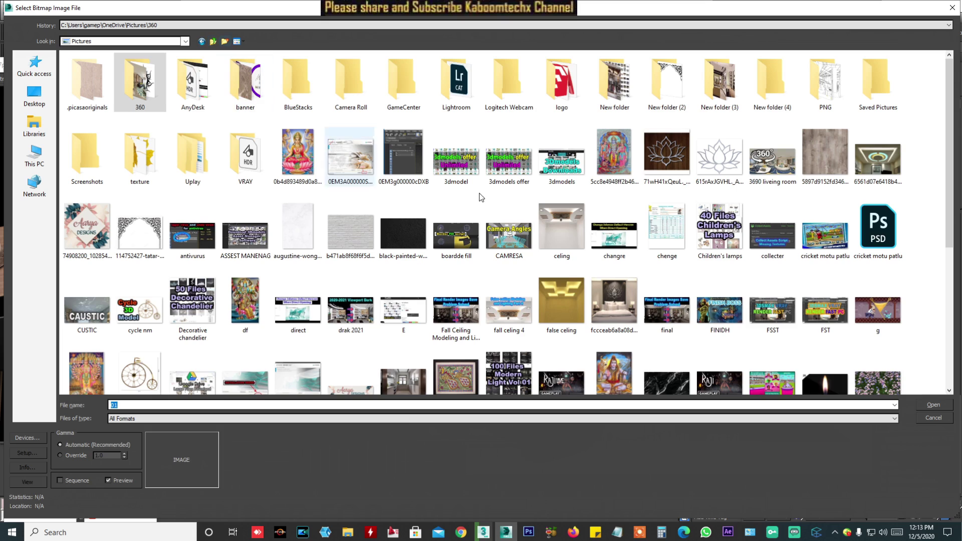
pyautogui.scroll(-5, 662, 271)
pyautogui.click(511, 205)
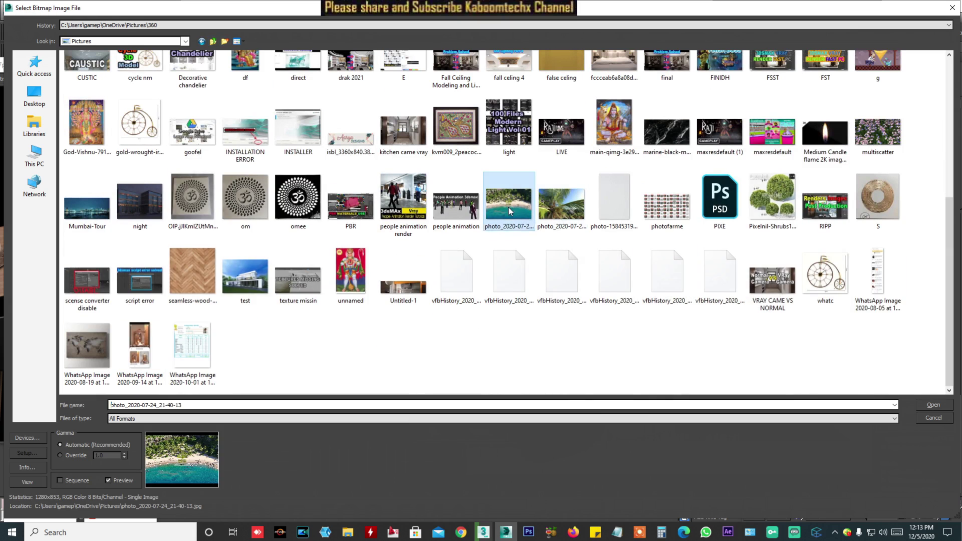
pyautogui.click(565, 208)
pyautogui.doubleClick(564, 209)
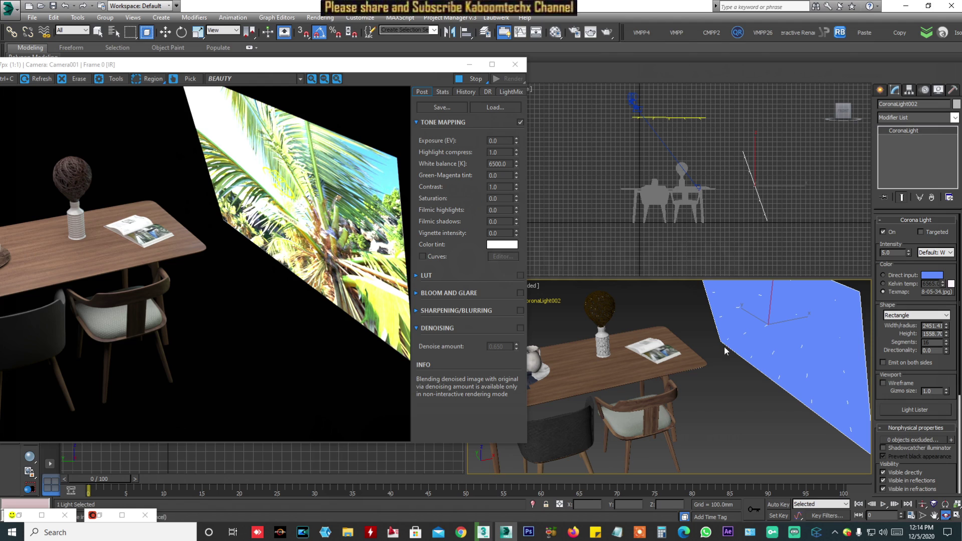
# Change the side light's shape to Sphere, Disk and Cylinder in turn, comparing each in the interactive render.
pyautogui.moveTo(891, 332); pyautogui.dragTo(896, 271)
pyautogui.click(914, 257)
pyautogui.click(914, 258)
pyautogui.click(914, 258)
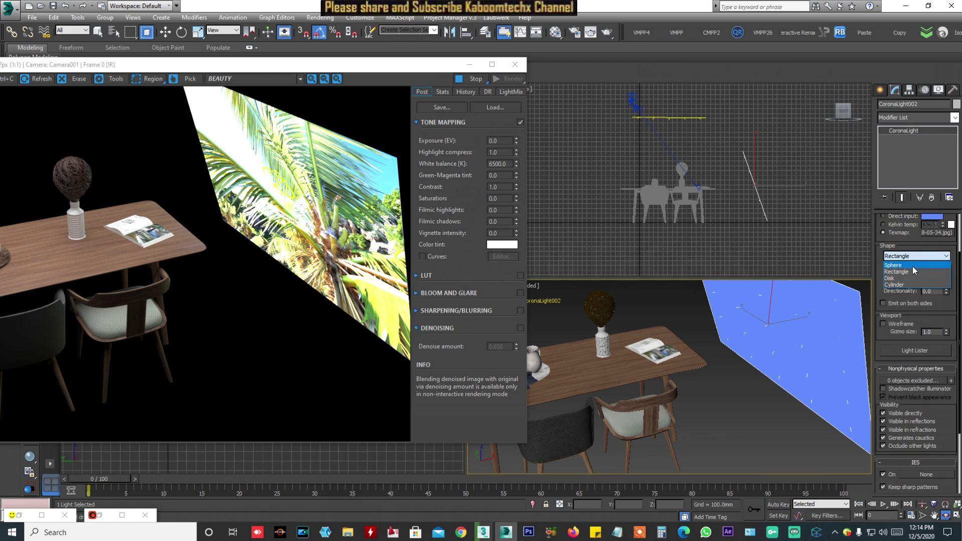
pyautogui.click(913, 267)
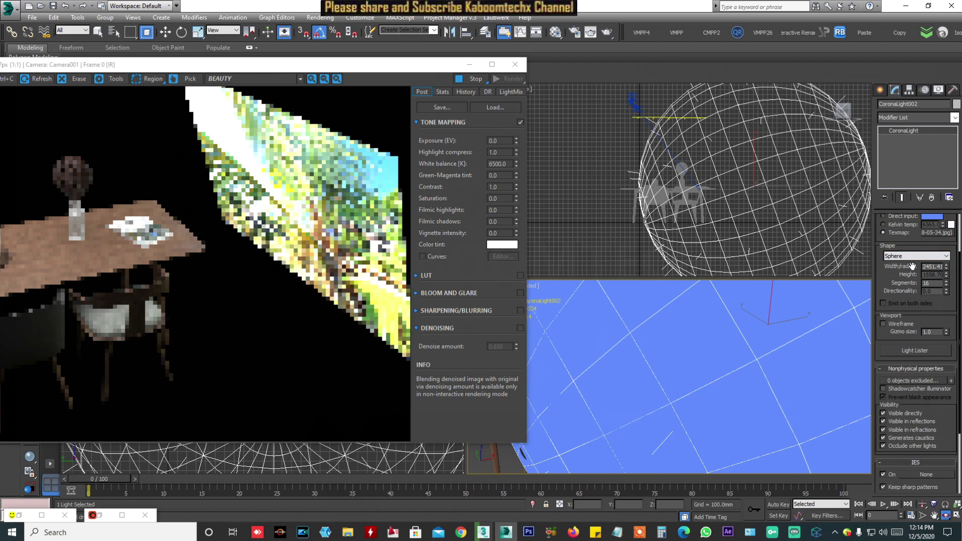
pyautogui.click(913, 256)
pyautogui.click(906, 279)
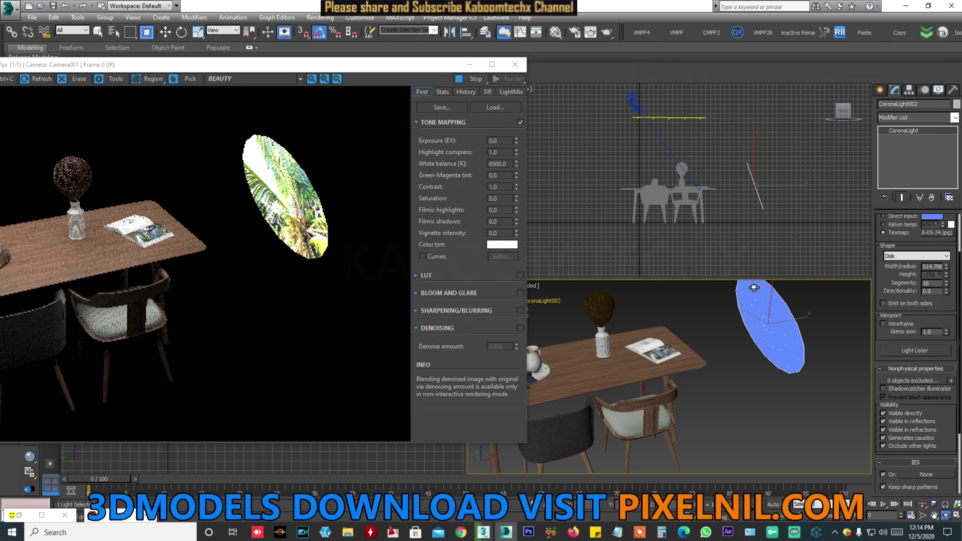
pyautogui.click(932, 258)
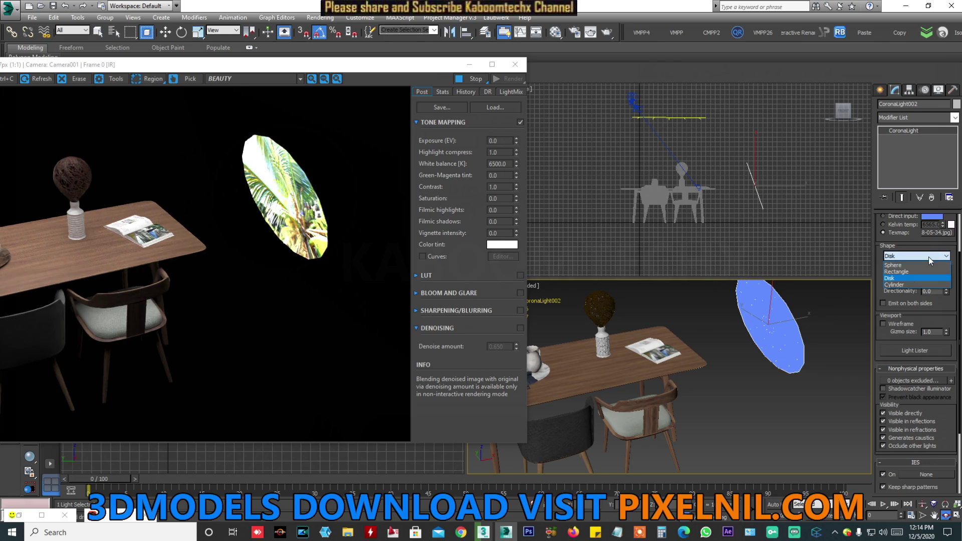
pyautogui.click(904, 287)
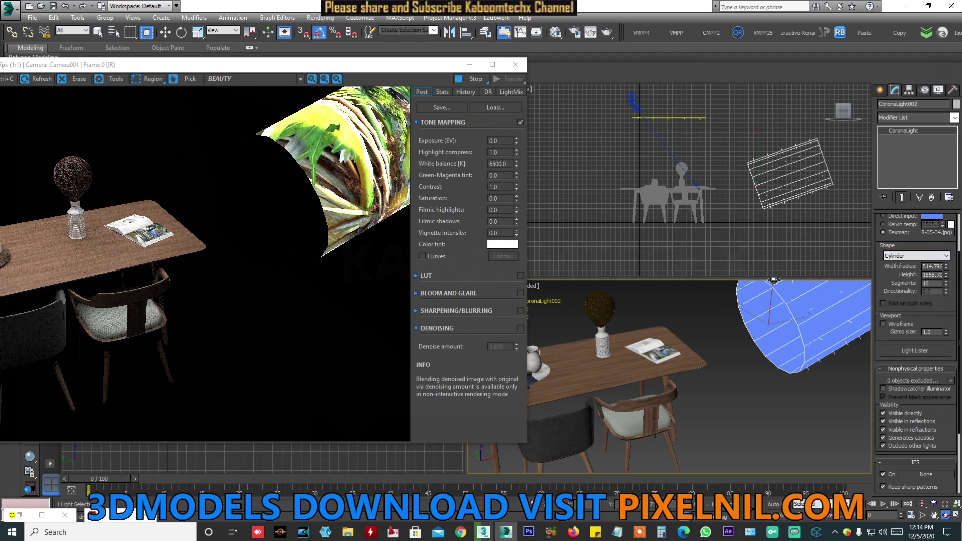
# Reduce the cylinder light's radius to about 41 mm and change its color to a white direct input.
pyautogui.moveTo(811, 304); pyautogui.dragTo(832, 275)
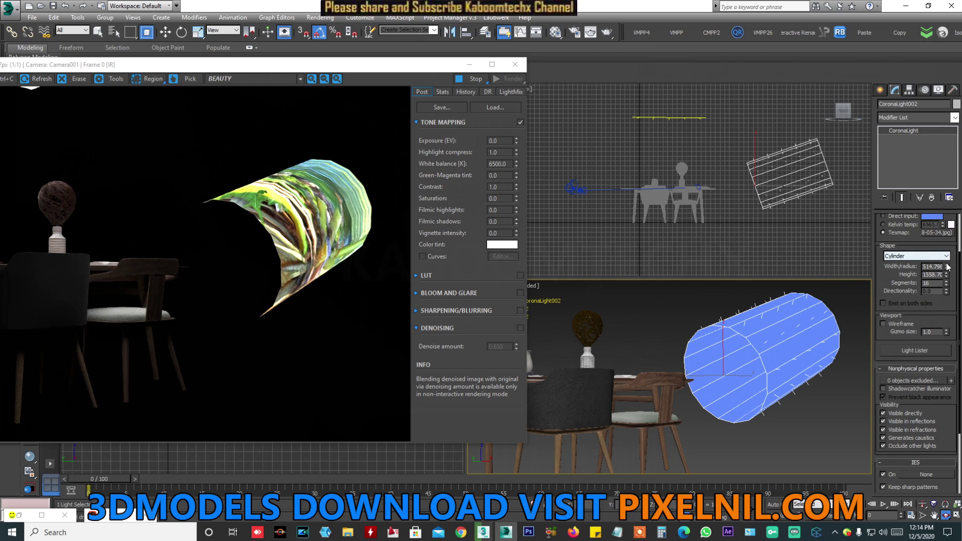
pyautogui.moveTo(947, 269); pyautogui.dragTo(955, 319)
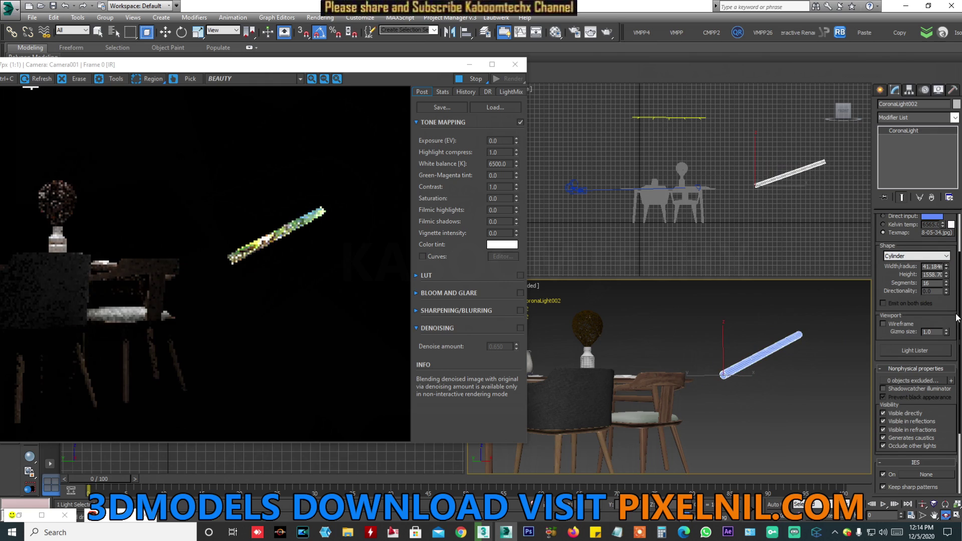
pyautogui.moveTo(891, 216); pyautogui.dragTo(894, 273)
pyautogui.click(894, 273)
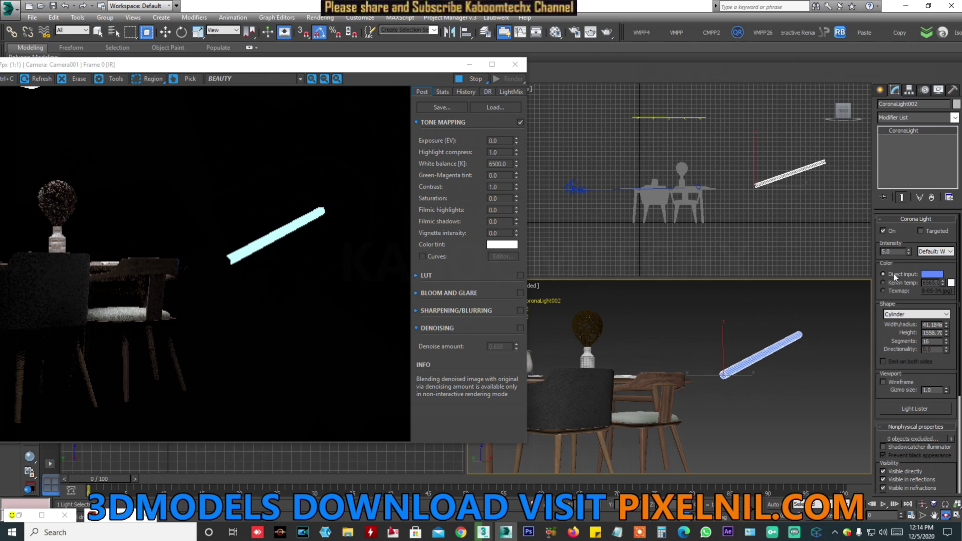
pyautogui.click(928, 275)
pyautogui.moveTo(289, 124); pyautogui.dragTo(311, 166)
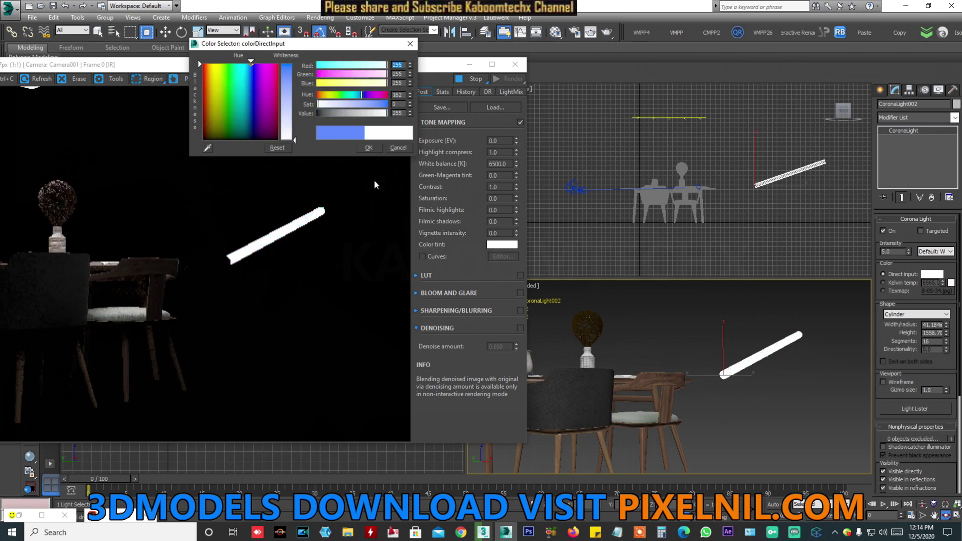
pyautogui.click(372, 148)
# Try the Disk and Sphere shapes on the small white side light and compare them in the interactive render.
pyautogui.moveTo(710, 368)
pyautogui.mouseDown()
pyautogui.moveTo(686, 384)
pyautogui.moveTo(716, 360)
pyautogui.mouseUp()
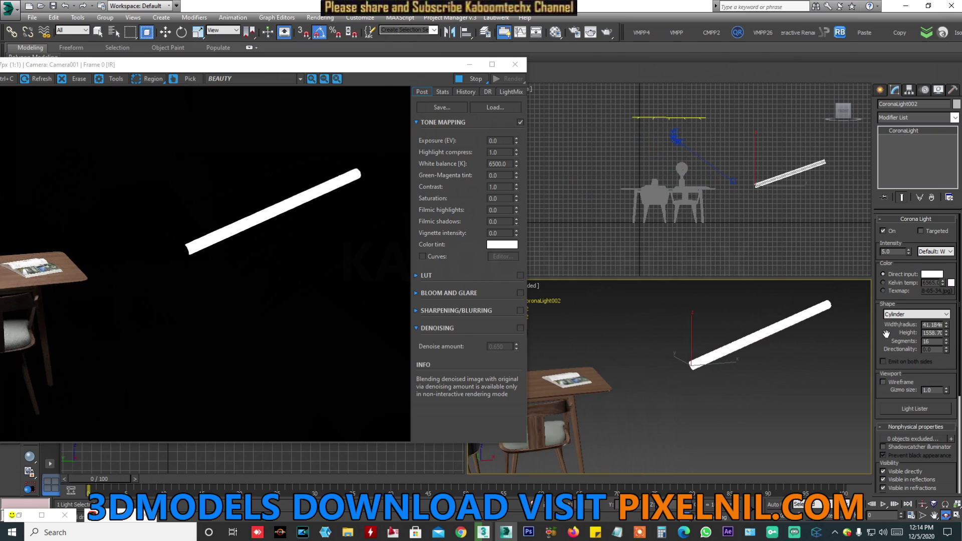
pyautogui.click(930, 315)
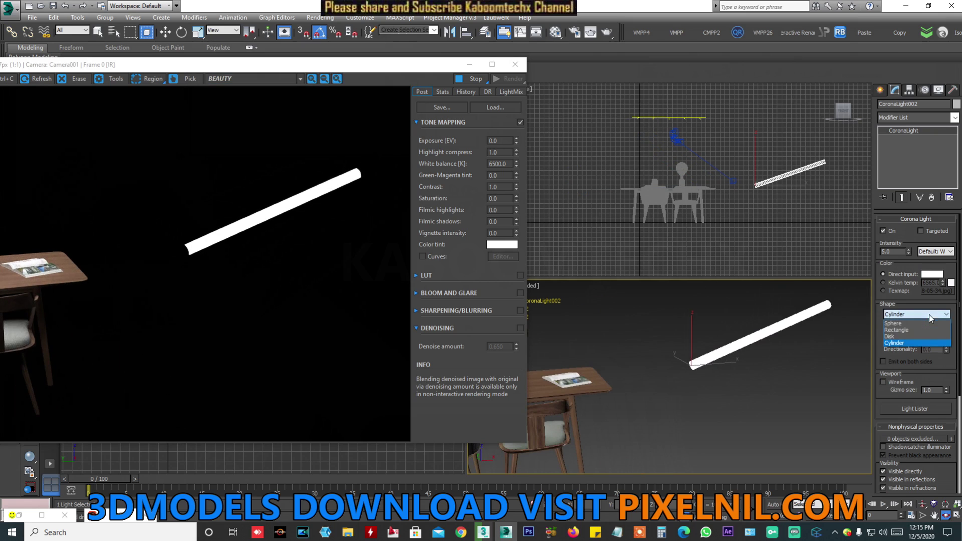
pyautogui.click(911, 335)
pyautogui.moveTo(704, 366); pyautogui.dragTo(622, 375)
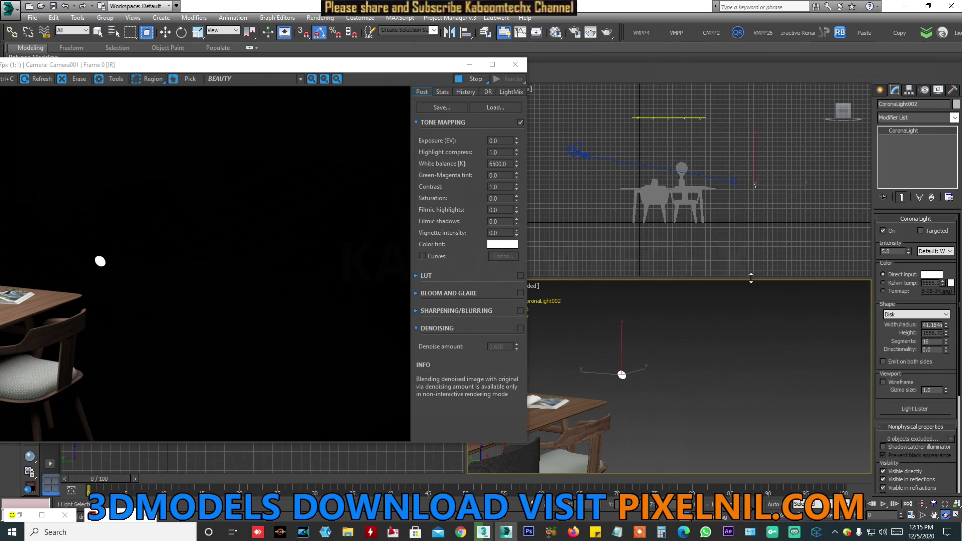
pyautogui.click(934, 315)
pyautogui.click(916, 324)
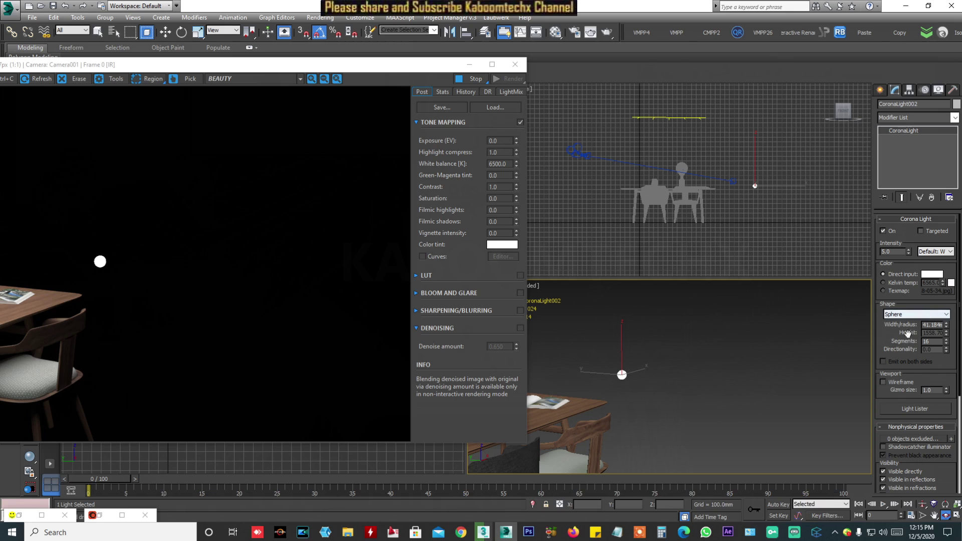
# Cycle the side light's shape through Disk, Cylinder and Sphere, ending on Rectangle.
pyautogui.click(940, 315)
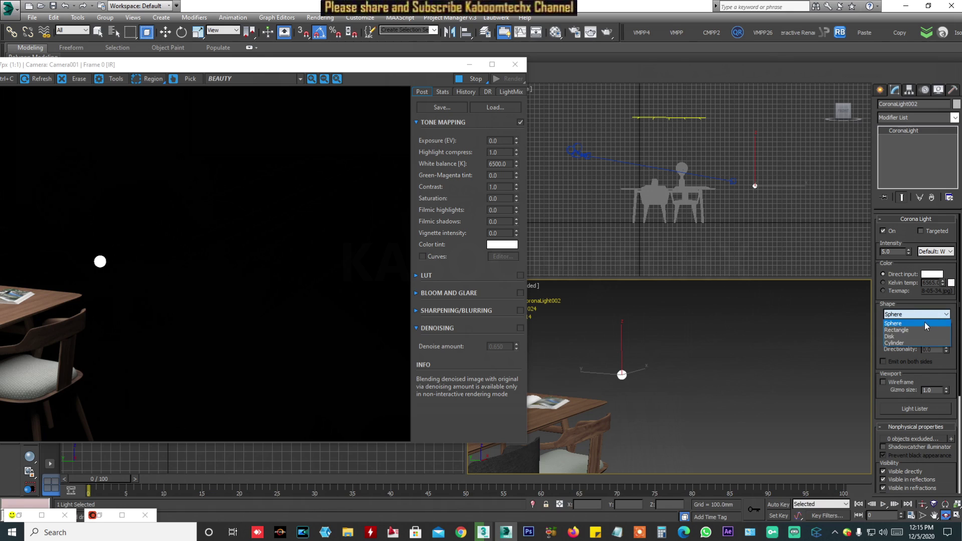
pyautogui.click(910, 337)
pyautogui.click(918, 313)
pyautogui.click(909, 344)
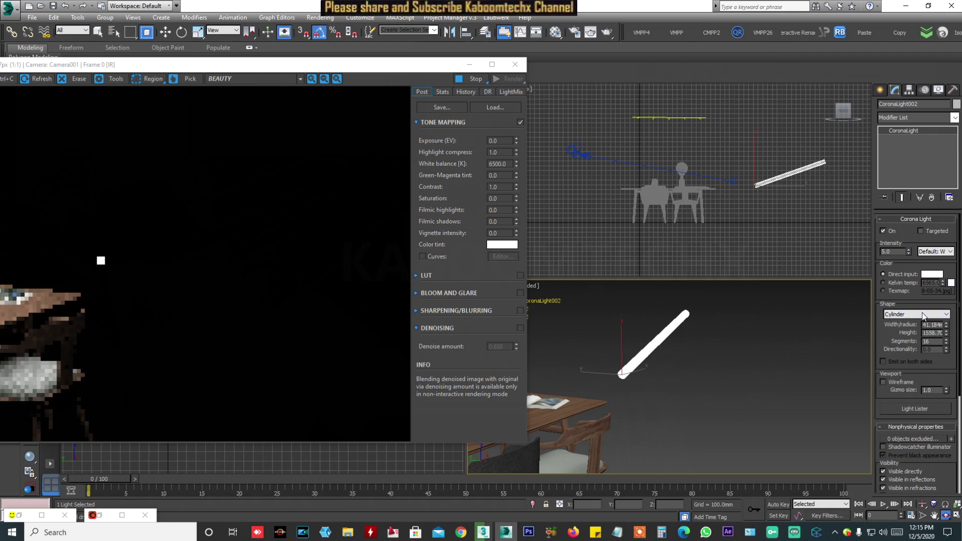
pyautogui.click(914, 315)
pyautogui.click(913, 324)
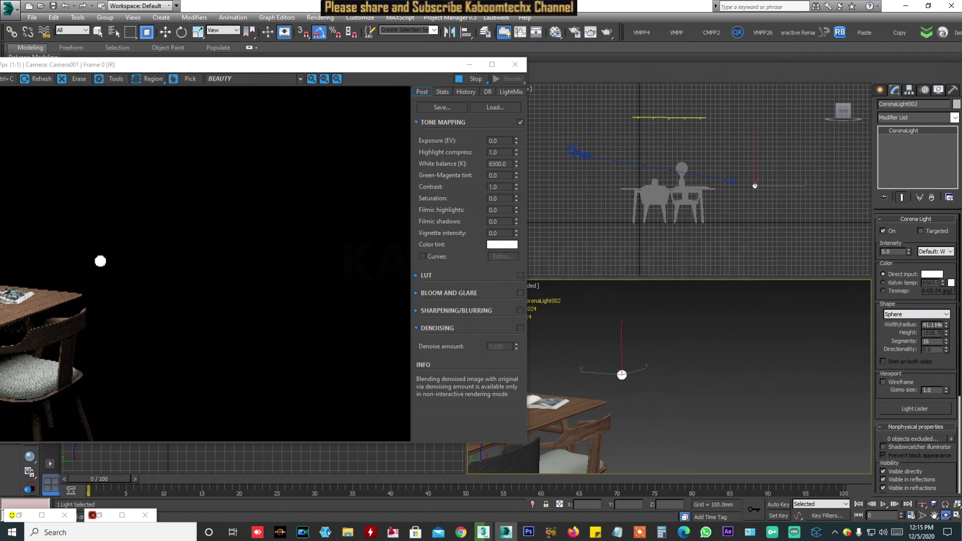
pyautogui.click(916, 314)
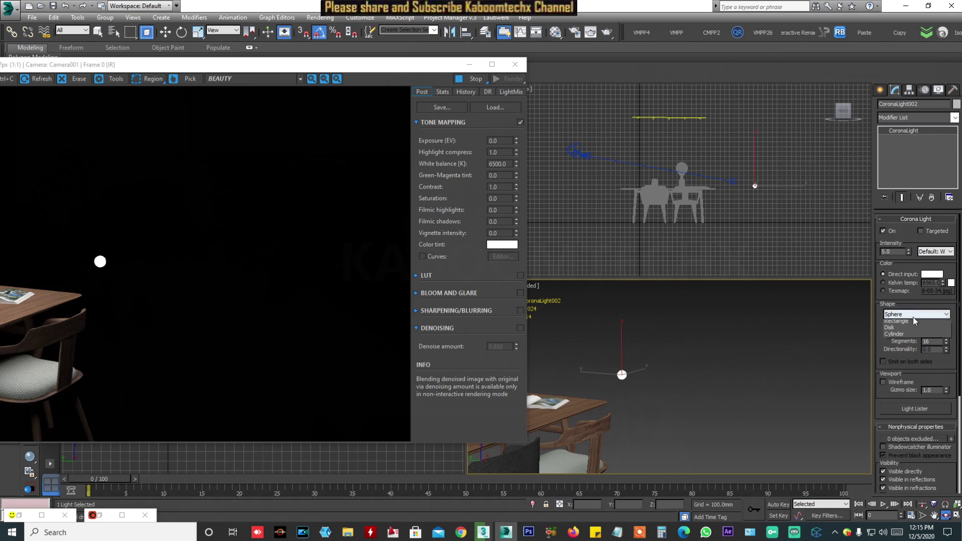
pyautogui.click(908, 330)
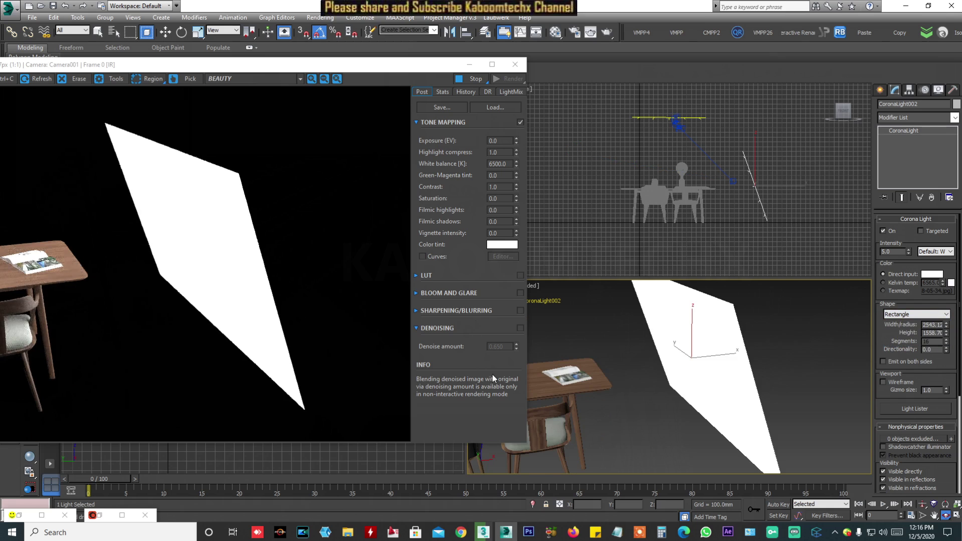
# Vary the rectangular light's width from 10 mm to about 4050 mm, finishing at about 769 mm.
pyautogui.moveTo(655, 359); pyautogui.dragTo(739, 355, button='middle')
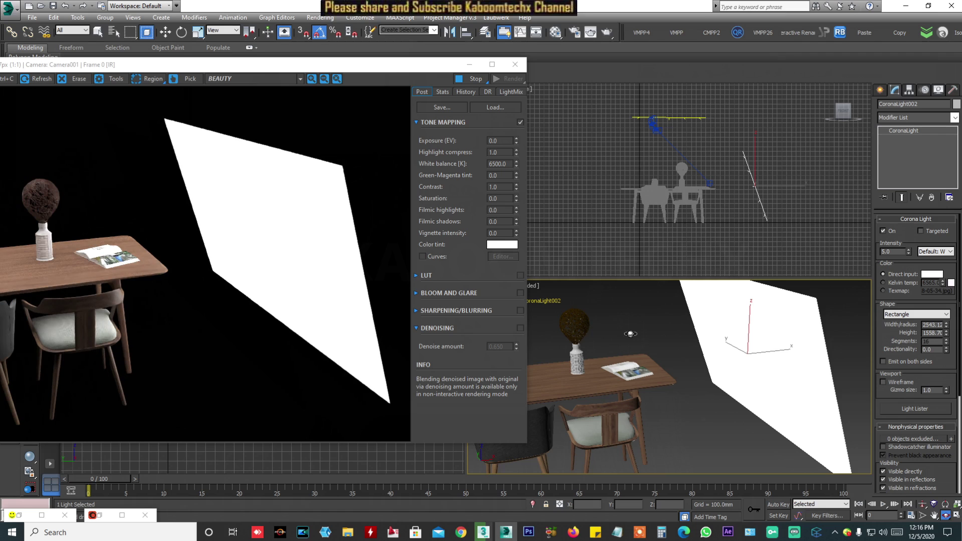
pyautogui.rightClick(947, 324)
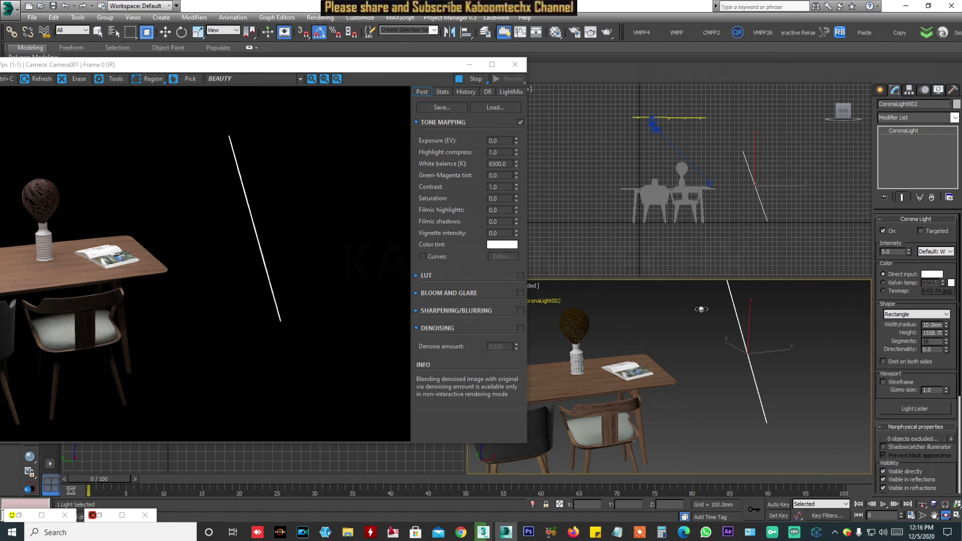
pyautogui.moveTo(947, 325); pyautogui.dragTo(946, 182)
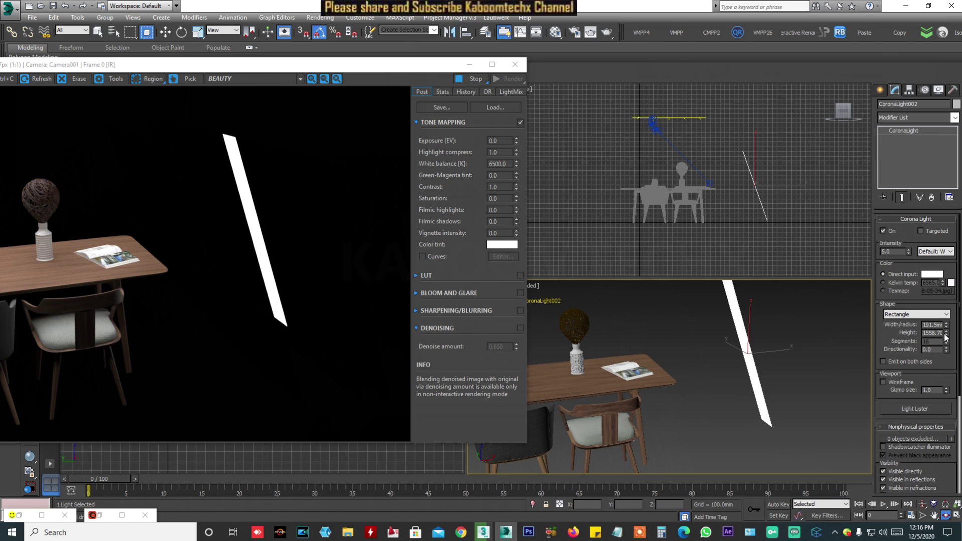
pyautogui.moveTo(946, 326); pyautogui.dragTo(958, 528)
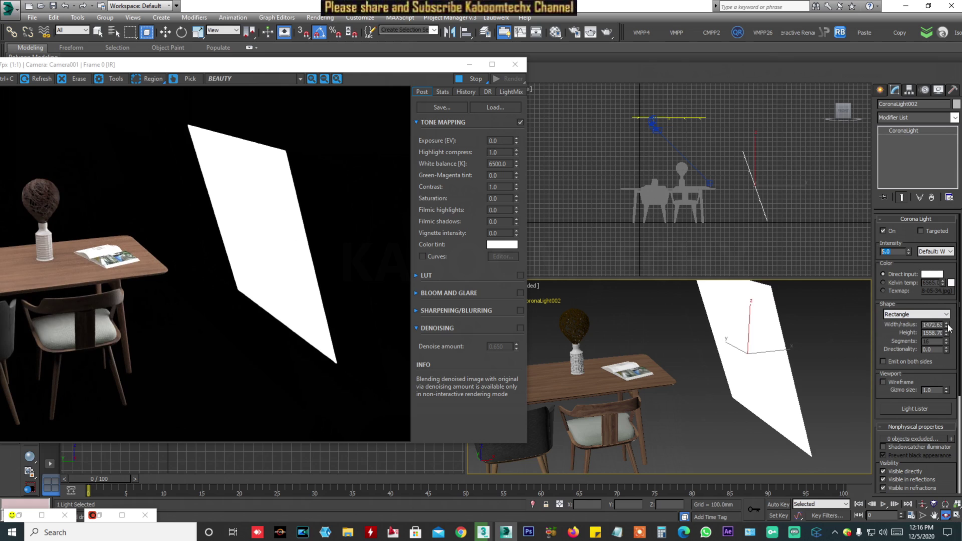
pyautogui.moveTo(948, 328); pyautogui.dragTo(945, 237)
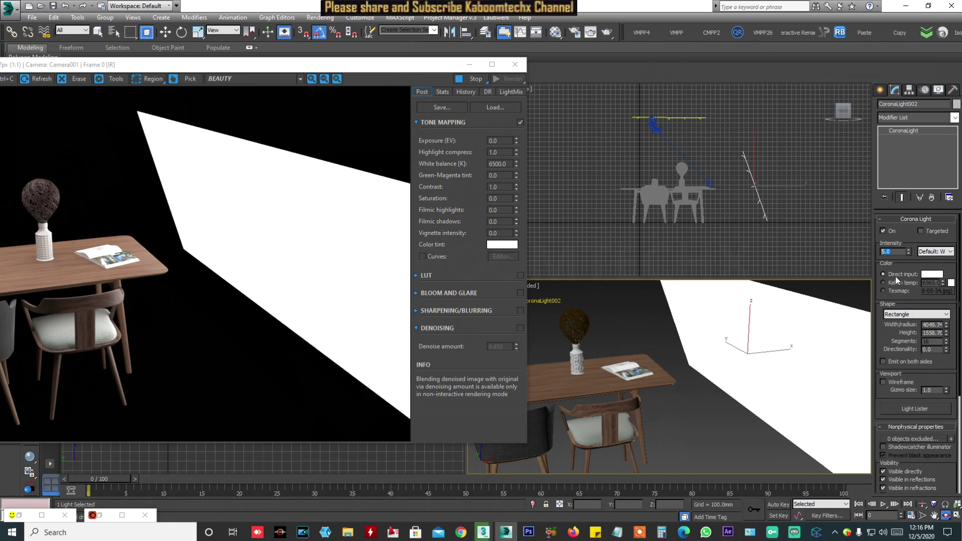
pyautogui.moveTo(946, 334); pyautogui.dragTo(951, 363)
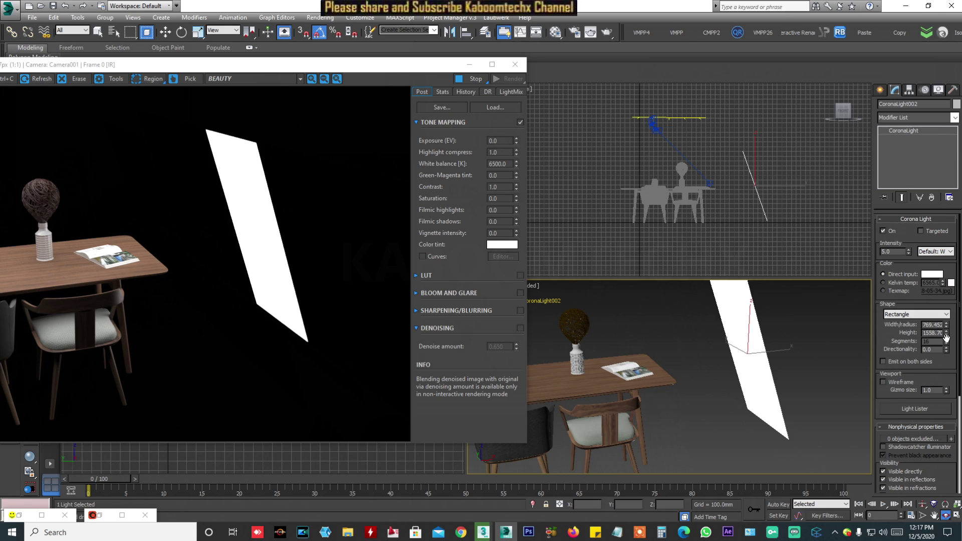
# Switch the side light's shape to Disk and set its segments to 20.
pyautogui.click(930, 314)
pyautogui.click(925, 331)
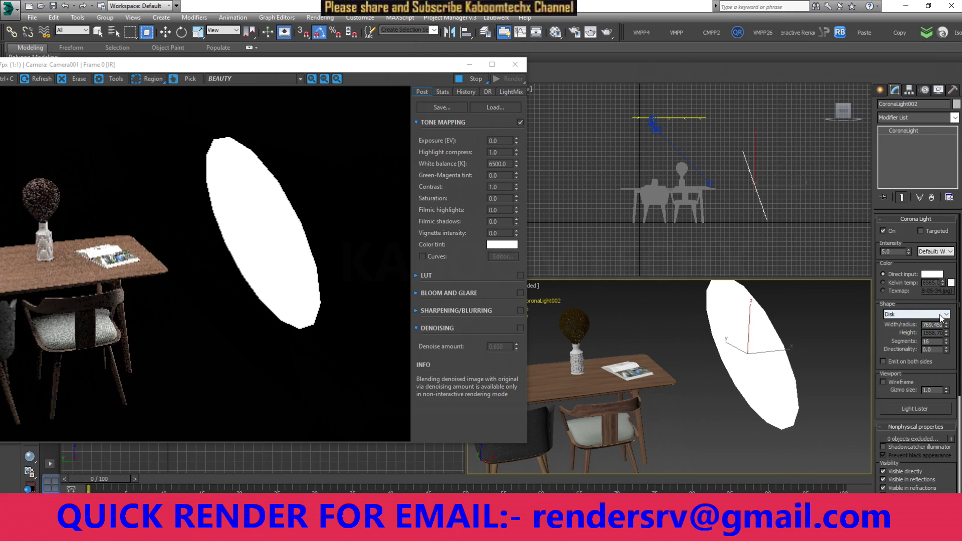
pyautogui.moveTo(946, 341)
pyautogui.mouseDown()
pyautogui.moveTo(951, 306)
pyautogui.moveTo(959, 331)
pyautogui.mouseUp()
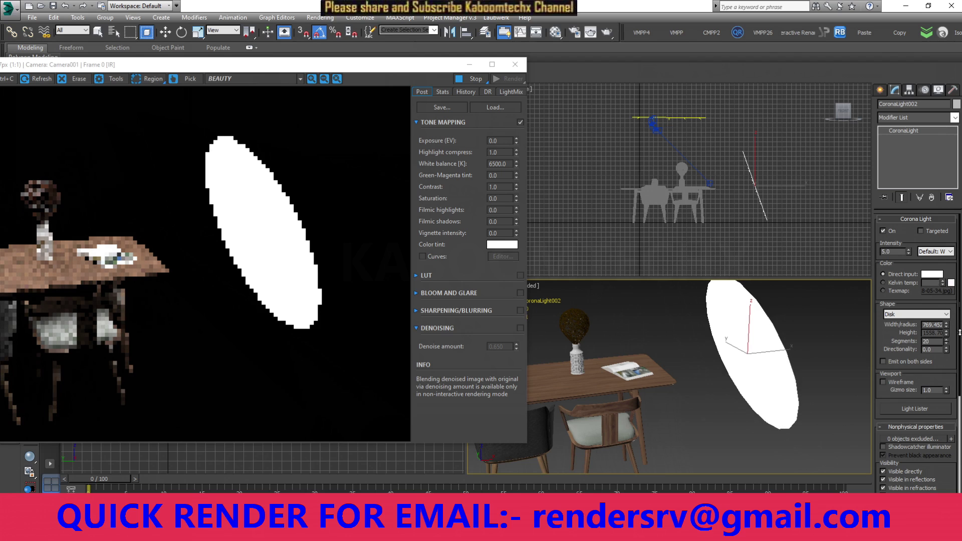
# Try the Sphere shape on the side light, and switch it to Cylinder with 7 segments.
pyautogui.click(924, 315)
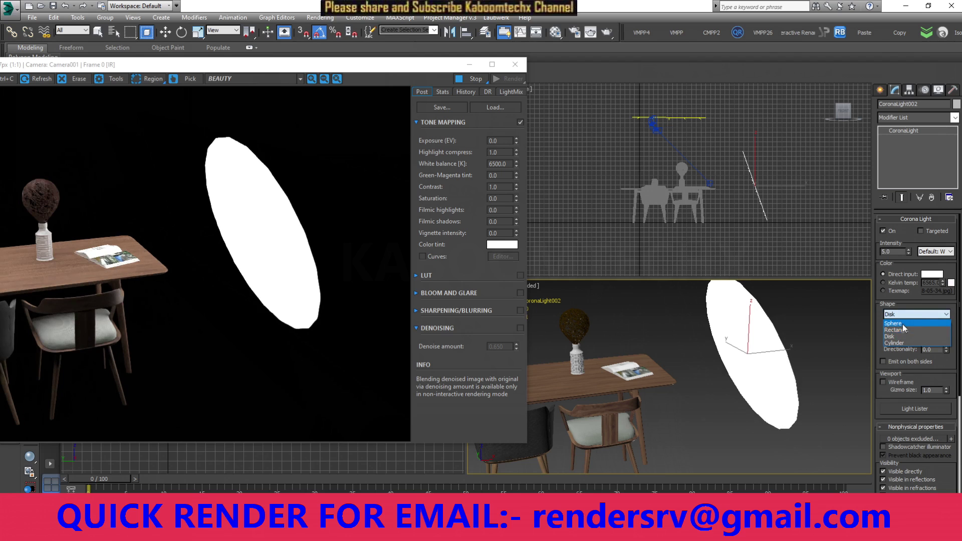
pyautogui.click(905, 324)
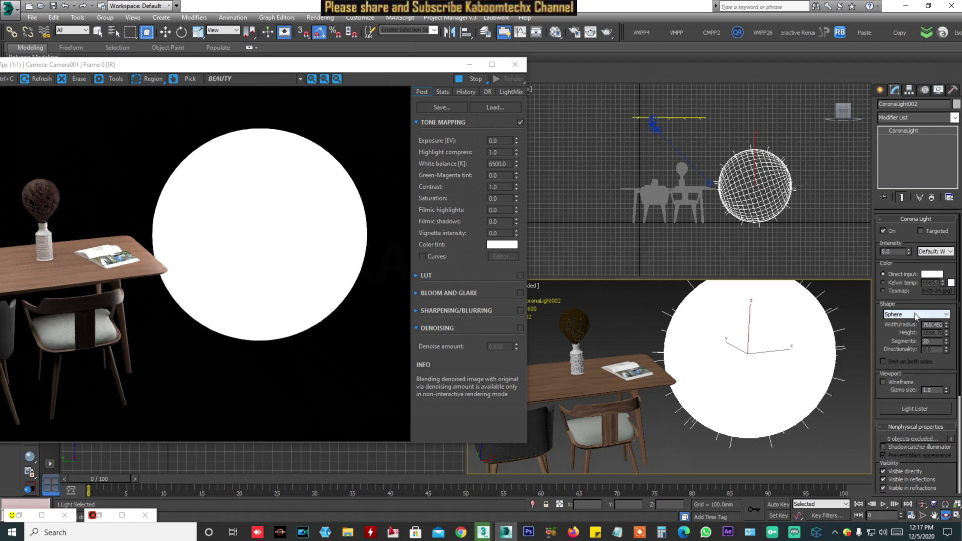
pyautogui.click(916, 314)
pyautogui.click(916, 346)
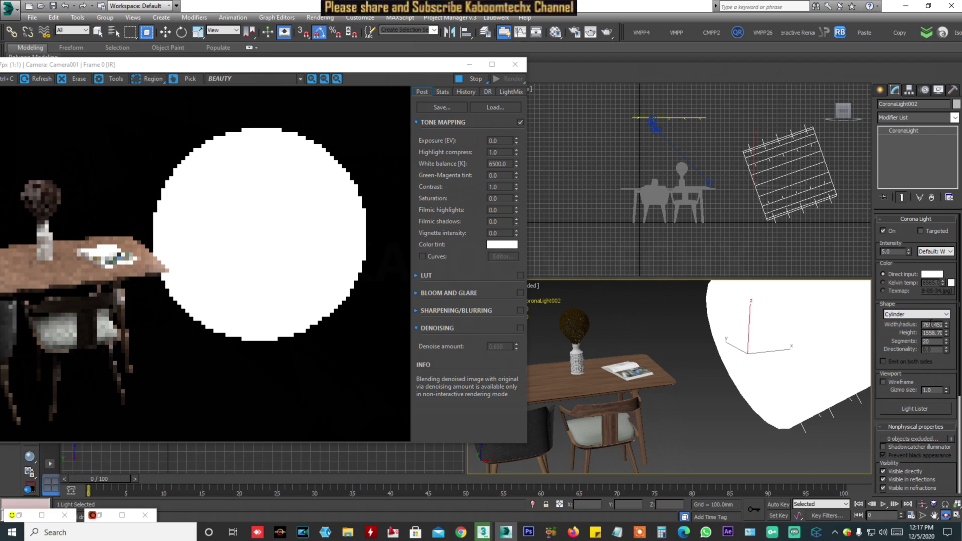
pyautogui.moveTo(946, 343); pyautogui.dragTo(959, 373)
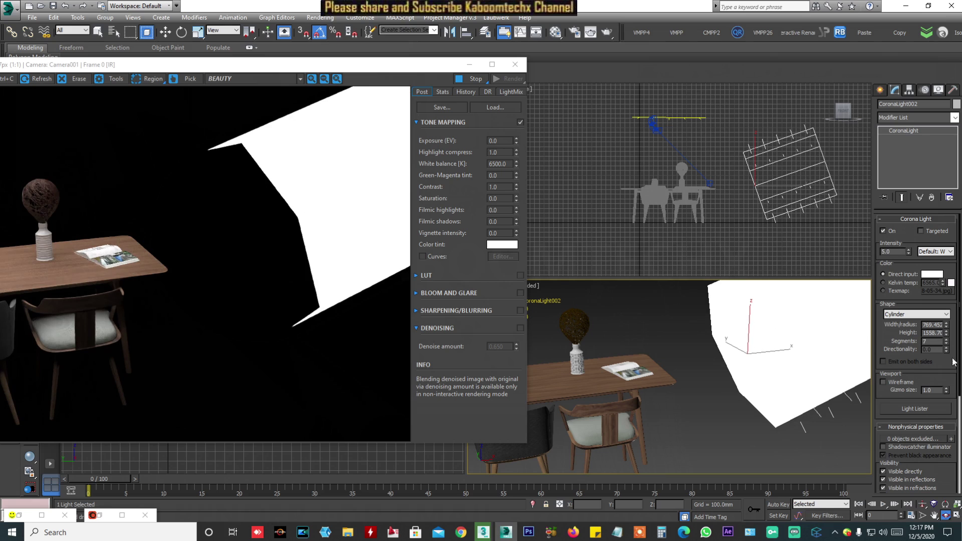
# Try stepping the side light's segment count and set its shape to Rectangle.
pyautogui.click(932, 318)
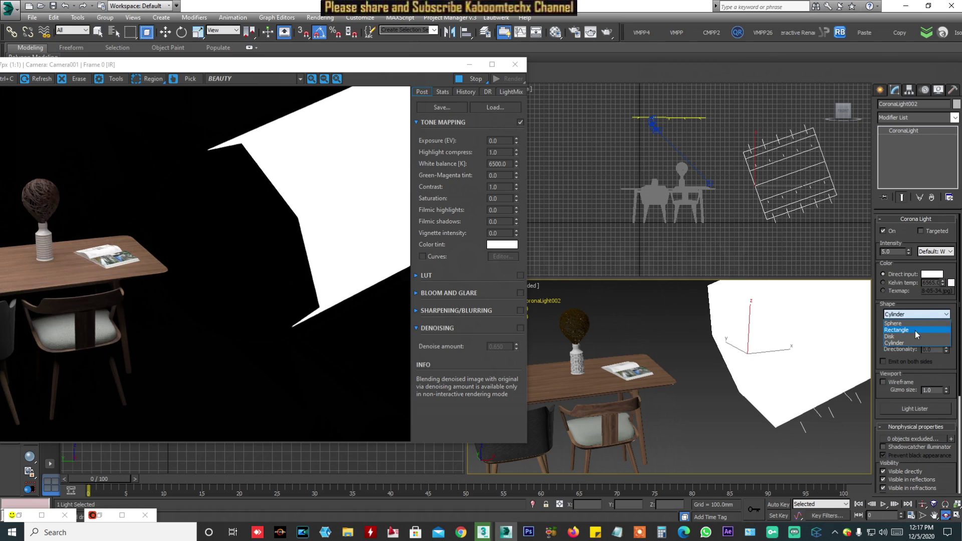
pyautogui.click(912, 323)
pyautogui.click(947, 345)
pyautogui.click(947, 344)
pyautogui.click(947, 343)
pyautogui.click(947, 343)
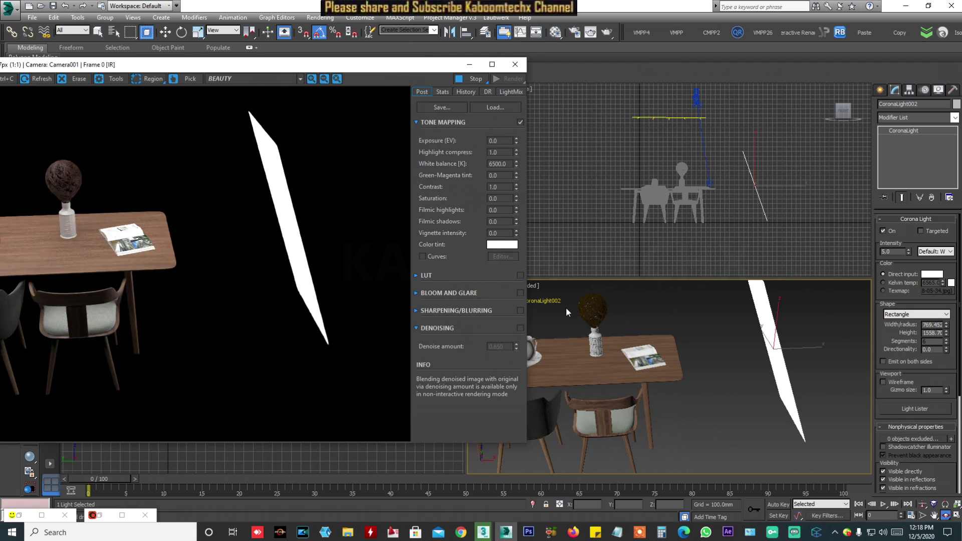
# Raise the rectangular light's intensity to 50 and enable Emit on both sides, checking its back side in the render.
pyautogui.moveTo(926, 365); pyautogui.dragTo(926, 336)
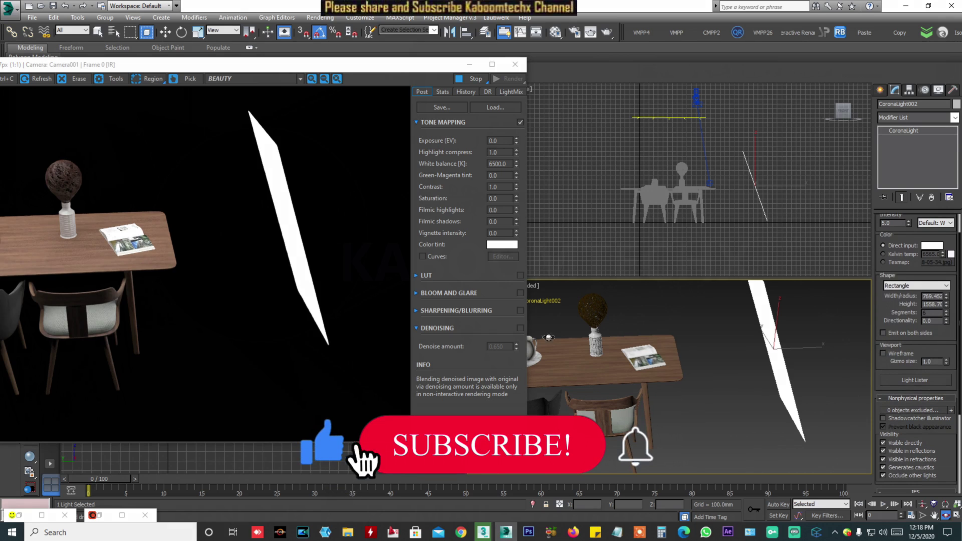
pyautogui.moveTo(798, 377); pyautogui.dragTo(790, 324)
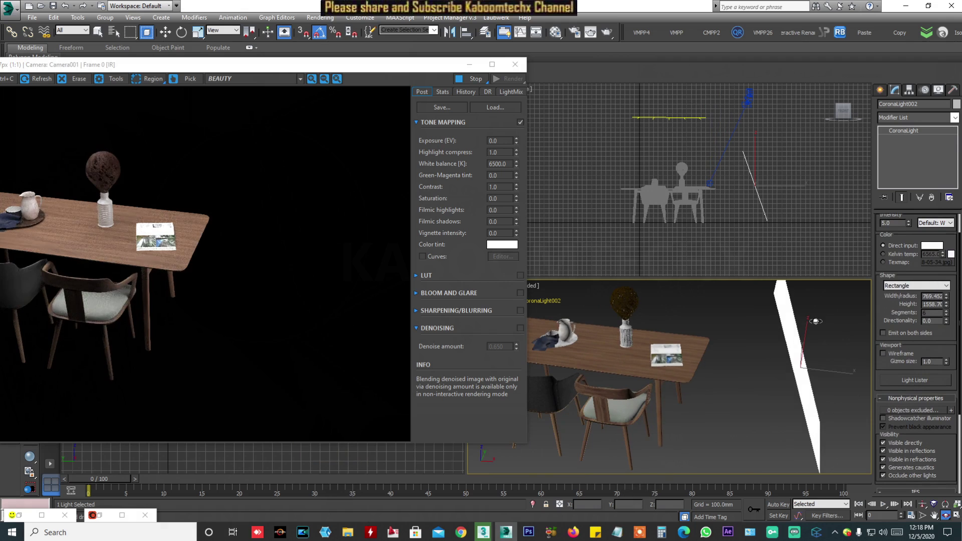
pyautogui.moveTo(791, 324); pyautogui.dragTo(662, 359)
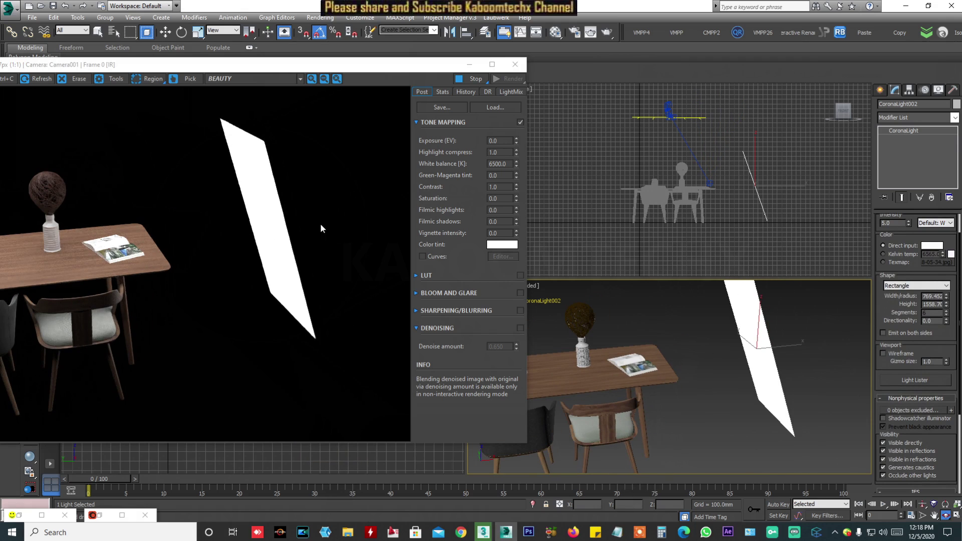
pyautogui.scroll(5, 765, 182)
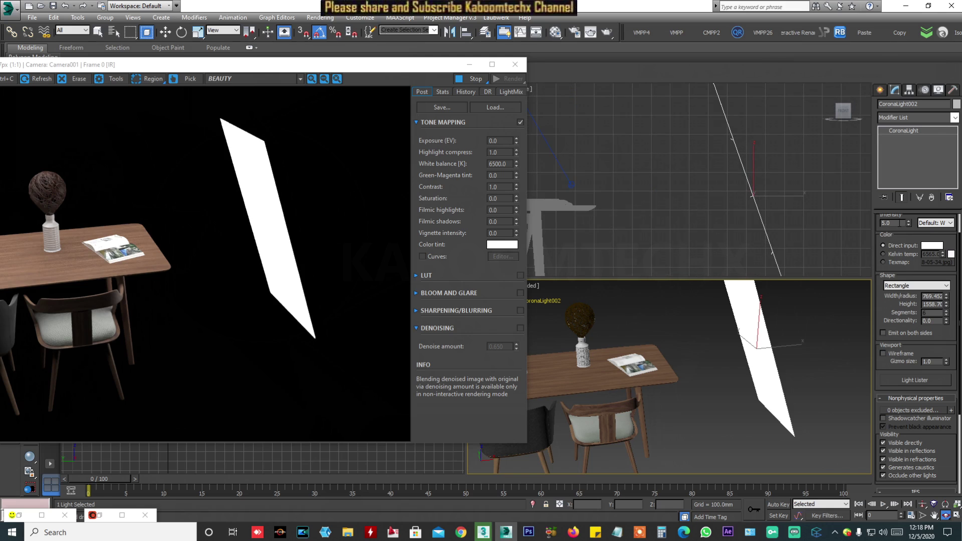
pyautogui.write('50')
pyautogui.press('Return')
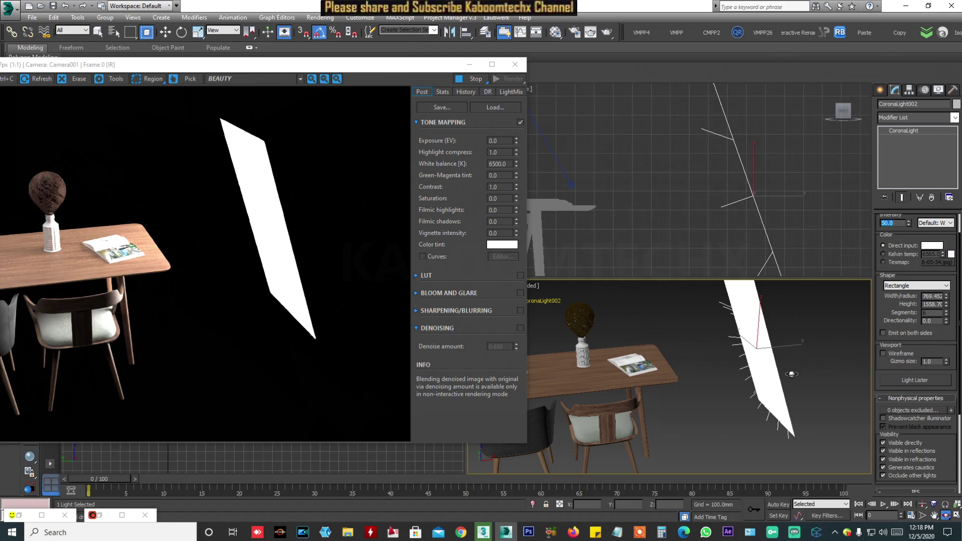
pyautogui.moveTo(844, 363); pyautogui.dragTo(822, 346)
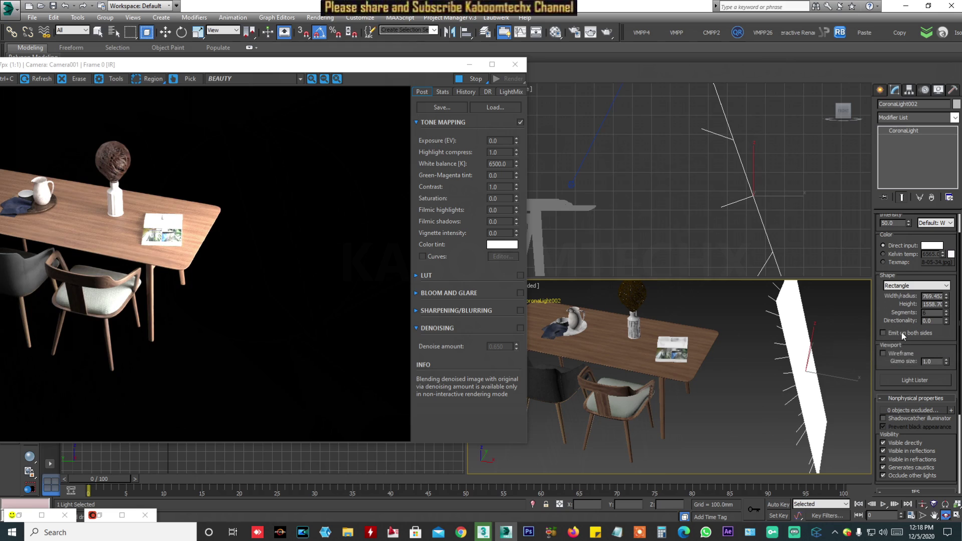
pyautogui.click(885, 334)
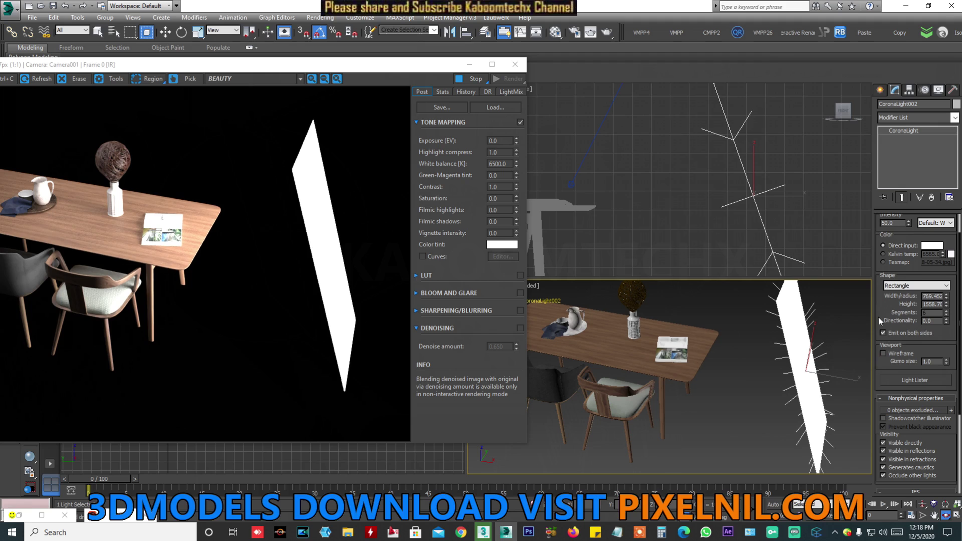
# Set the rectangular light's intensity to 5 and turn off Emit on both sides.
pyautogui.write('5')
pyautogui.press('Return')
pyautogui.click(904, 334)
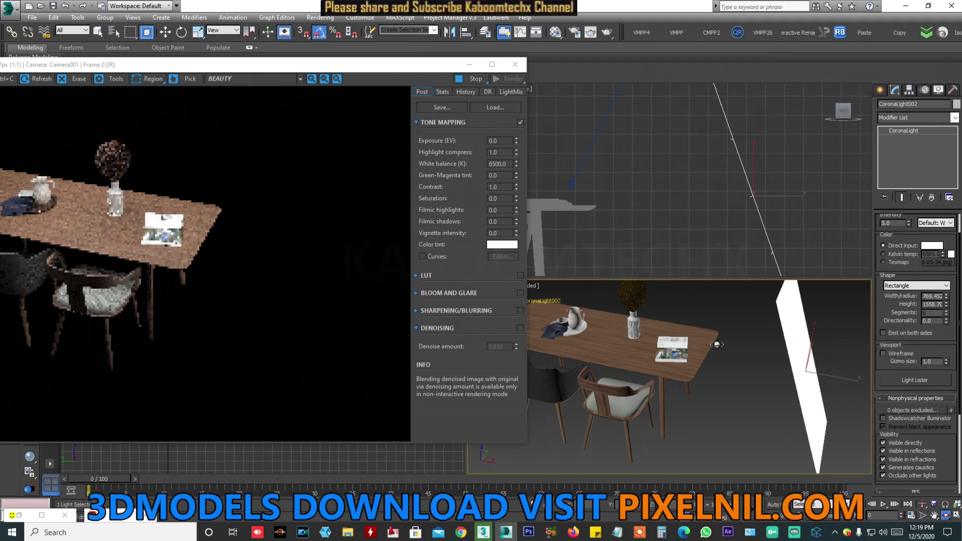
# Raise the rectangular side light's directionality to about 0.34 and set its intensity to 50.
pyautogui.moveTo(763, 391); pyautogui.dragTo(816, 386)
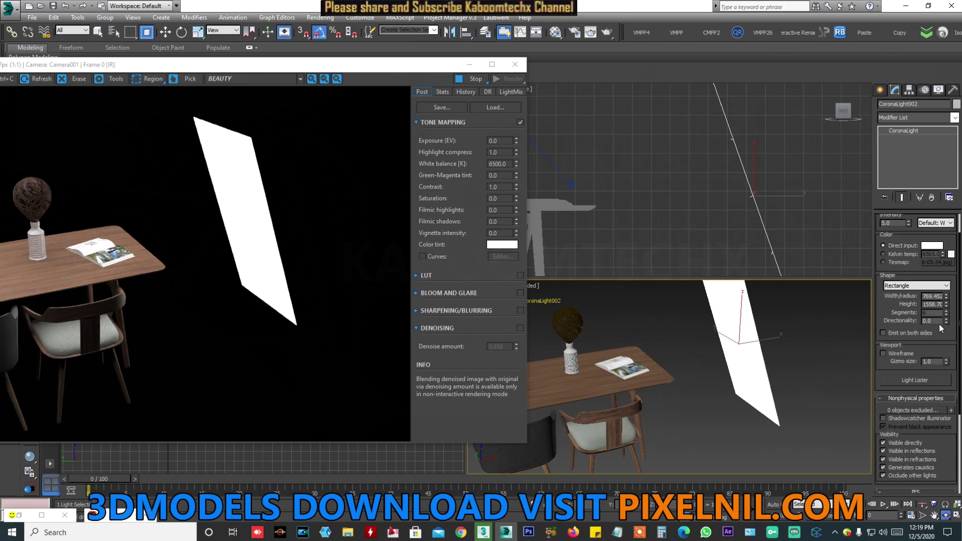
pyautogui.moveTo(947, 321); pyautogui.dragTo(947, 378)
pyautogui.doubleClick(888, 248)
pyautogui.write('50')
pyautogui.press('Return')
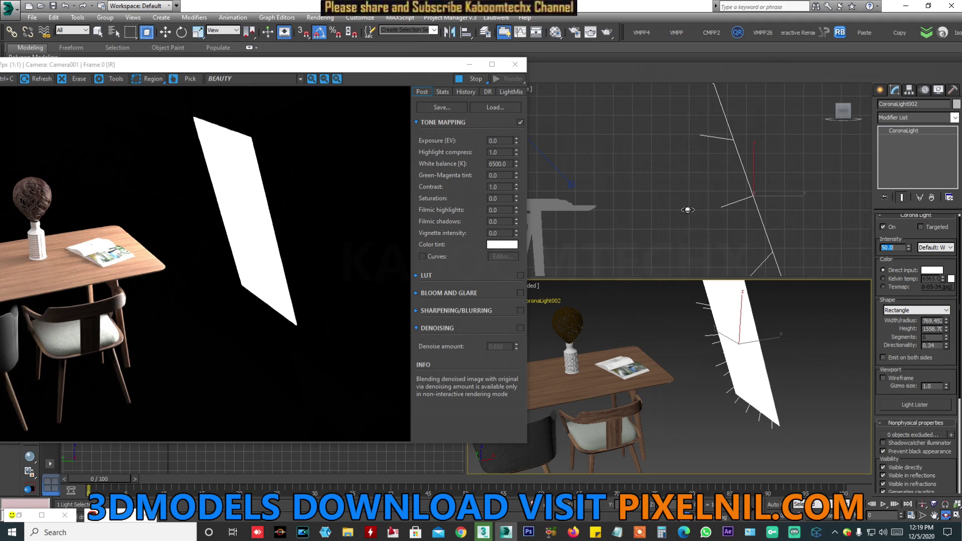
# Reset the side light's directionality to 0, try it at 1.0, and settle on 0.74.
pyautogui.rightClick(946, 346)
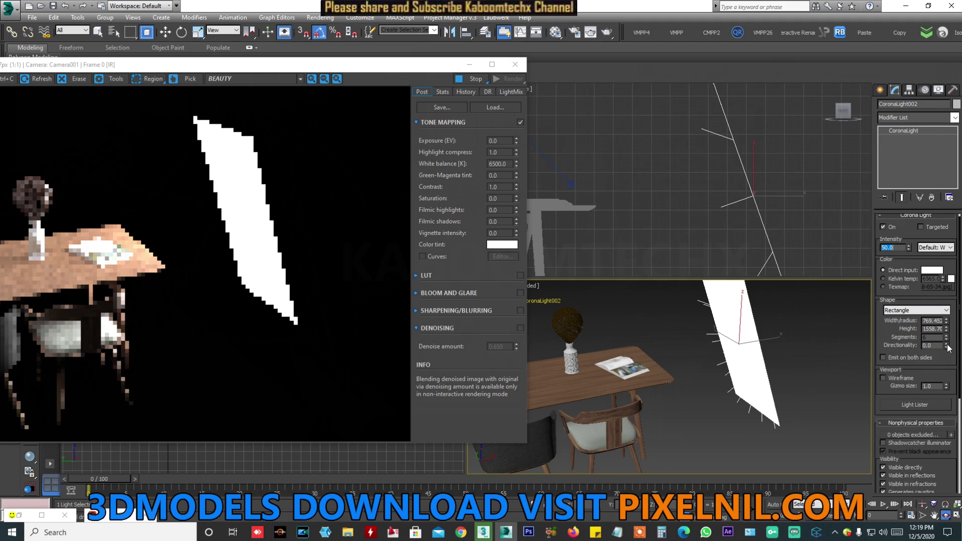
pyautogui.moveTo(945, 349); pyautogui.dragTo(937, 291)
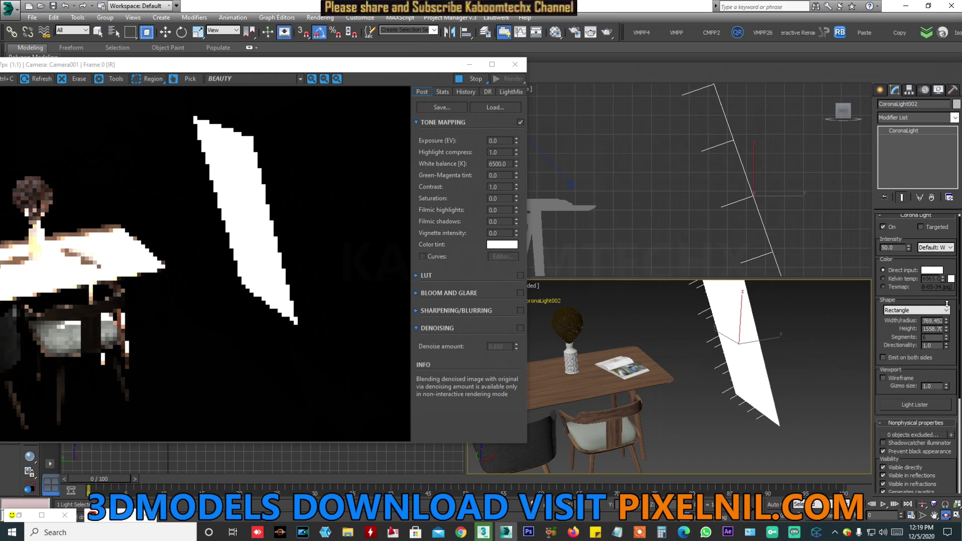
pyautogui.moveTo(953, 339); pyautogui.dragTo(947, 361)
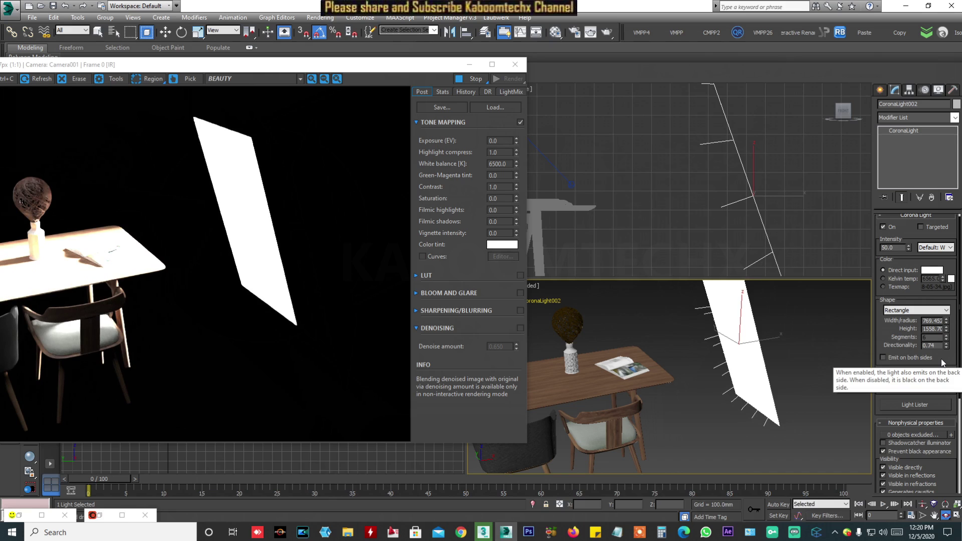
# Toggle the side light's wireframe viewport display to compare both looks, leaving it on.
pyautogui.moveTo(944, 360); pyautogui.dragTo(945, 271)
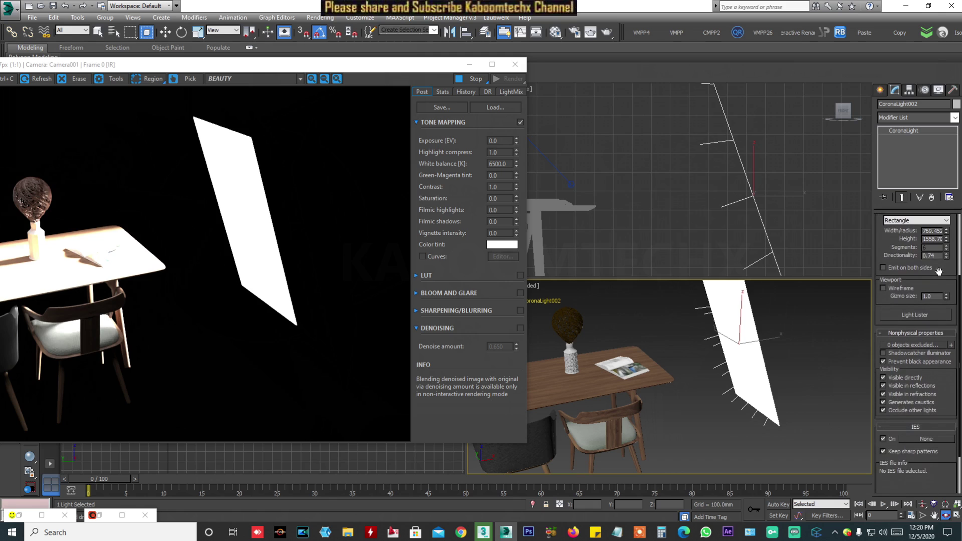
pyautogui.click(898, 289)
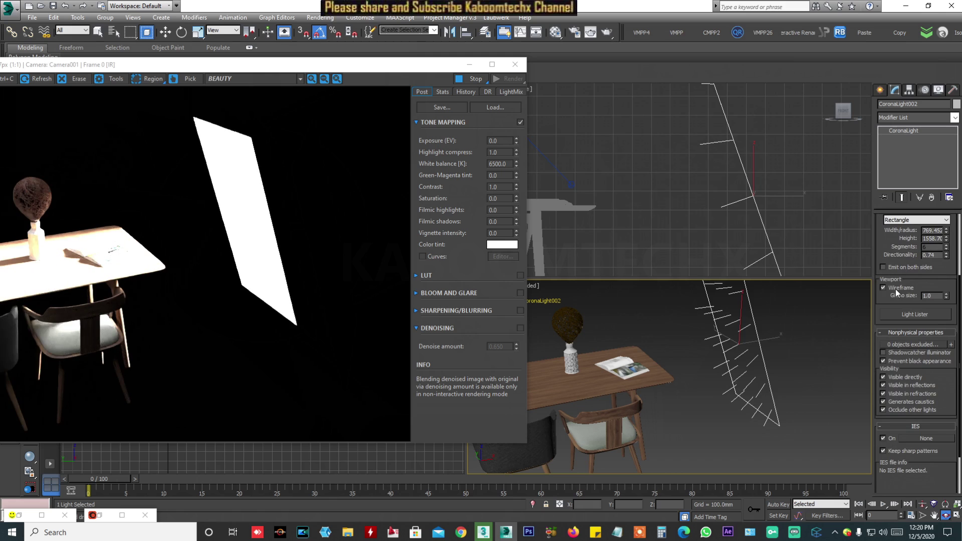
pyautogui.click(897, 290)
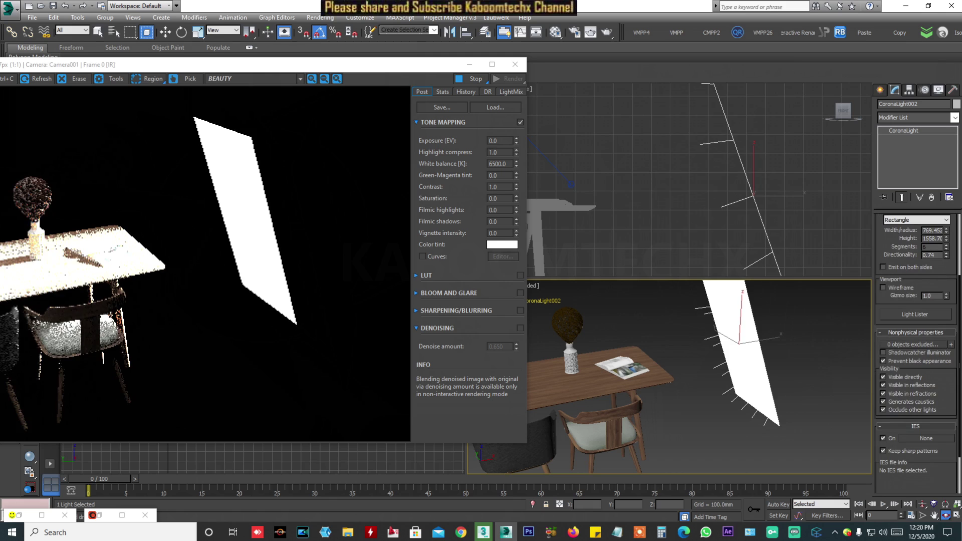
pyautogui.click(900, 289)
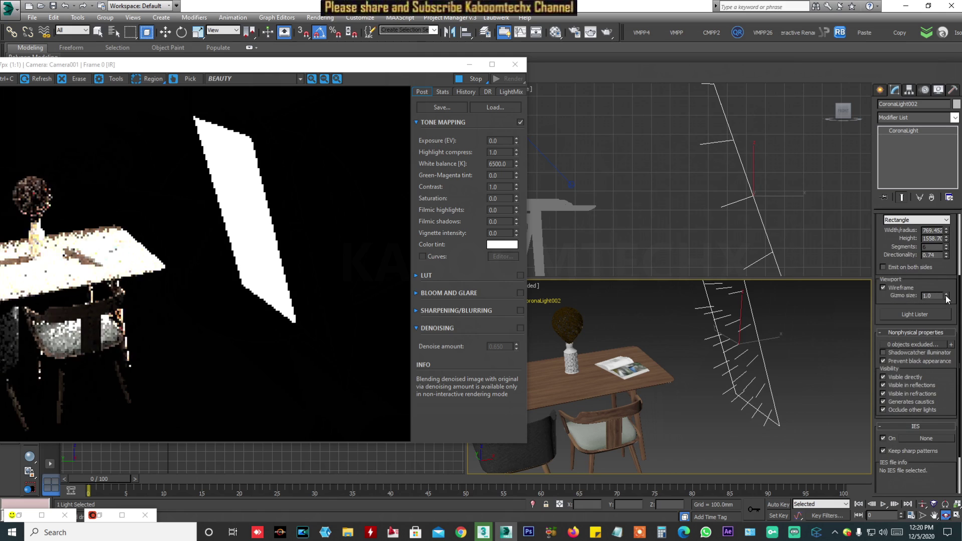
# Try enlarging the side light's gizmo size to about 2.016, and set it back to 1.0.
pyautogui.moveTo(946, 297); pyautogui.dragTo(938, 271)
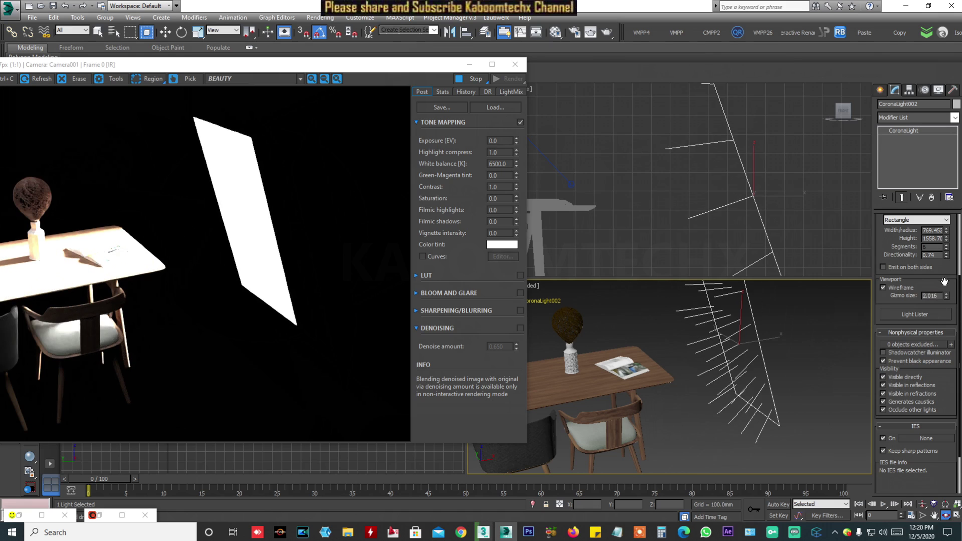
pyautogui.doubleClick(931, 296)
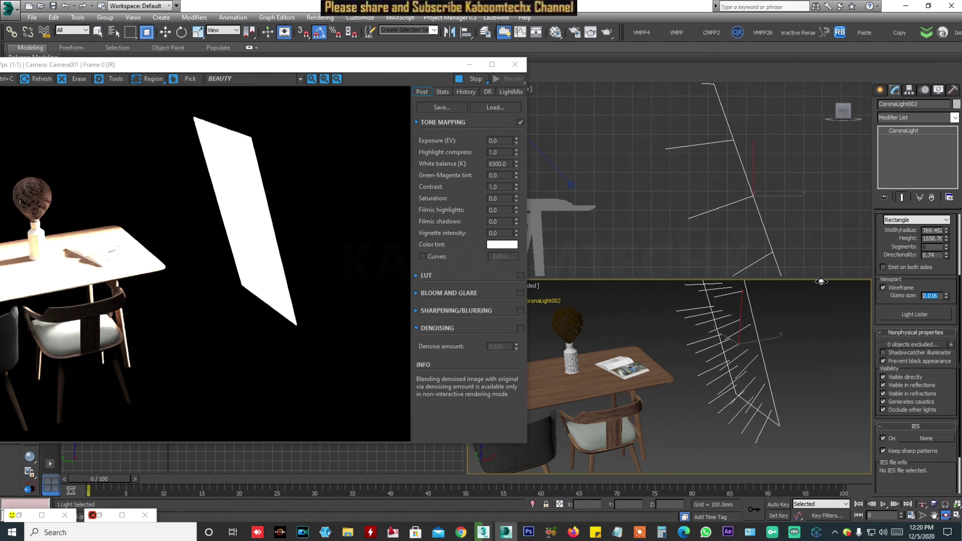
pyautogui.write('1')
pyautogui.press('Return')
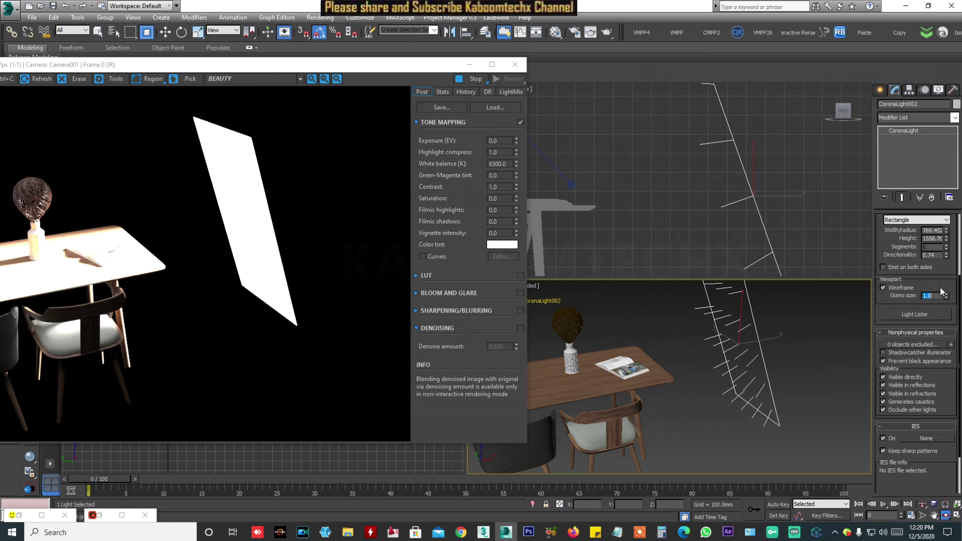
# Open the Light Lister and toggle the lights' selection there, leaving only CoronaLight001 selected.
pyautogui.click(930, 318)
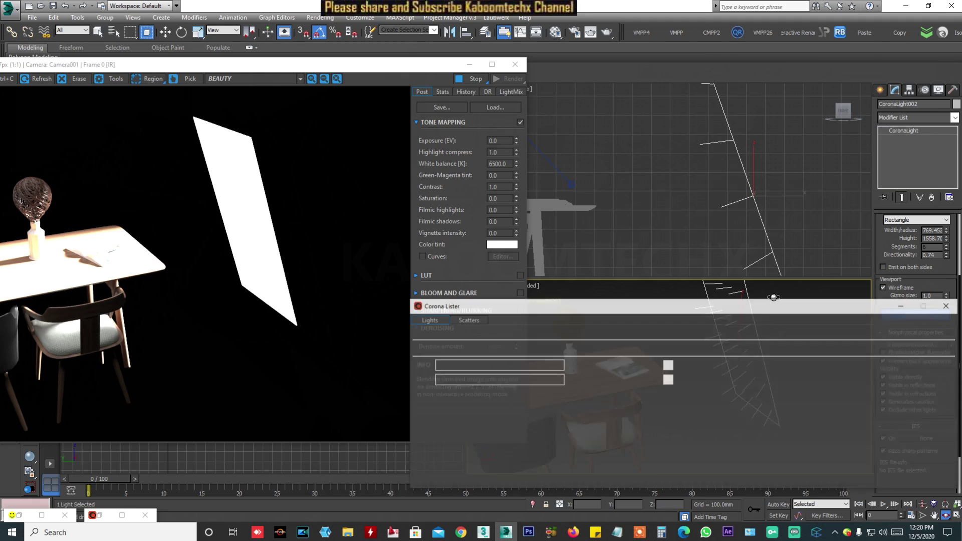
pyautogui.moveTo(702, 309); pyautogui.dragTo(674, 133)
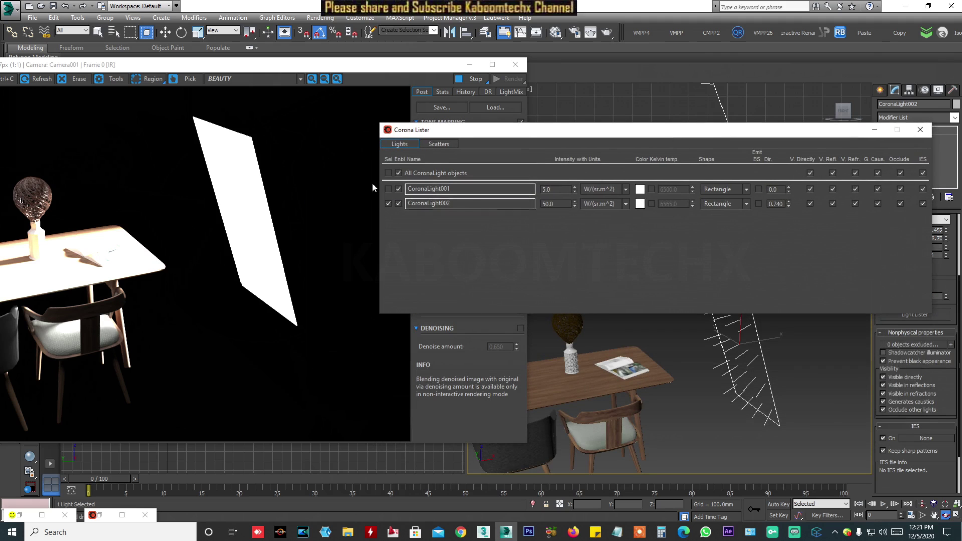
pyautogui.click(388, 189)
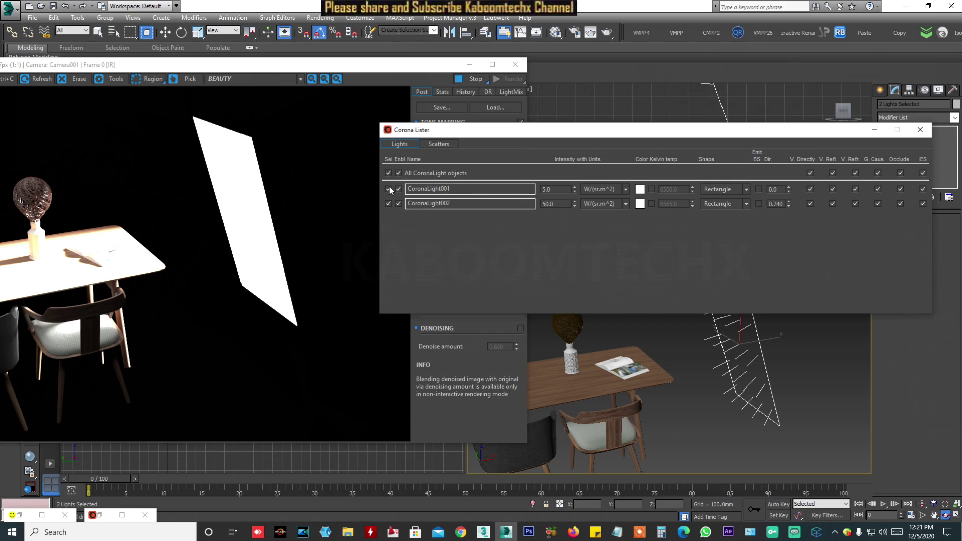
pyautogui.click(387, 190)
pyautogui.click(388, 203)
pyautogui.click(389, 189)
pyautogui.click(389, 203)
pyautogui.click(388, 204)
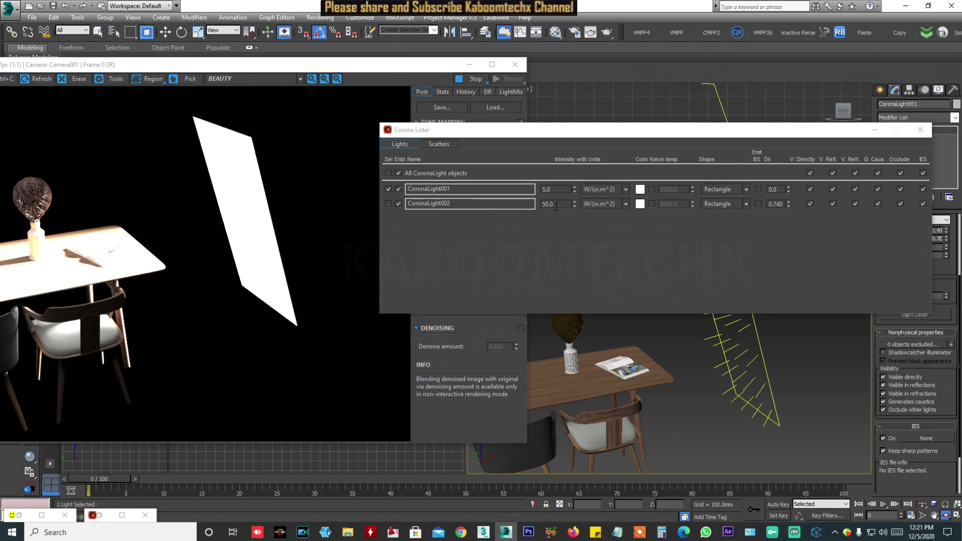
# Set CoronaLight002's intensity to 1 in the Light Lister.
pyautogui.click(498, 210)
pyautogui.click(499, 208)
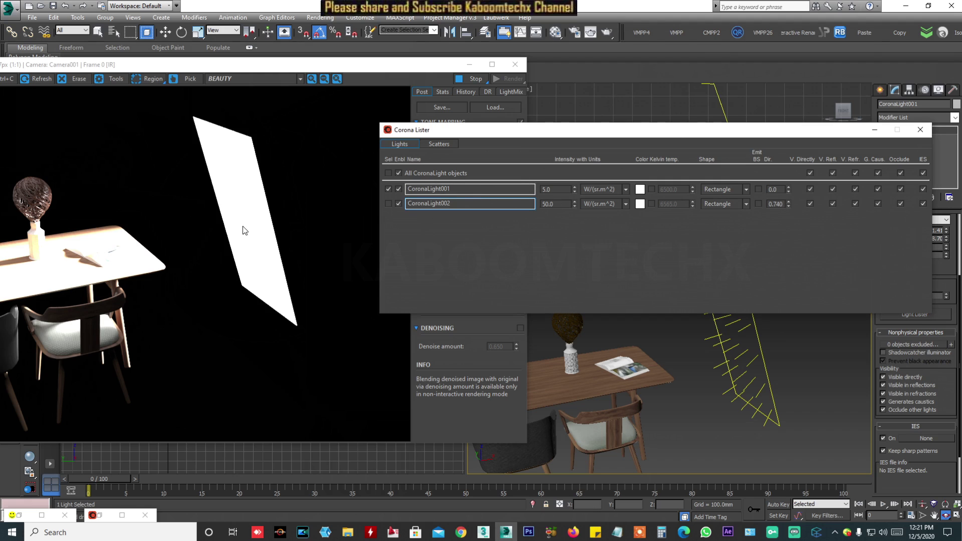
pyautogui.press('Tab')
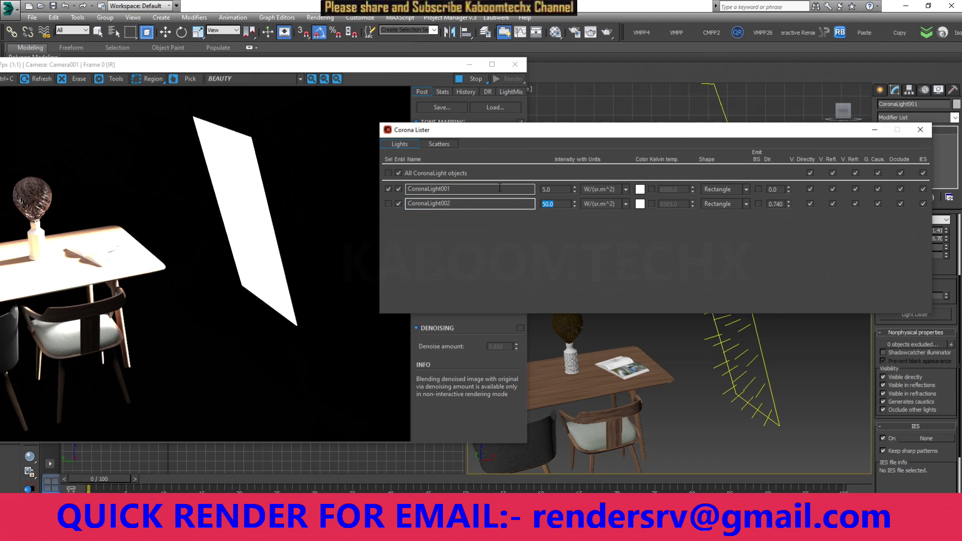
pyautogui.write('1')
pyautogui.press('Return')
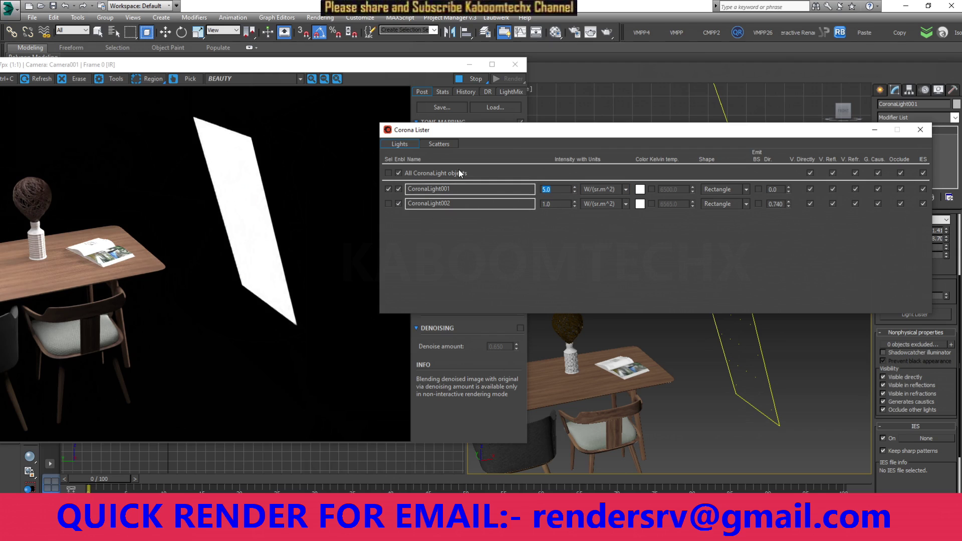
# Try CoronaLight001 at intensity 10 and raise it to 30 in the Light Lister.
pyautogui.write('10')
pyautogui.press('Return')
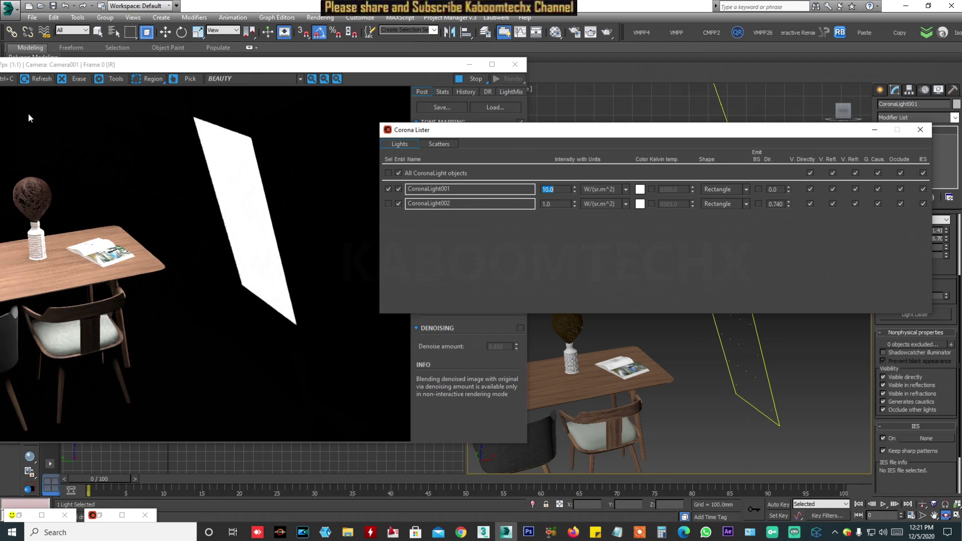
pyautogui.write('30')
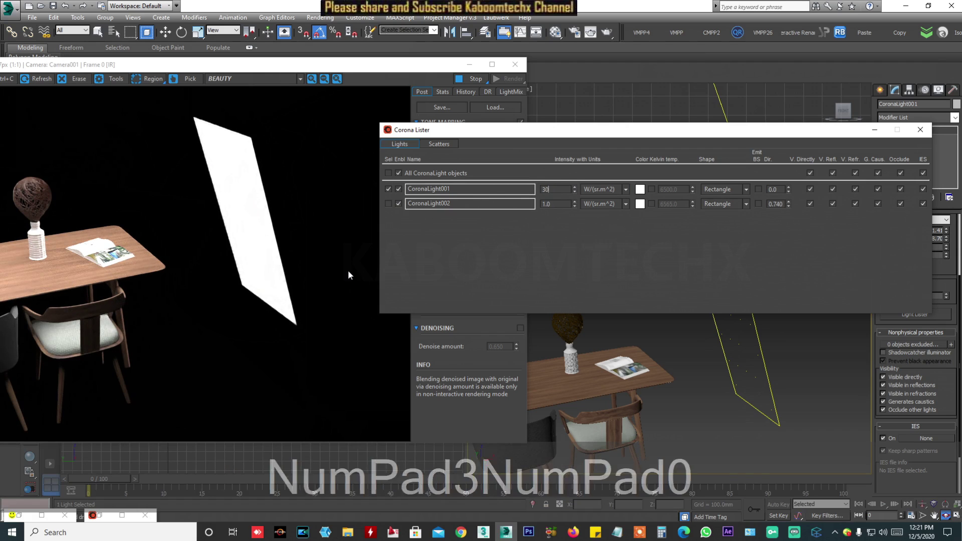
pyautogui.press('Return')
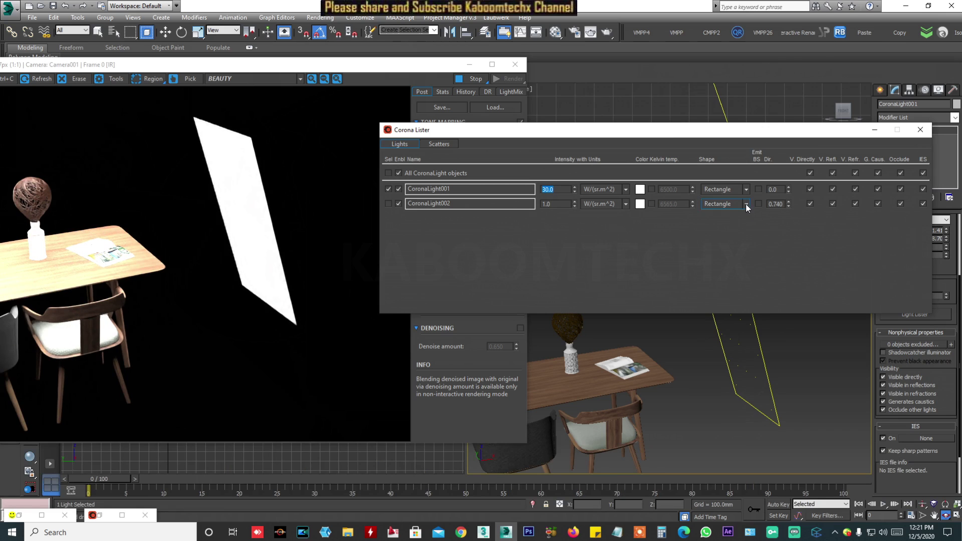
# Change CoronaLight001's color to turquoise, hex 1DDFC1.
pyautogui.click(640, 203)
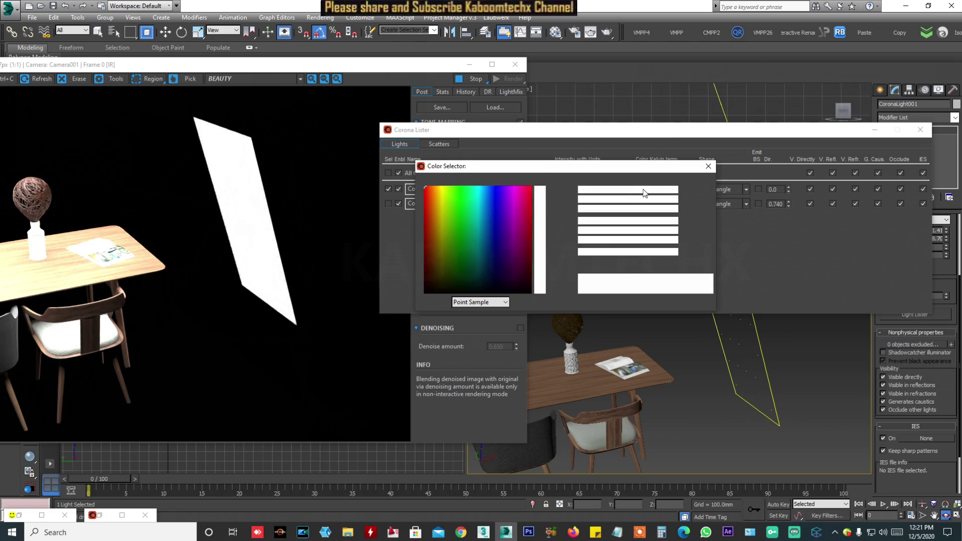
pyautogui.moveTo(539, 206); pyautogui.dragTo(540, 199)
pyautogui.click(507, 192)
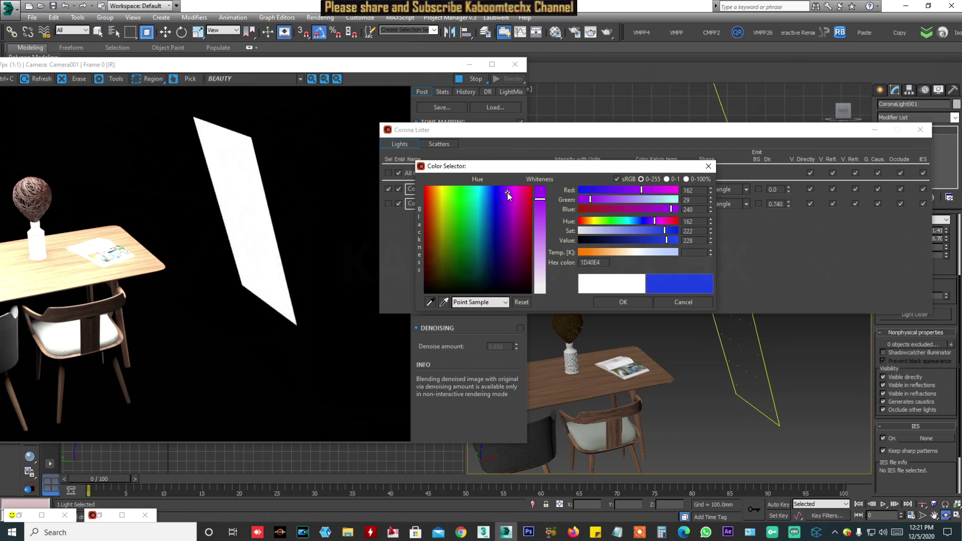
pyautogui.click(475, 200)
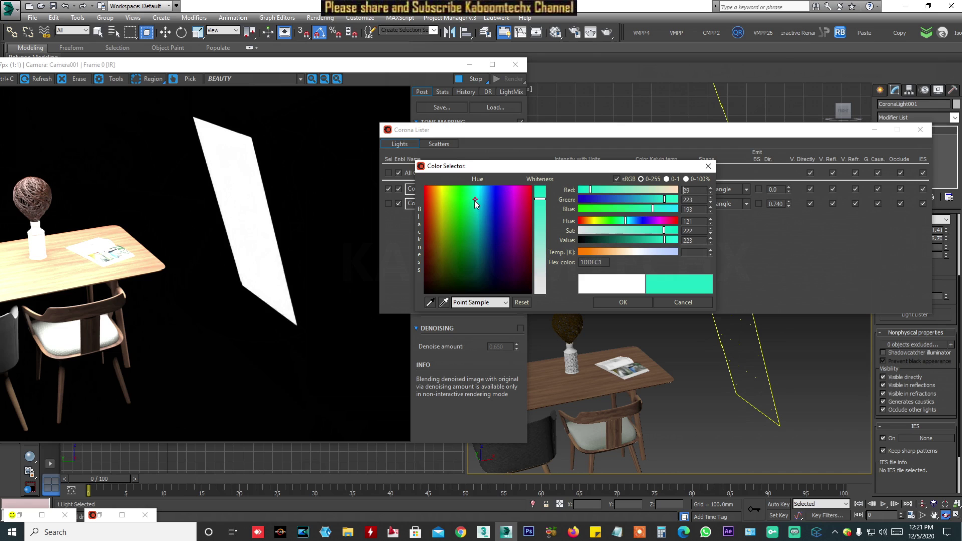
pyautogui.click(623, 302)
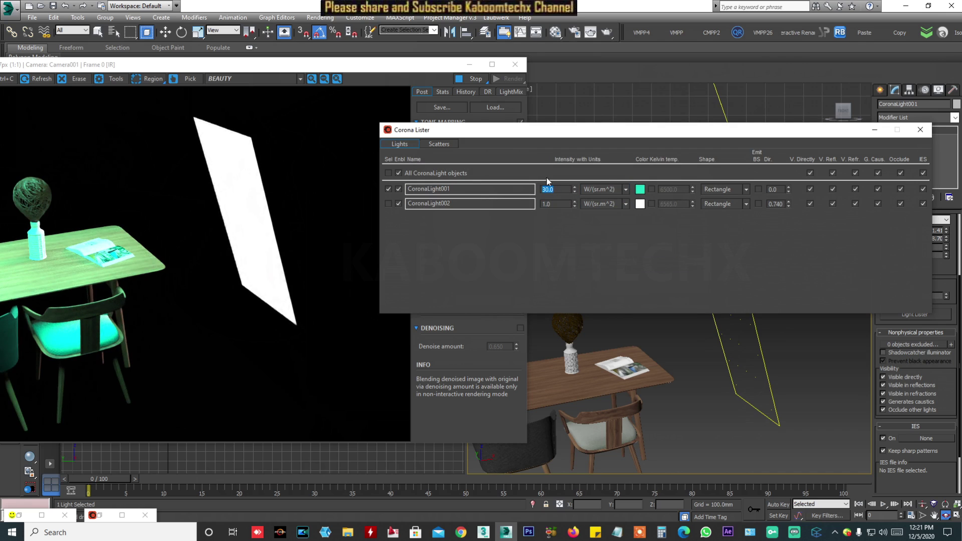
# Change CoronaLight001's color to a warm orange using a color temperature of 3463 K.
pyautogui.click(639, 189)
pyautogui.click(434, 188)
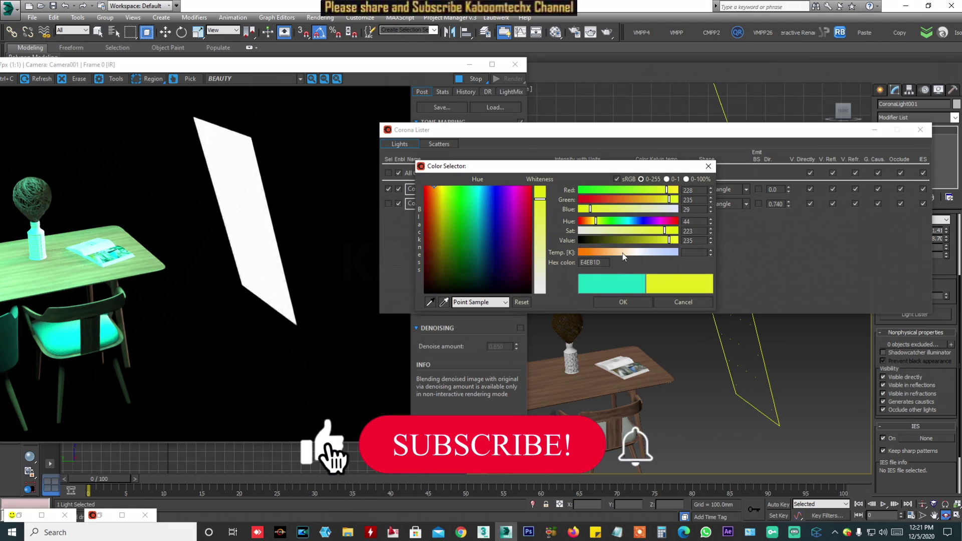
pyautogui.moveTo(623, 254); pyautogui.dragTo(615, 252)
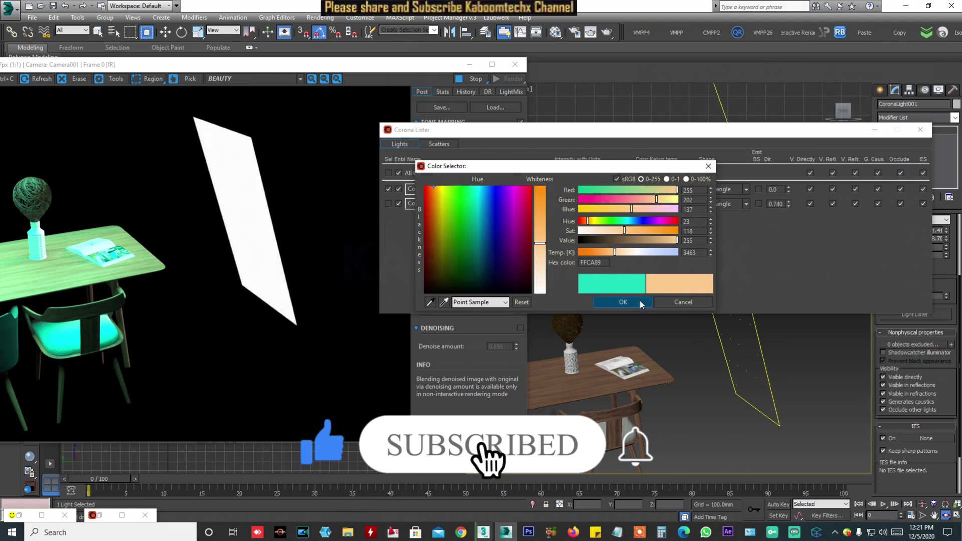
pyautogui.click(623, 302)
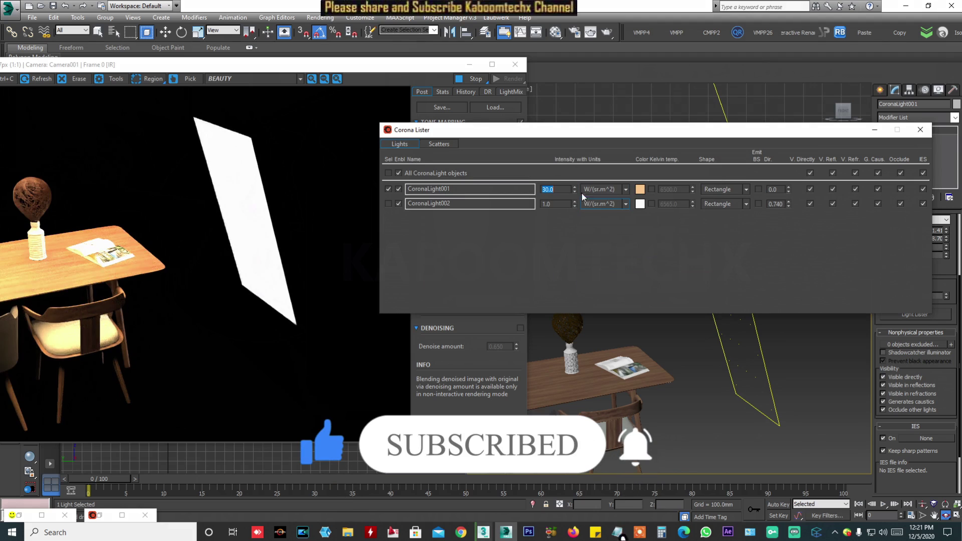
# Try CoronaLight001 at intensity 1, set it to 5, and close the Light Lister.
pyautogui.write('1')
pyautogui.press('Return')
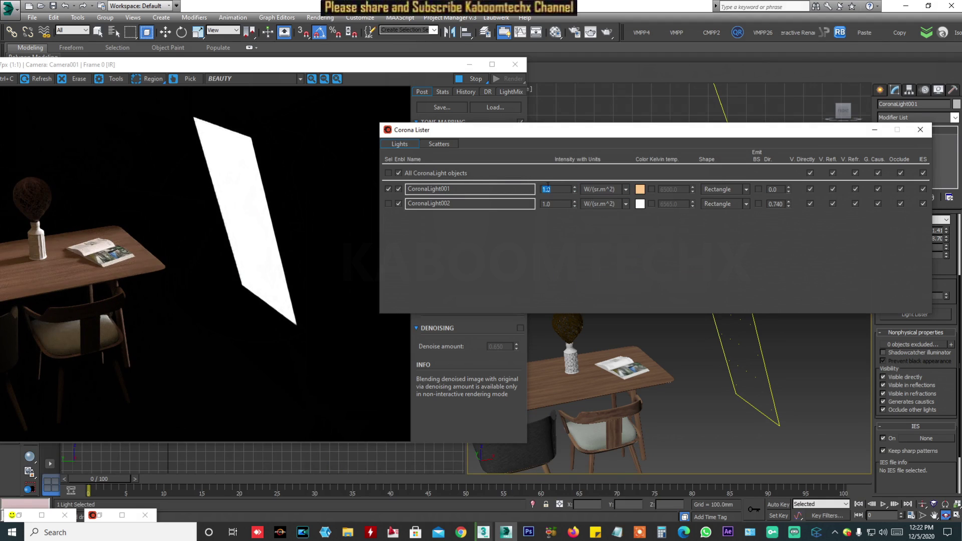
pyautogui.write('5')
pyautogui.press('Return')
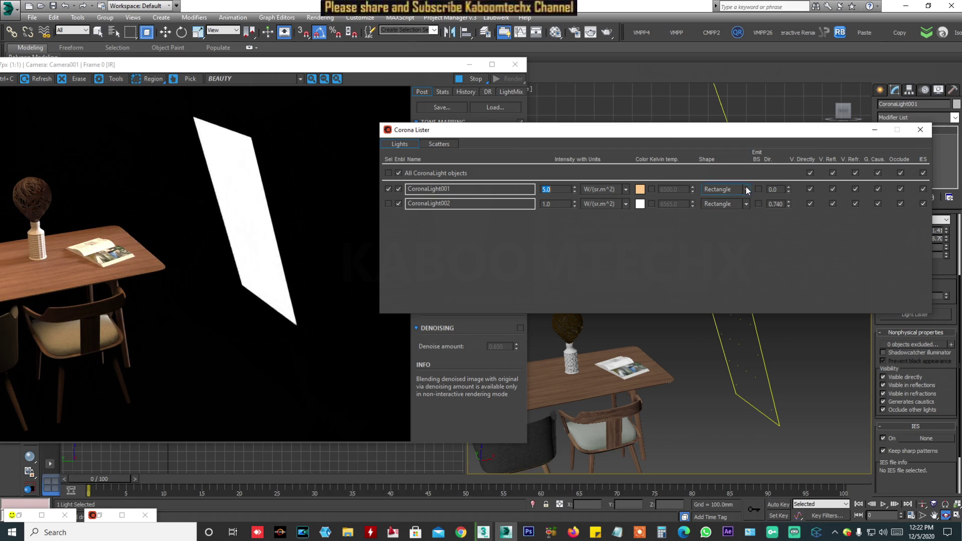
pyautogui.moveTo(807, 133); pyautogui.dragTo(648, 177)
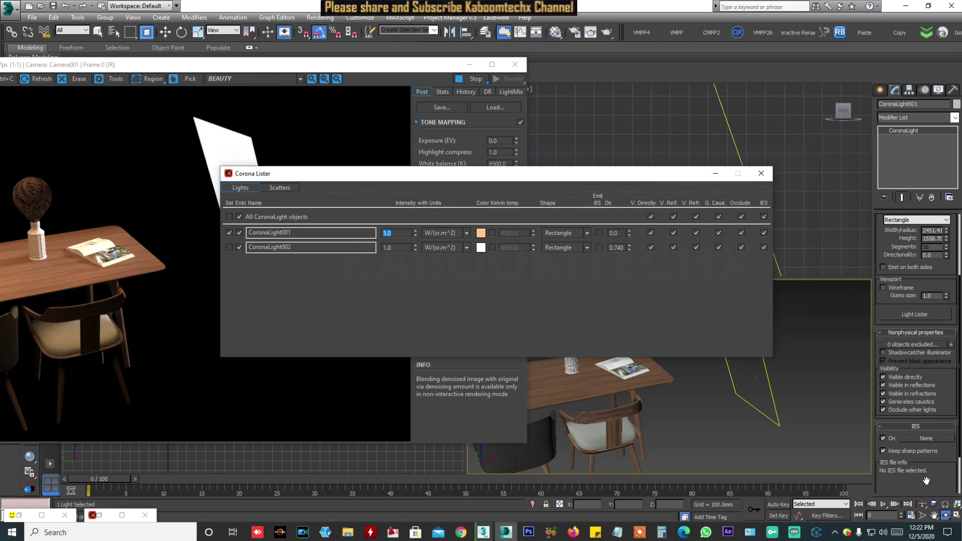
pyautogui.click(760, 174)
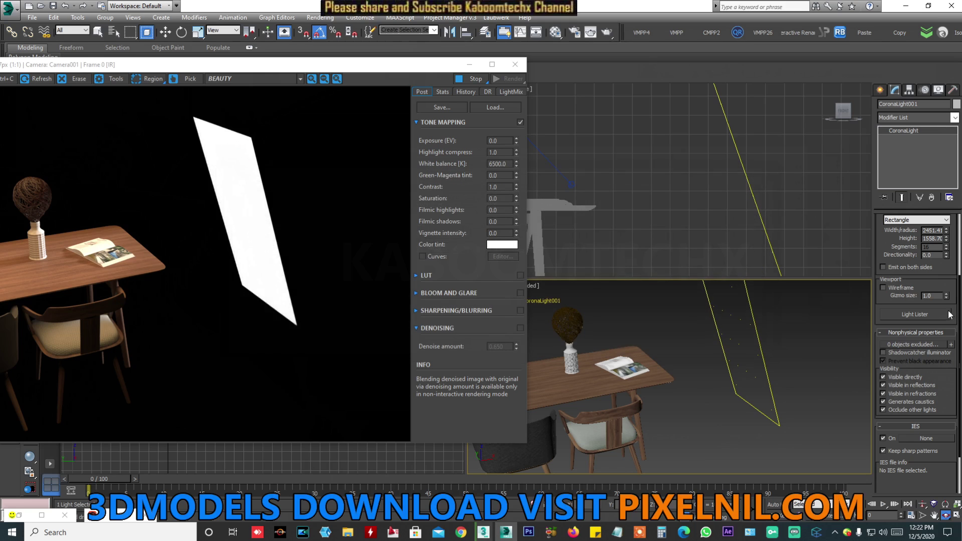
# Activate the Rotate tool and select the vase with the round decoration on the table.
pyautogui.scroll(-2, 922, 261)
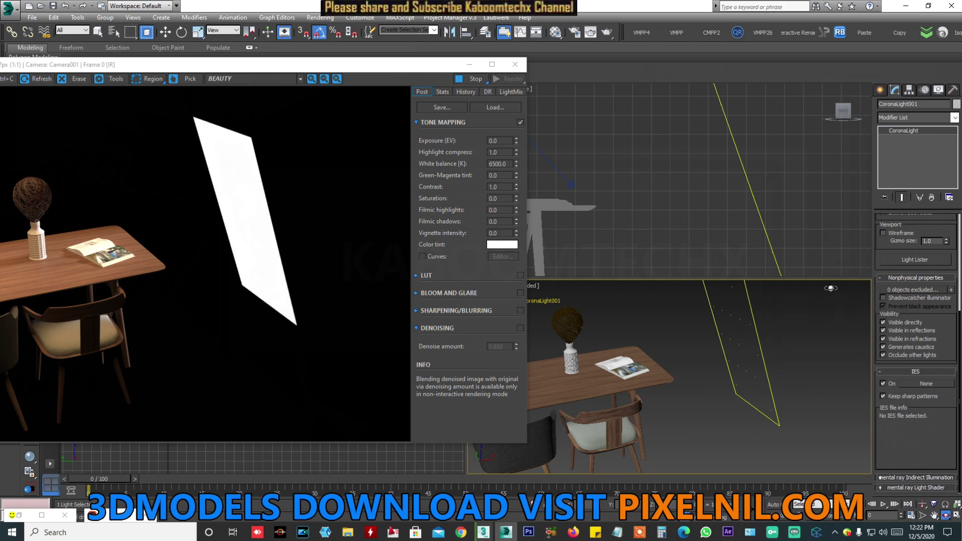
pyautogui.press('e')
pyautogui.click(572, 357)
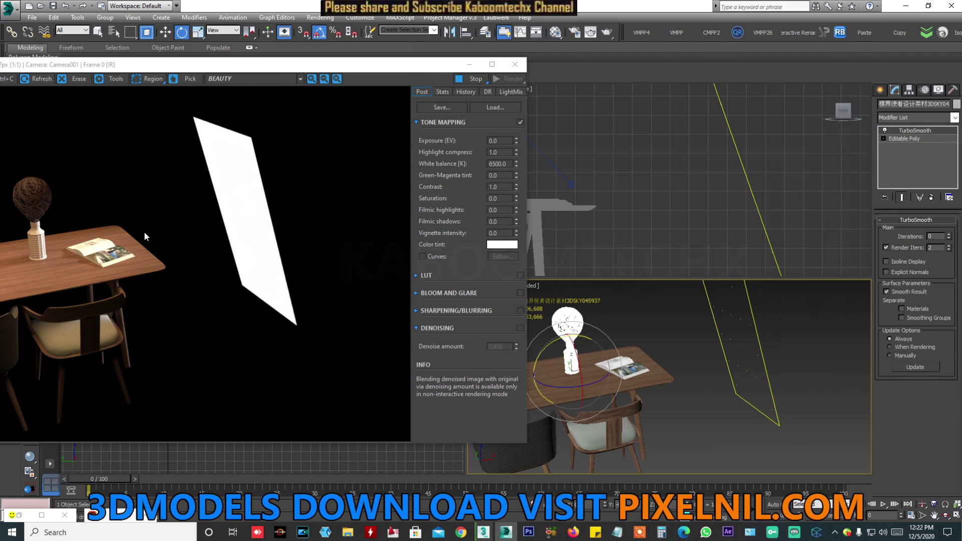
# Select the open book on the table and examine its lighting up close in the interactive render.
pyautogui.click(635, 366)
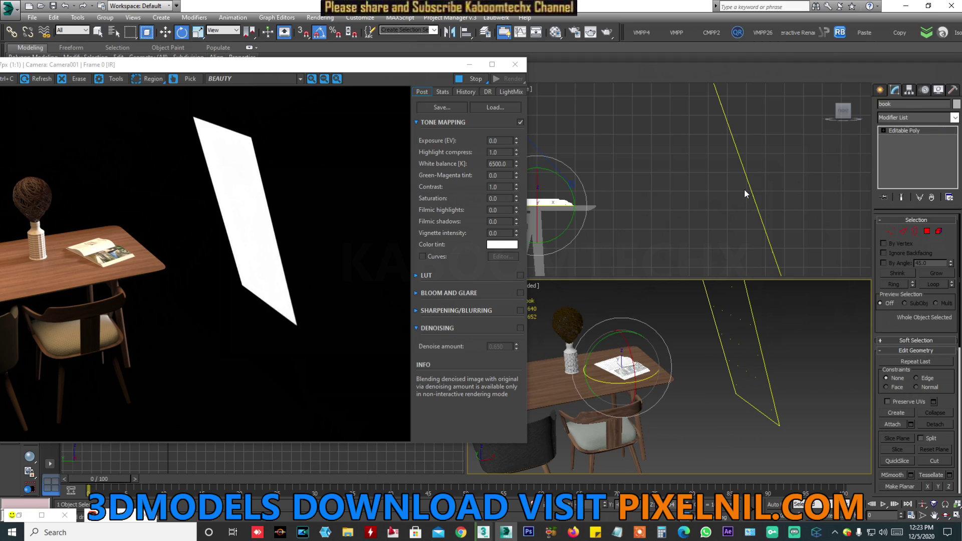
pyautogui.scroll(-5, 670, 122)
pyautogui.moveTo(700, 156); pyautogui.dragTo(788, 241, button='middle')
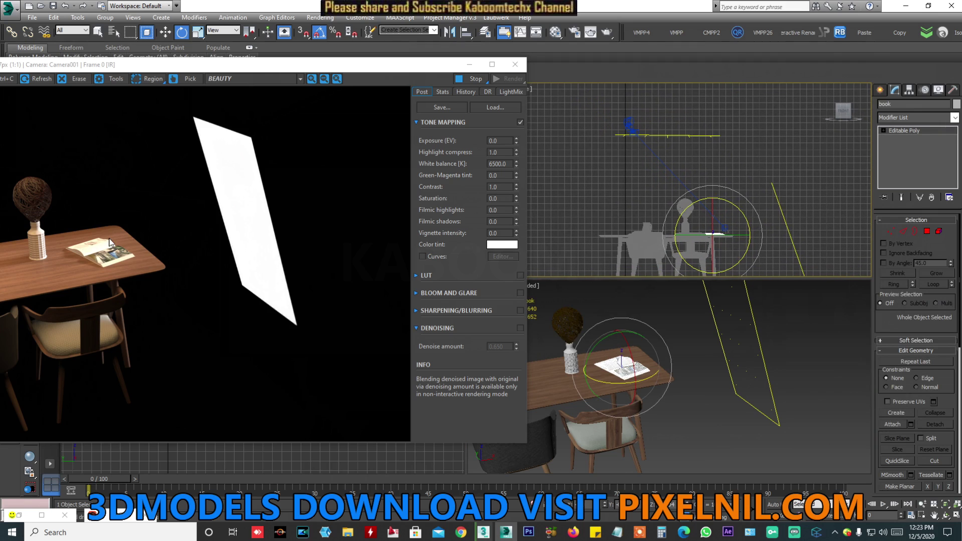
pyautogui.scroll(2, 101, 259)
pyautogui.scroll(1, 100, 259)
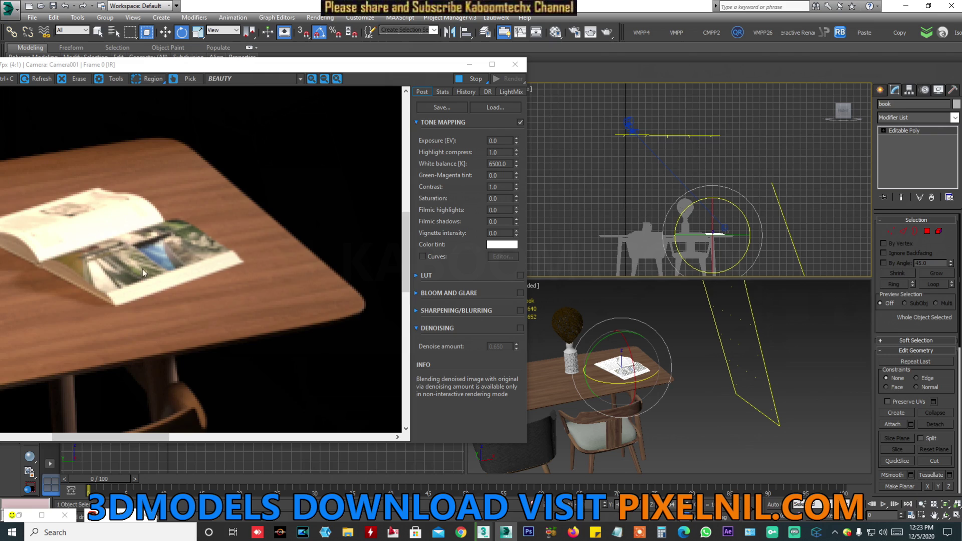
pyautogui.scroll(-1, 143, 269)
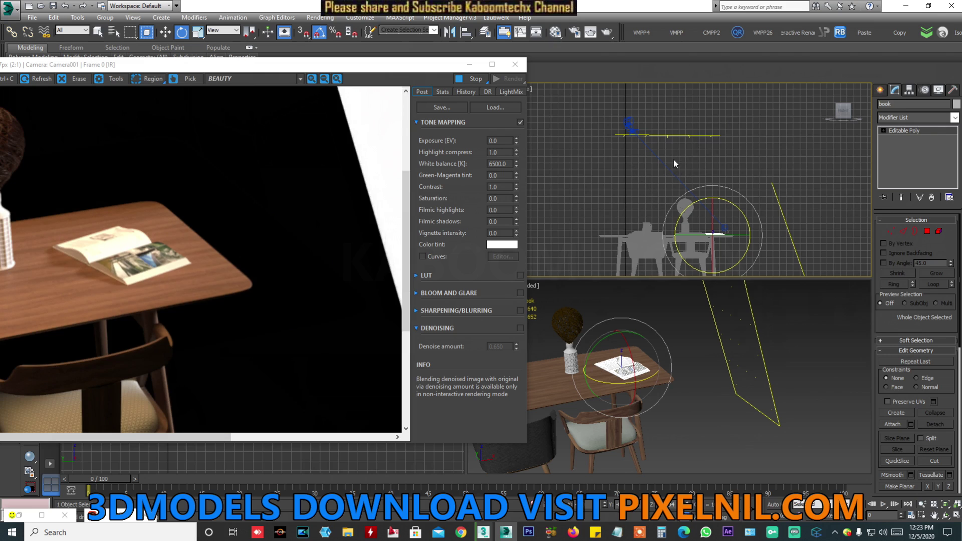
# Exclude the book from CoronaLight001's illumination and bring the book and vase into view in the render.
pyautogui.click(672, 136)
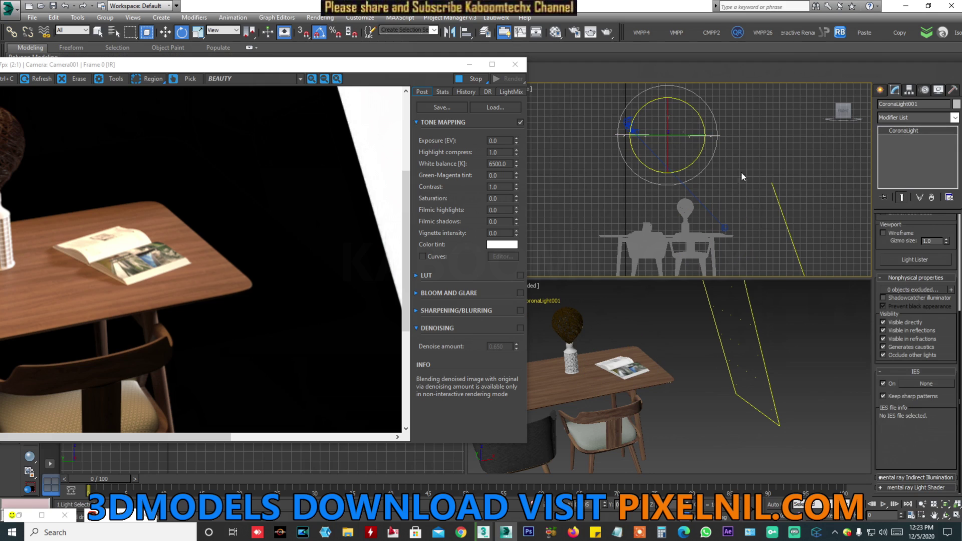
pyautogui.click(897, 290)
pyautogui.click(318, 179)
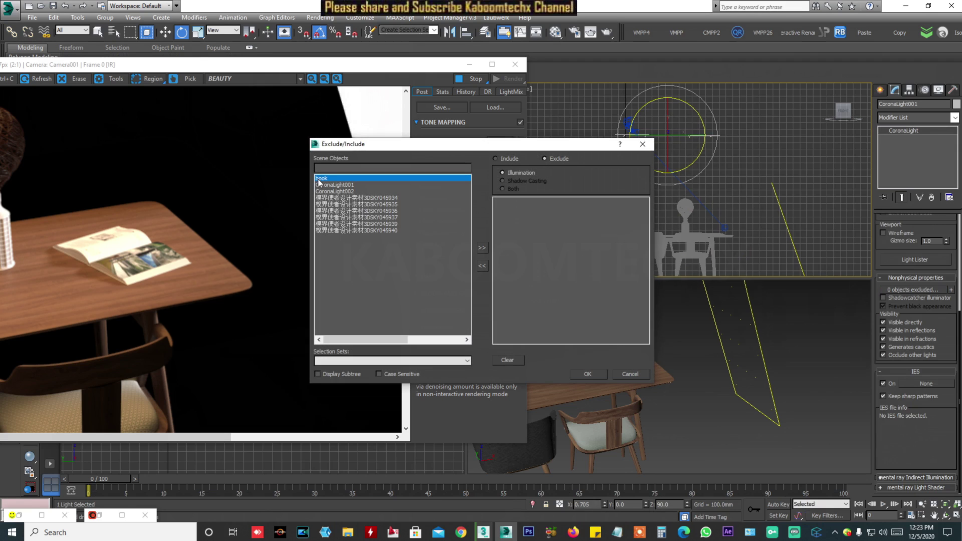
pyautogui.click(482, 248)
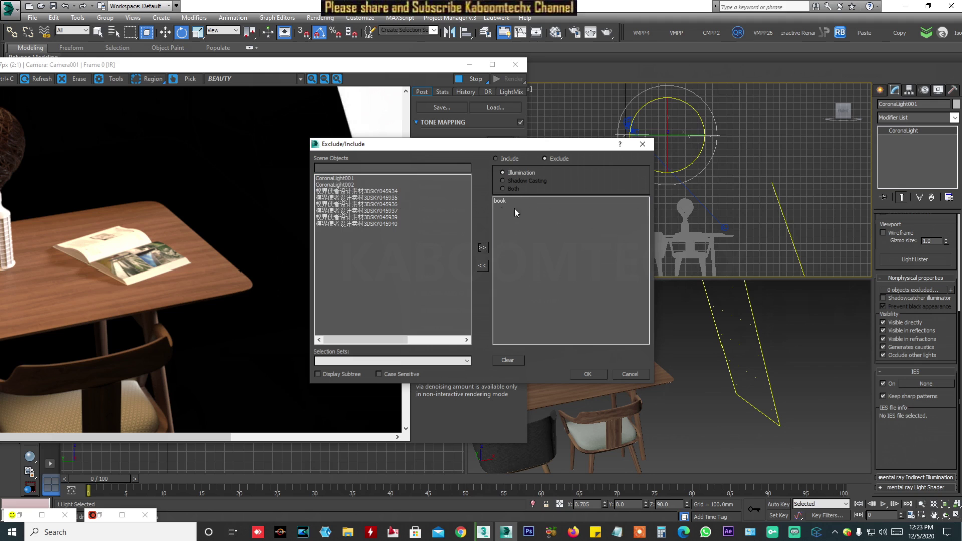
pyautogui.click(599, 374)
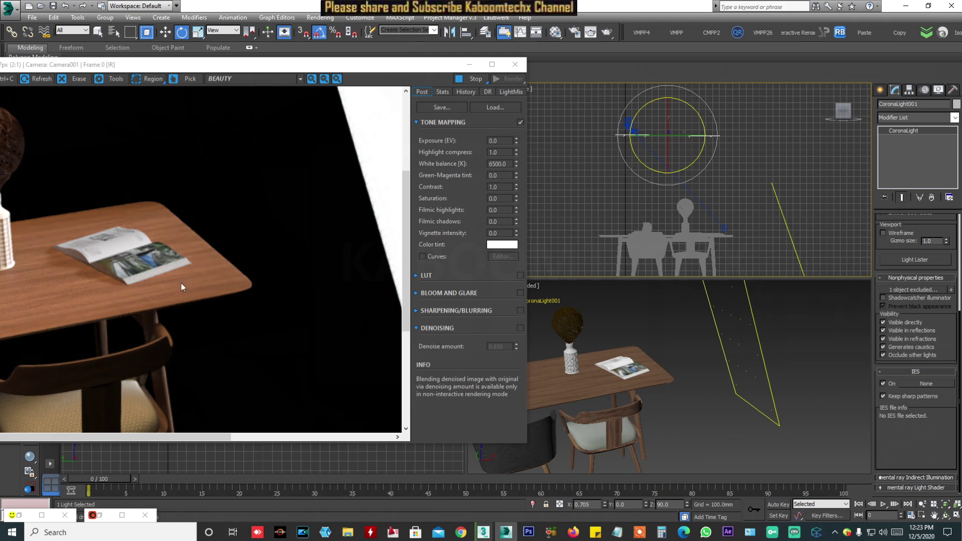
pyautogui.moveTo(182, 284); pyautogui.dragTo(234, 293, button='middle')
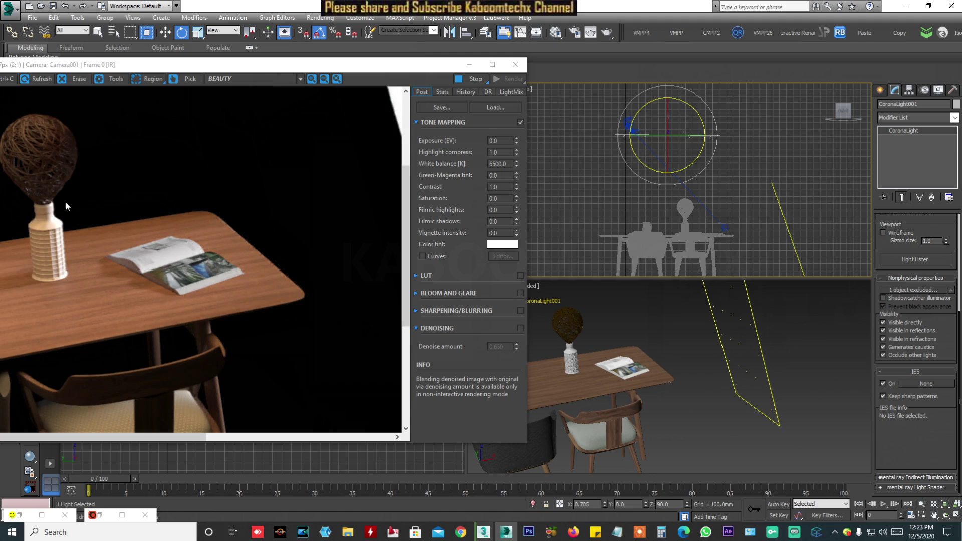
# Try CoronaLight002 with Visible directly turned off, and switch the option back on.
pyautogui.click(618, 384)
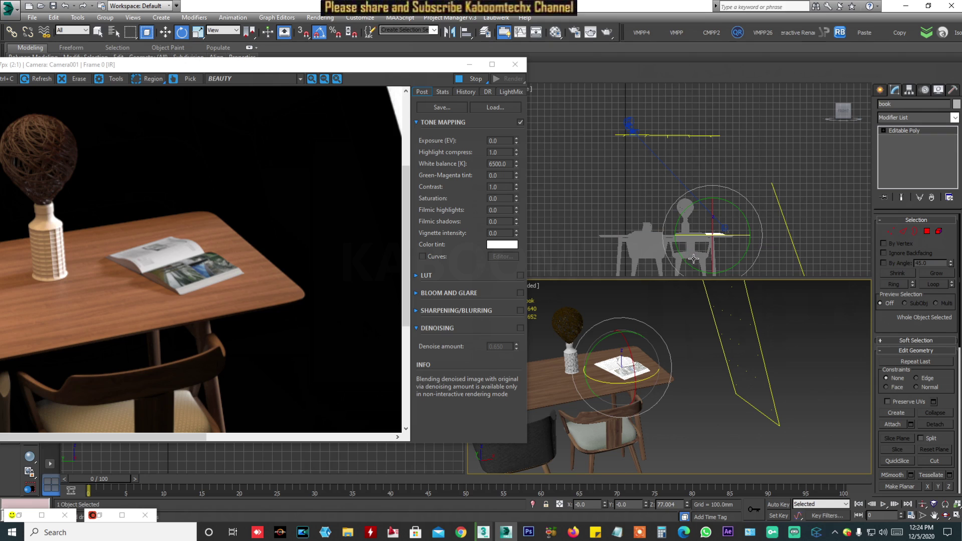
pyautogui.click(792, 241)
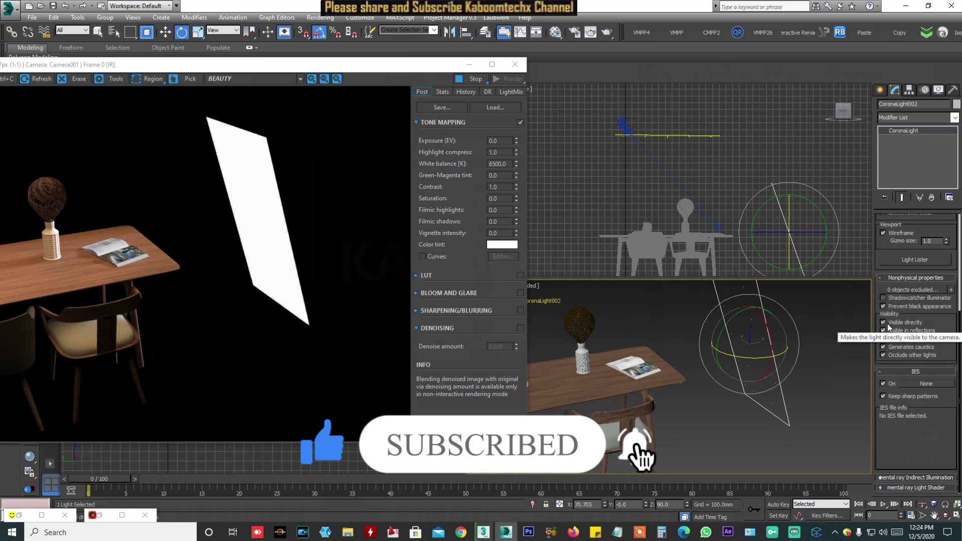
pyautogui.click(885, 321)
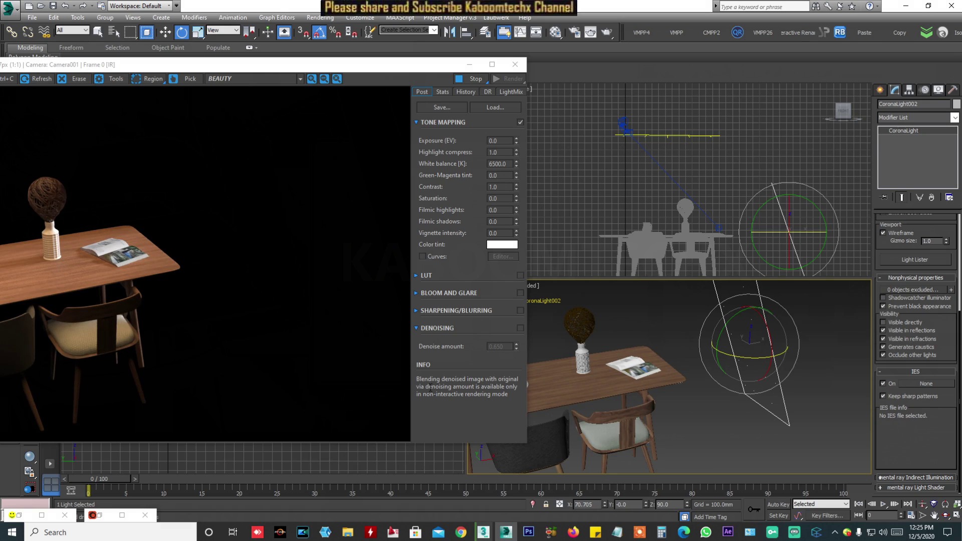
pyautogui.click(893, 322)
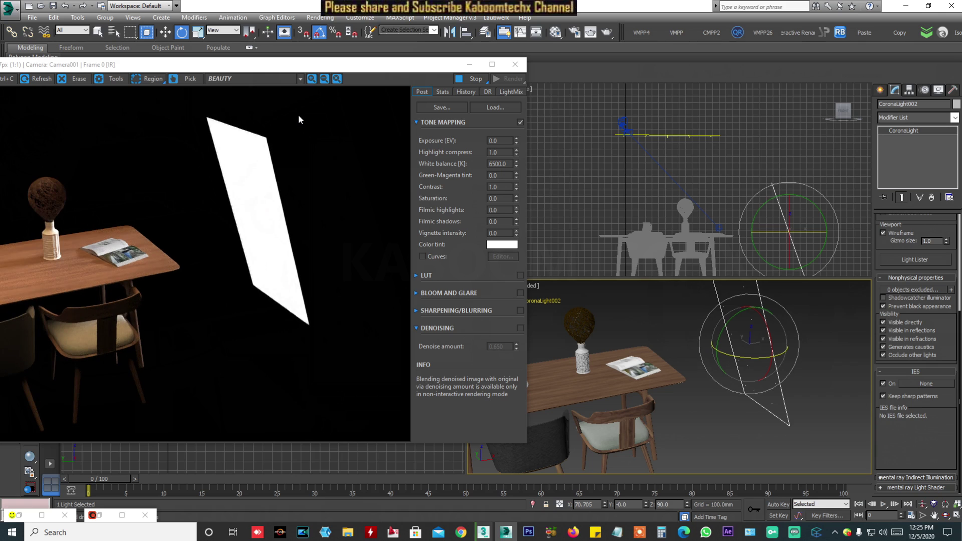
# Select the vase on the table, open the Material Editor, and frame the vase up close to examine reflections on its surface.
pyautogui.click(37, 242)
pyautogui.scroll(2, 38, 243)
pyautogui.moveTo(87, 260); pyautogui.dragTo(226, 236, button='middle')
pyautogui.scroll(-2, 238, 250)
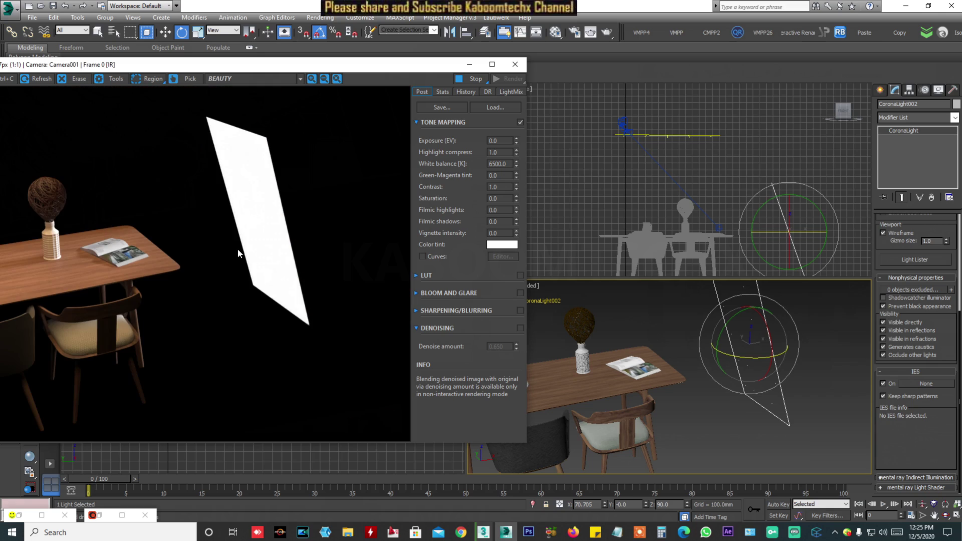
pyautogui.click(532, 385)
pyautogui.press('z')
pyautogui.moveTo(822, 396); pyautogui.dragTo(703, 398, button='middle')
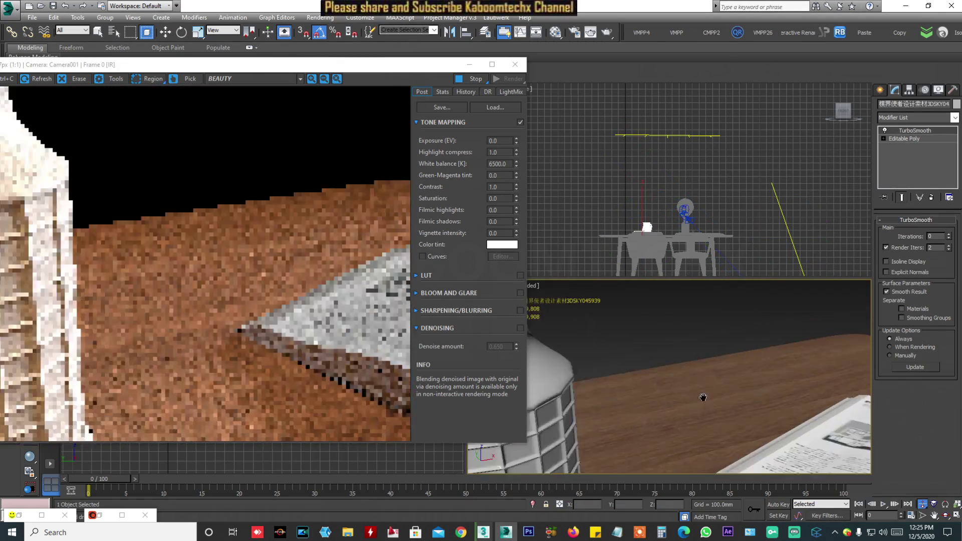
pyautogui.press('m')
pyautogui.press('e')
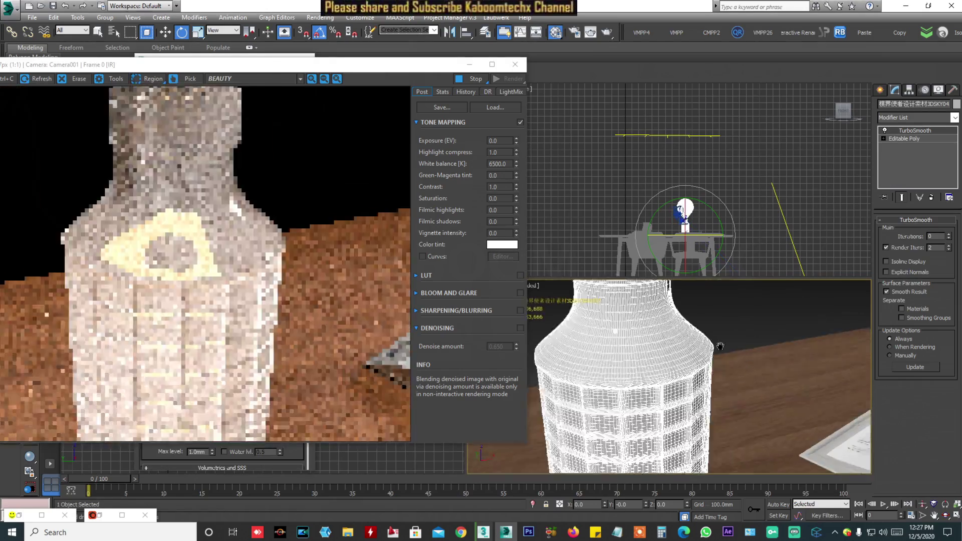
pyautogui.keyDown('alt'); pyautogui.moveTo(685, 346); pyautogui.dragTo(668, 373, button='middle'); pyautogui.keyUp('alt')
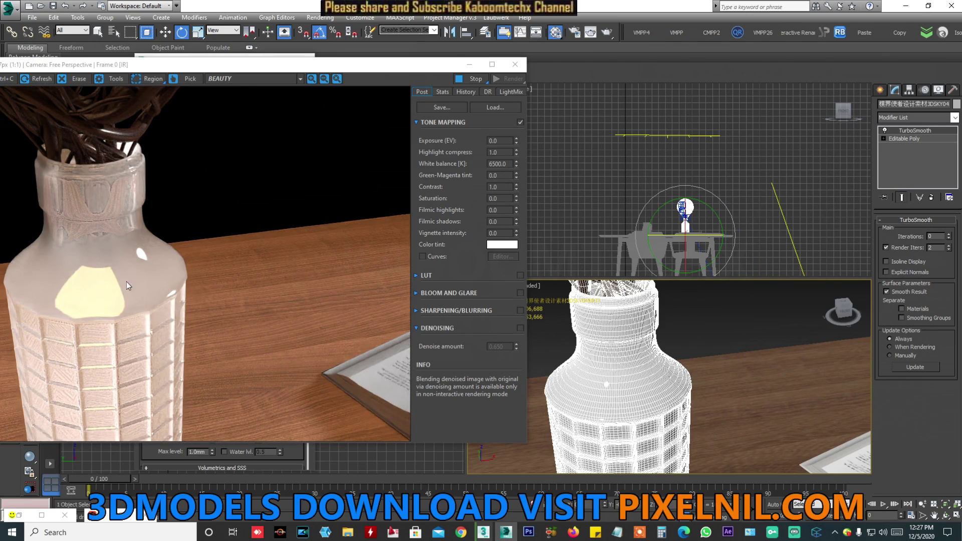
# Try CoronaLight001 without direct visibility, restore it, and make the light invisible in reflections but visible in refractions.
pyautogui.click(660, 135)
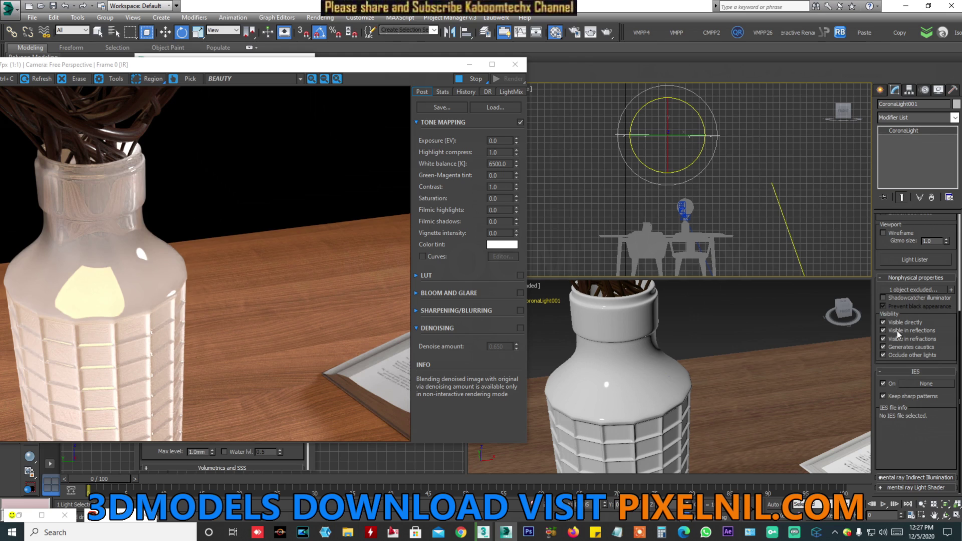
pyautogui.click(884, 322)
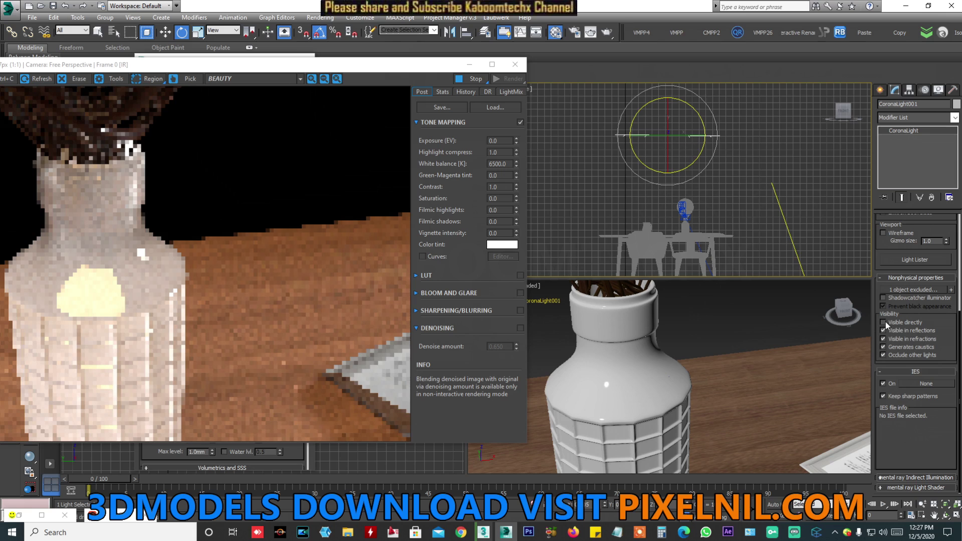
pyautogui.click(884, 322)
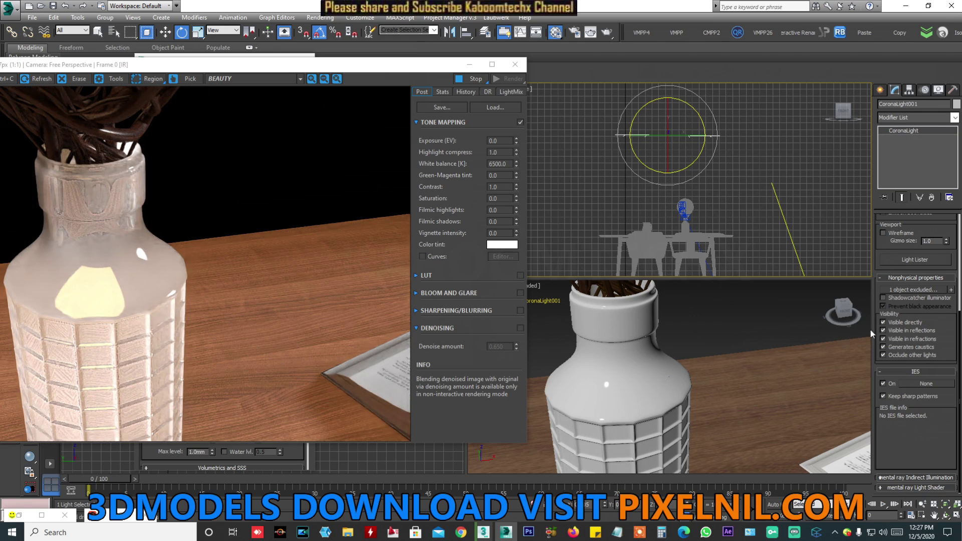
pyautogui.click(896, 331)
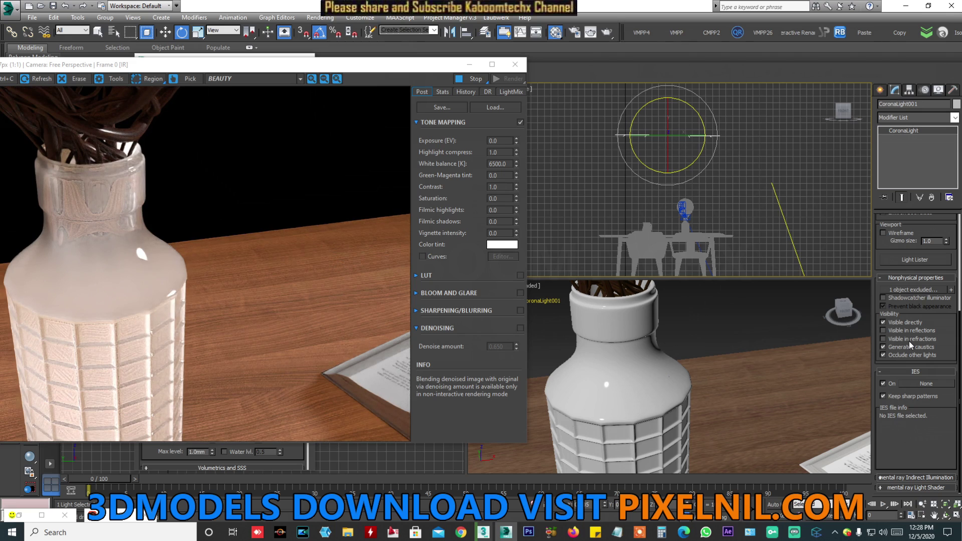
pyautogui.click(909, 341)
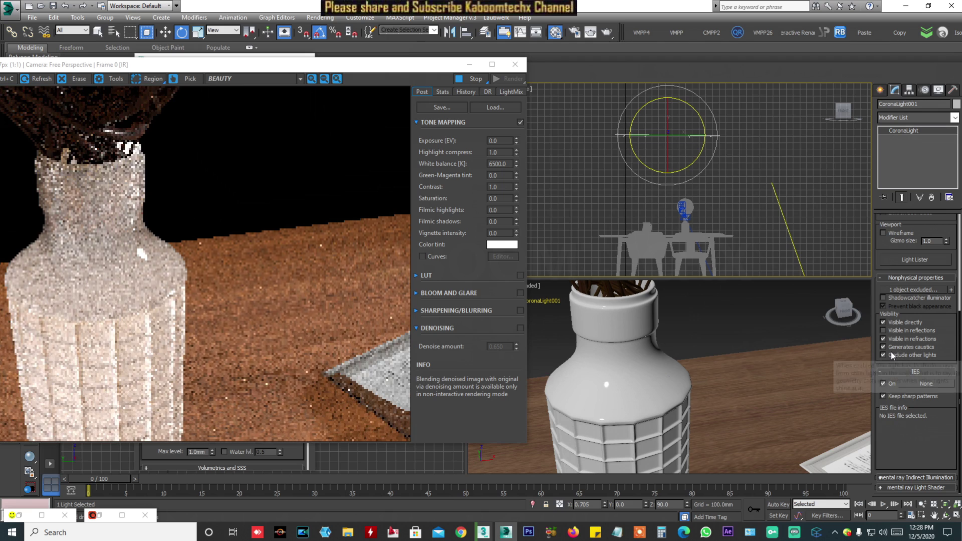
# Try CoronaLight001 with Generates caustics turned off, and switch the option back on.
pyautogui.click(883, 347)
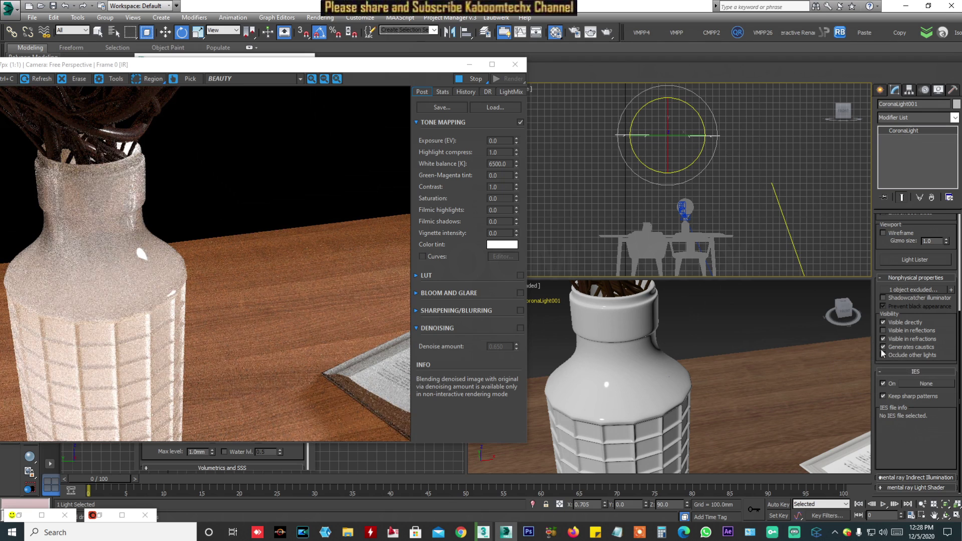
pyautogui.click(885, 347)
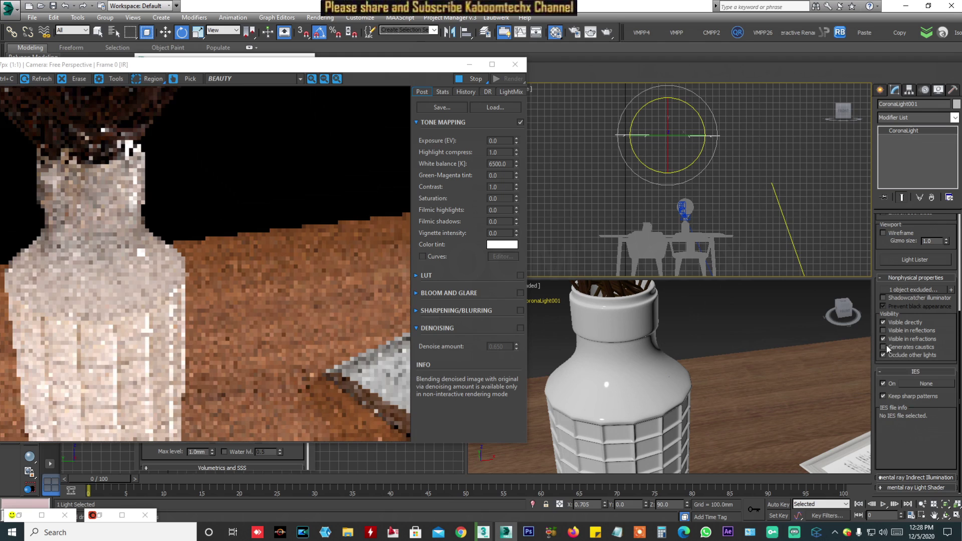
pyautogui.click(884, 347)
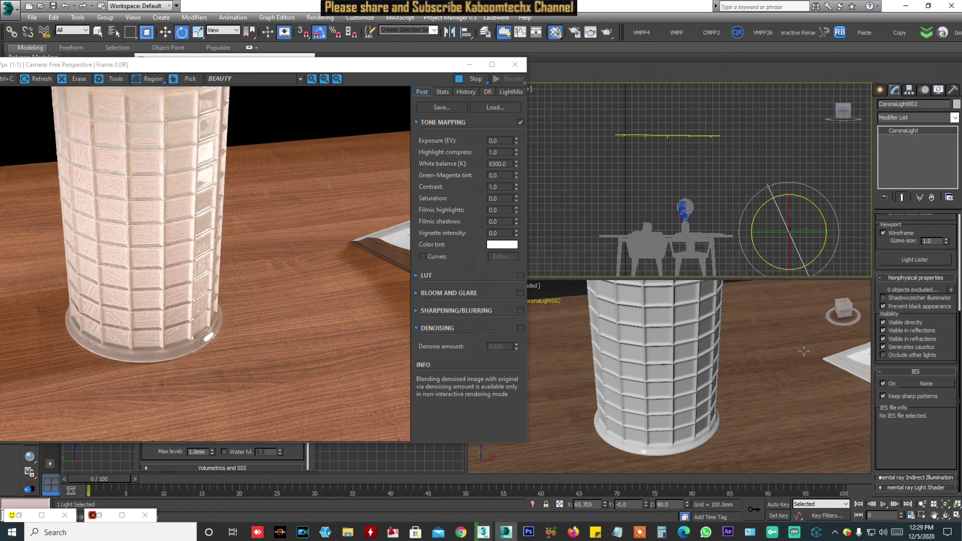
# Turn Occlude other lights back on for CoronaLight002 and check the parameters of both lights.
pyautogui.click(888, 356)
pyautogui.moveTo(938, 230); pyautogui.dragTo(936, 263)
pyautogui.click(709, 136)
pyautogui.click(784, 220)
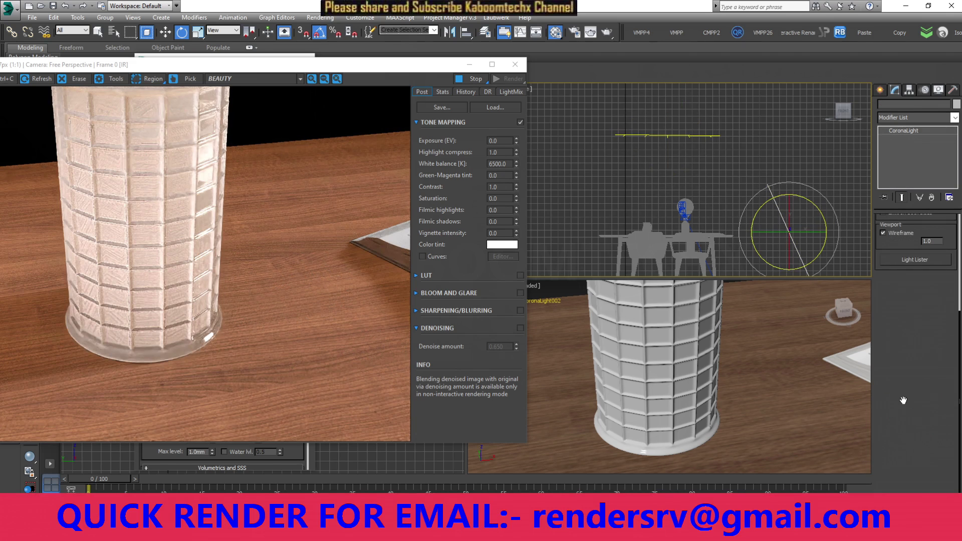
pyautogui.click(666, 135)
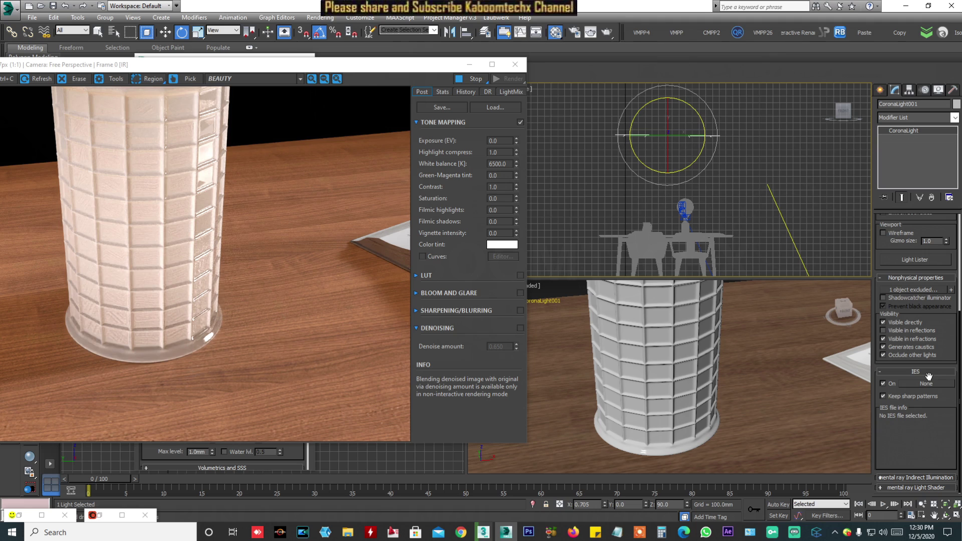
# Create a standard primitive box about 2278 by 2278 mm and 224 mm thick behind the table in the Front view.
pyautogui.click(879, 89)
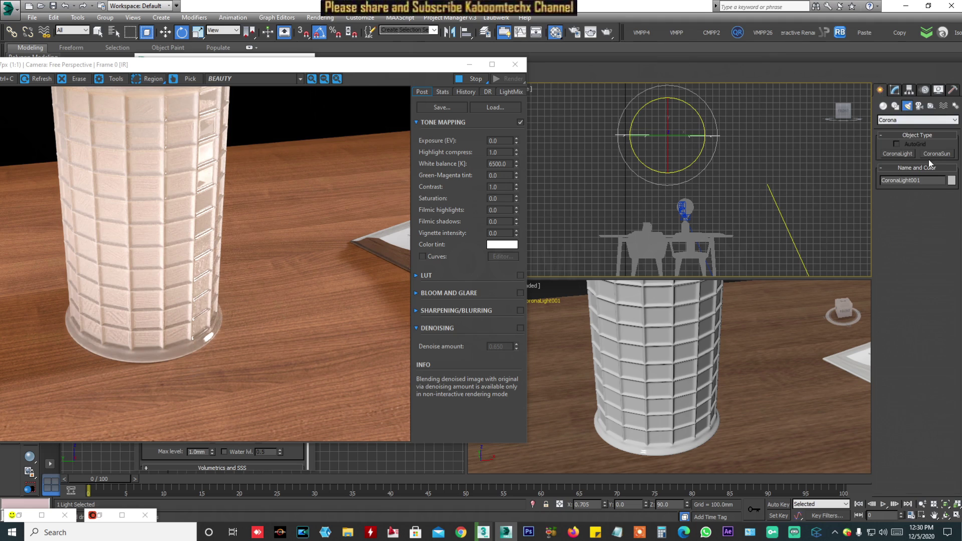
pyautogui.click(883, 105)
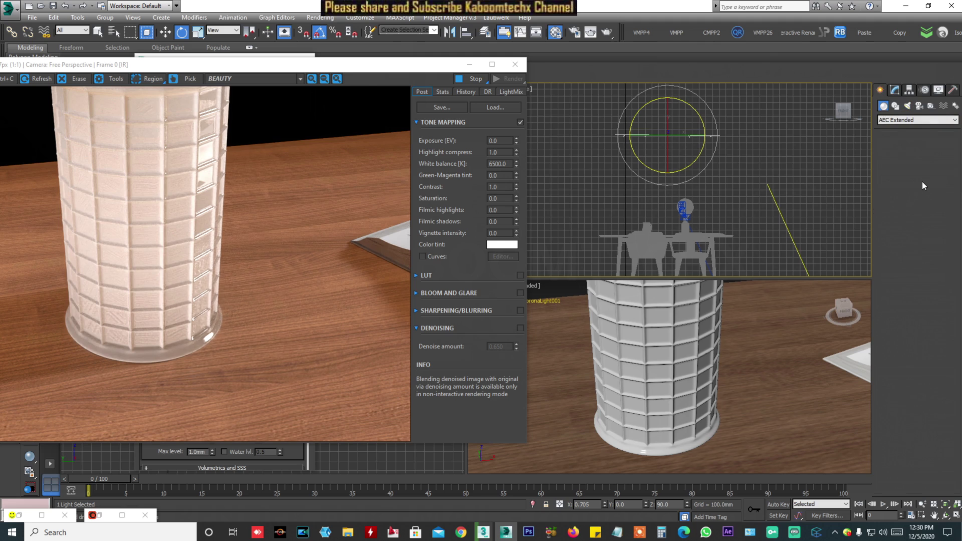
pyautogui.click(902, 120)
pyautogui.click(897, 127)
pyautogui.click(902, 154)
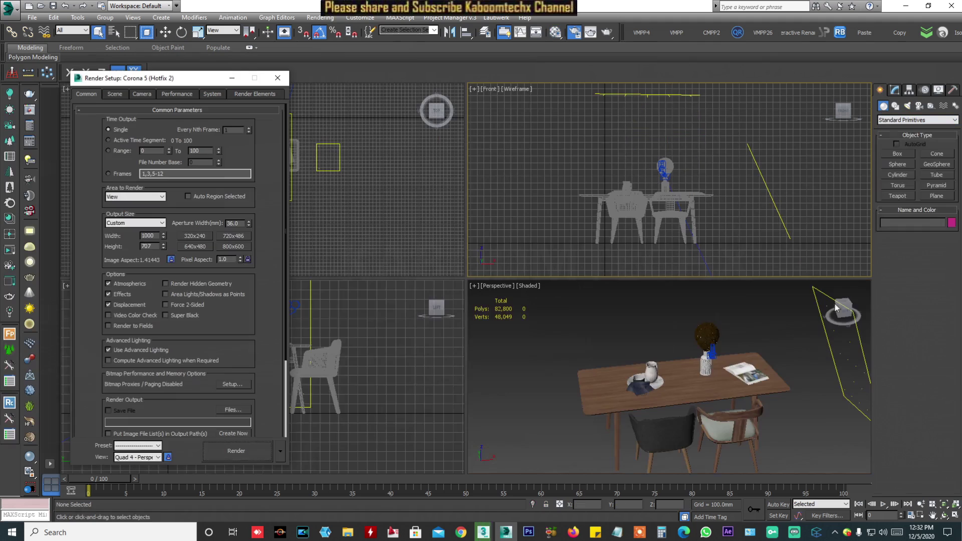
pyautogui.moveTo(630, 156); pyautogui.dragTo(726, 243)
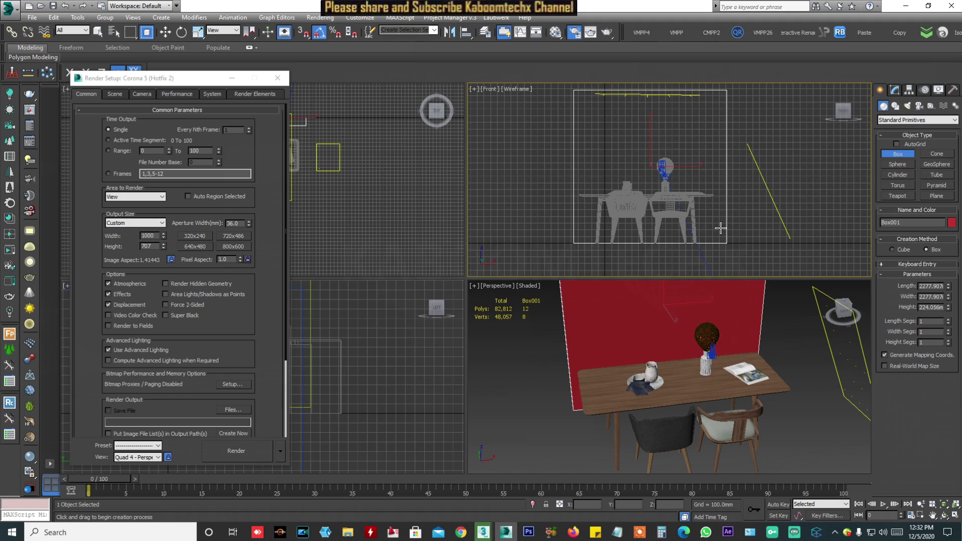
pyautogui.click(720, 228)
pyautogui.rightClick(720, 229)
# Load AP X171 Samudra-I from the Asian Paints Colours of India library and assign it to the wall box.
pyautogui.moveTo(697, 380); pyautogui.dragTo(724, 388, button='middle')
pyautogui.scroll(4, 731, 361)
pyautogui.press('m')
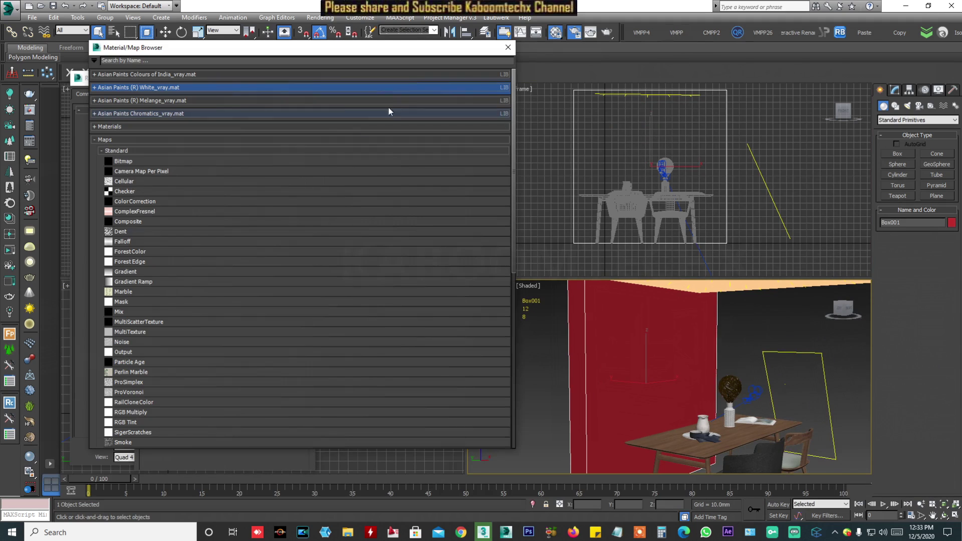
pyautogui.click(182, 74)
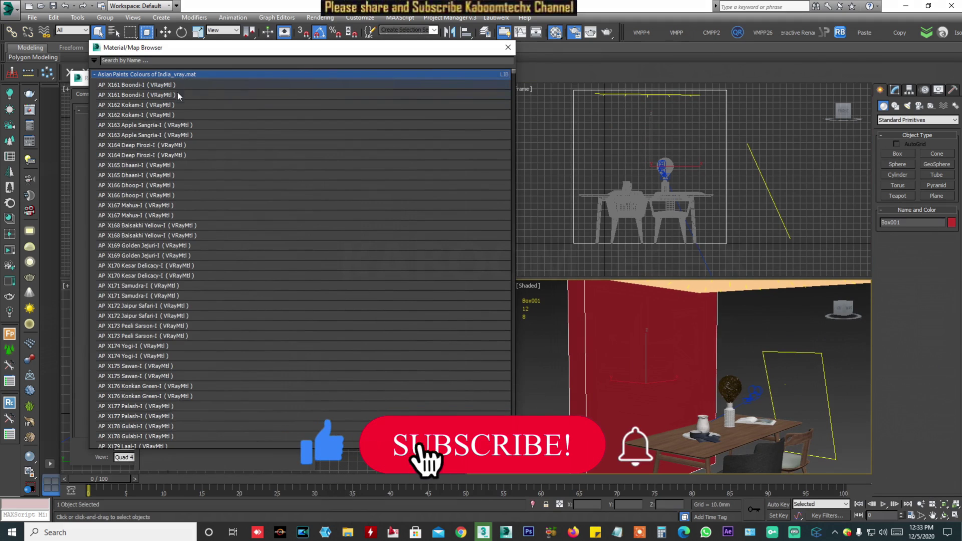
pyautogui.scroll(-10, 158, 288)
pyautogui.scroll(-4, 160, 296)
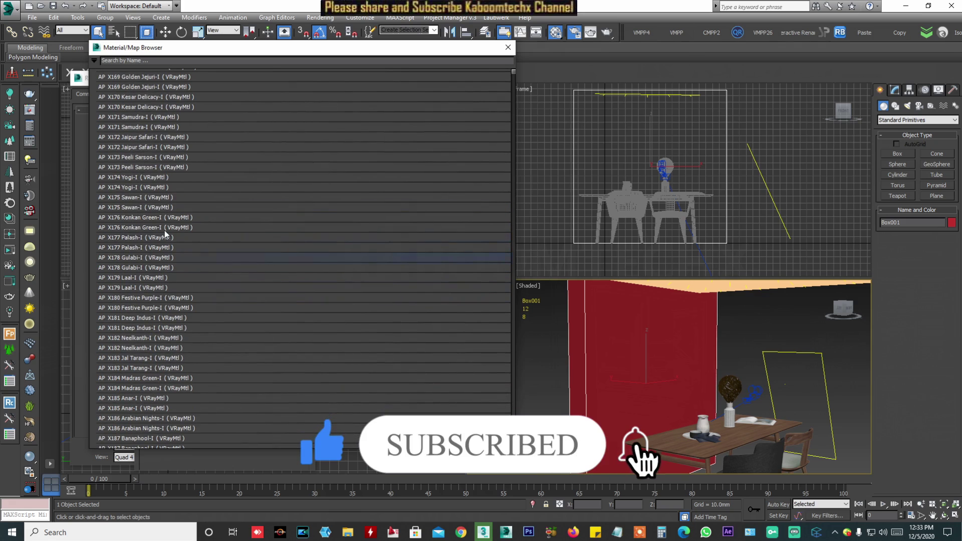
pyautogui.scroll(1, 153, 173)
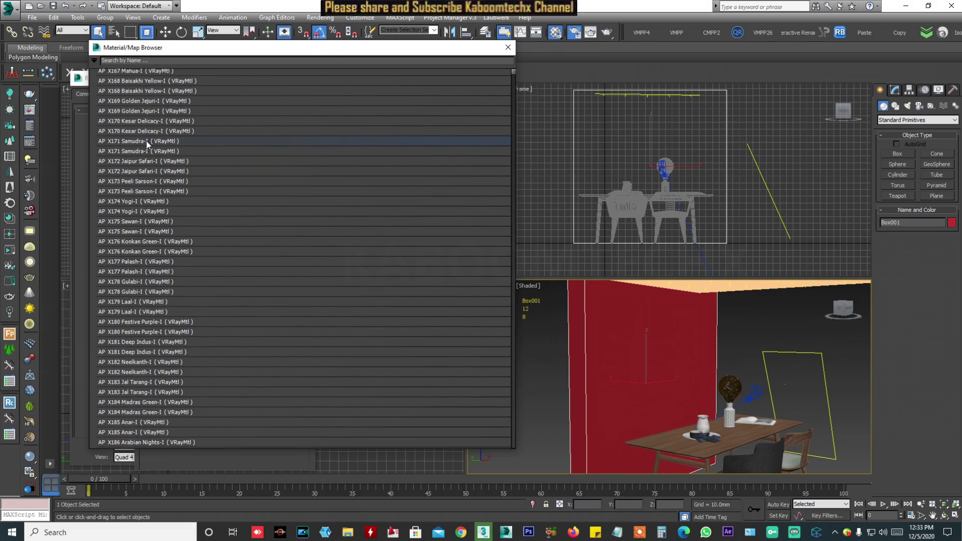
pyautogui.doubleClick(146, 140)
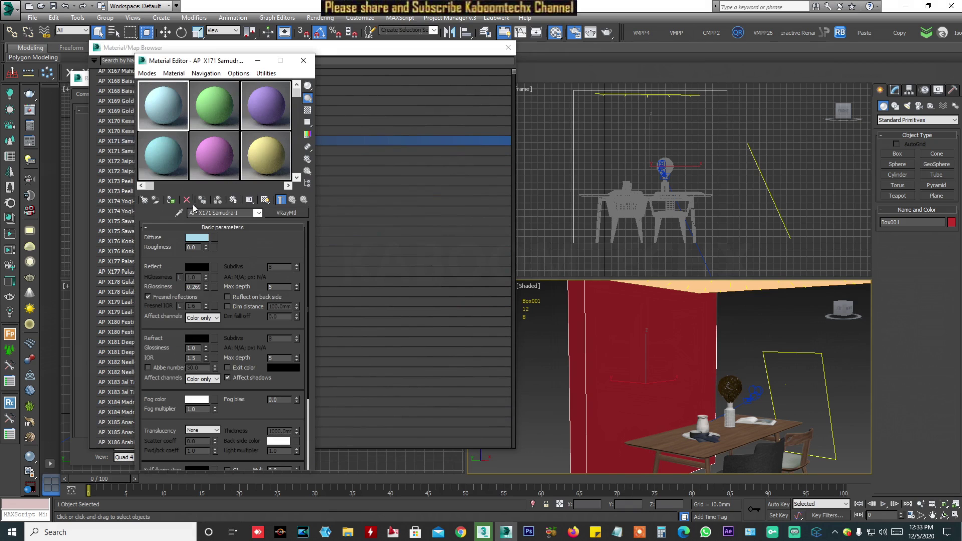
pyautogui.click(217, 202)
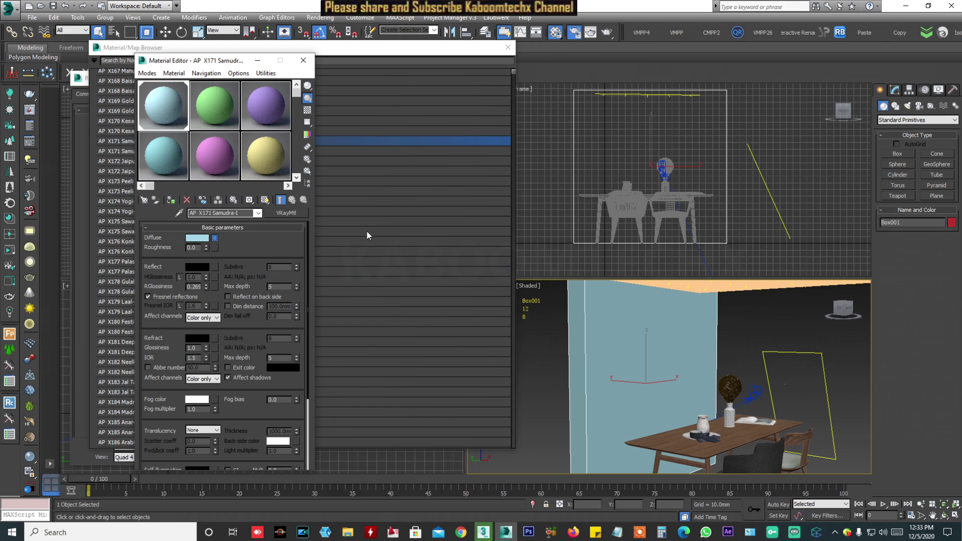
# Load a white-cream modern smooth wallpaper image from the wallpaper folder as the material's diffuse bitmap.
pyautogui.press('F10')
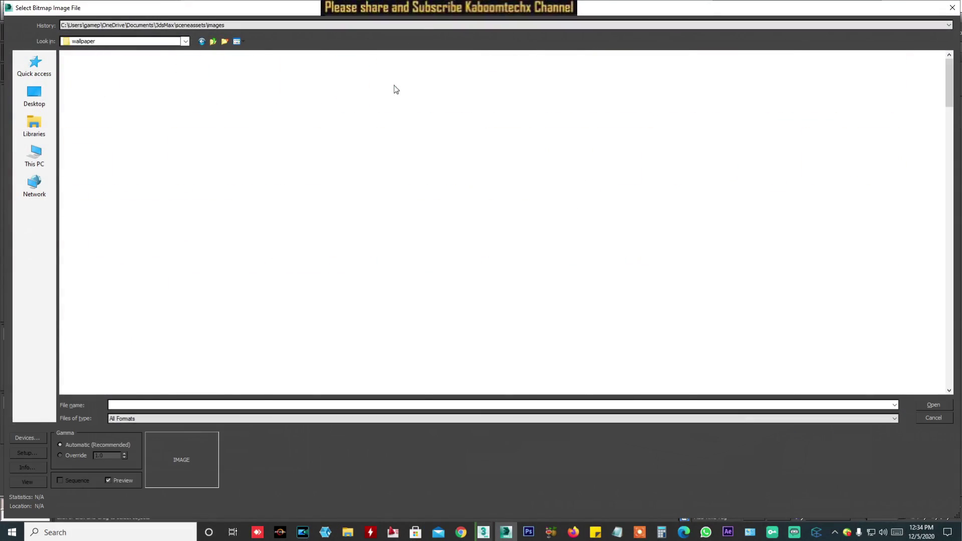
pyautogui.scroll(-5, 519, 343)
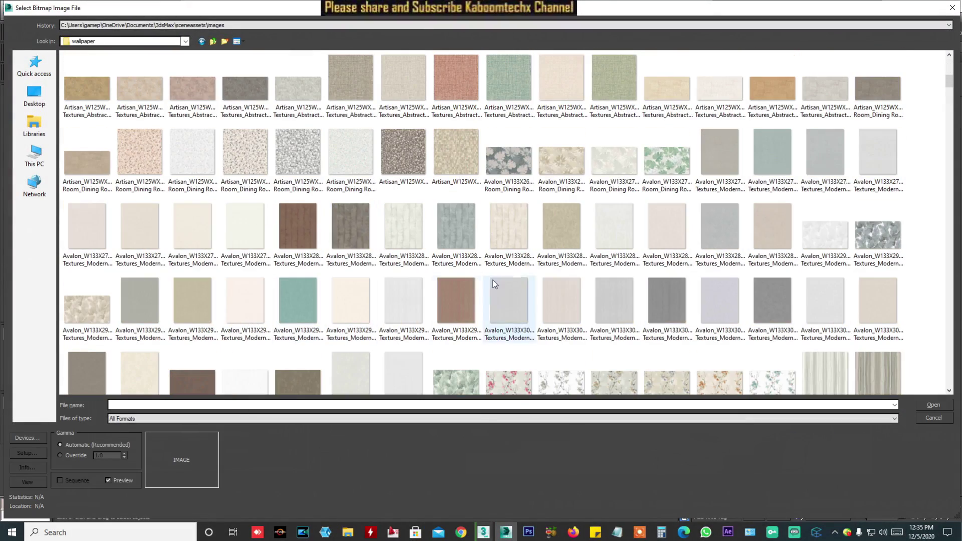
pyautogui.scroll(-3, 652, 311)
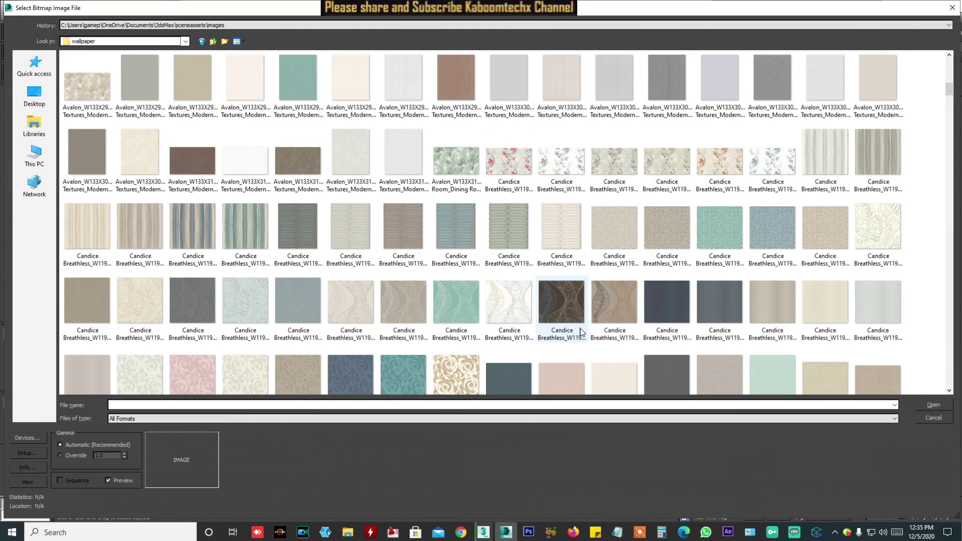
pyautogui.scroll(-5, 674, 299)
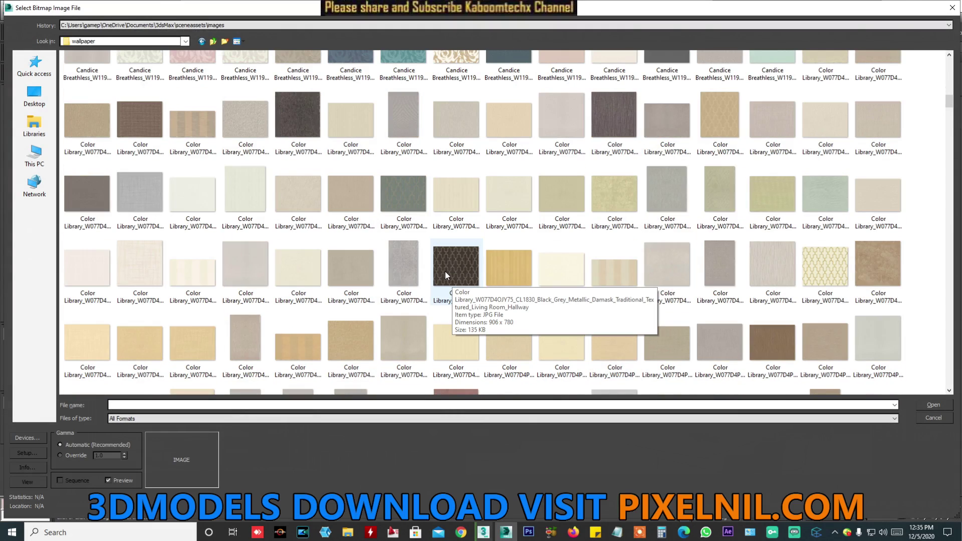
pyautogui.doubleClick(456, 196)
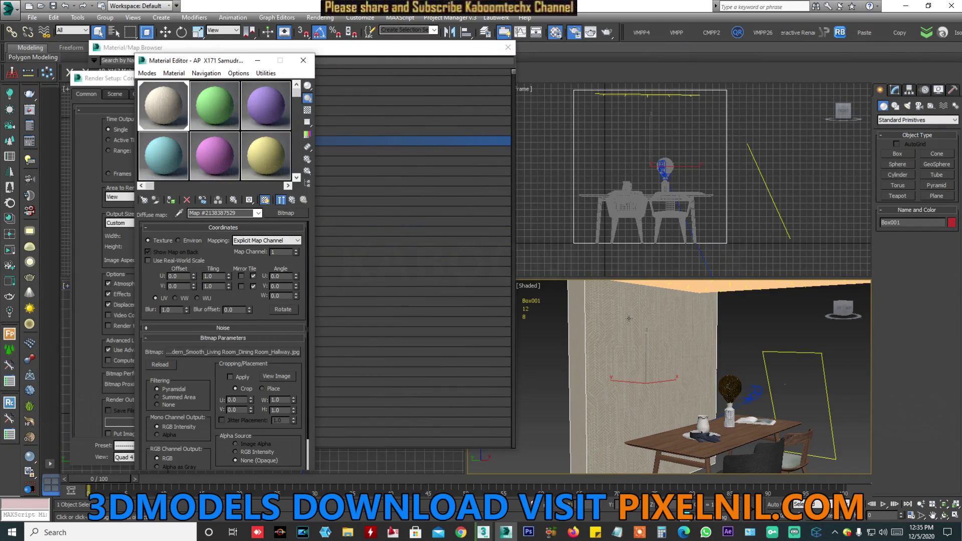
# Add a UVW Map modifier to the wall box, deselect it and close the material browser.
pyautogui.click(896, 89)
pyautogui.click(922, 119)
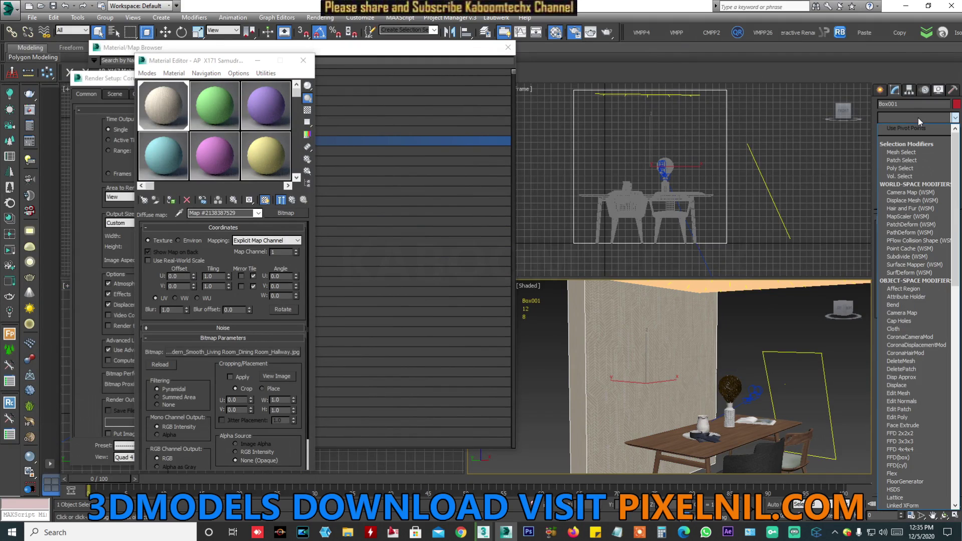
pyautogui.press('u')
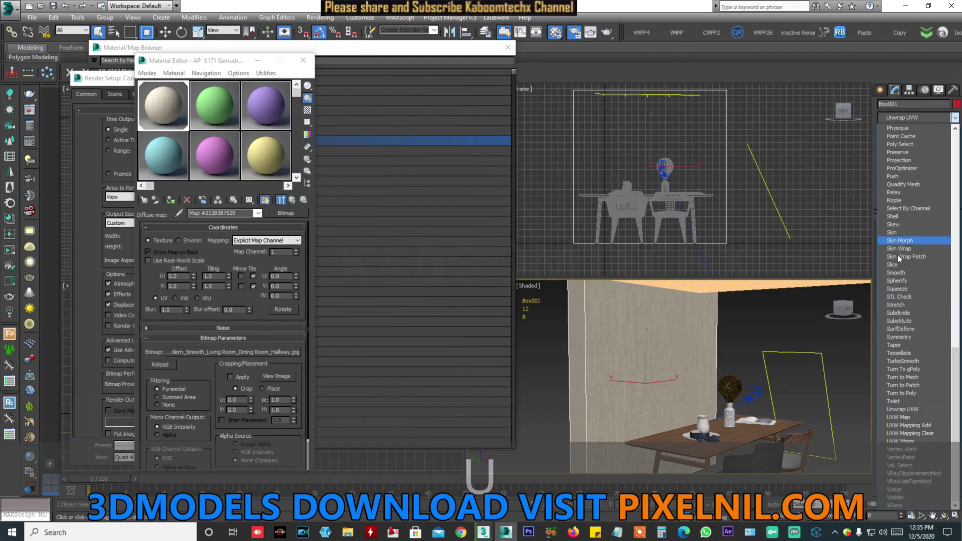
pyautogui.click(896, 415)
pyautogui.click(765, 309)
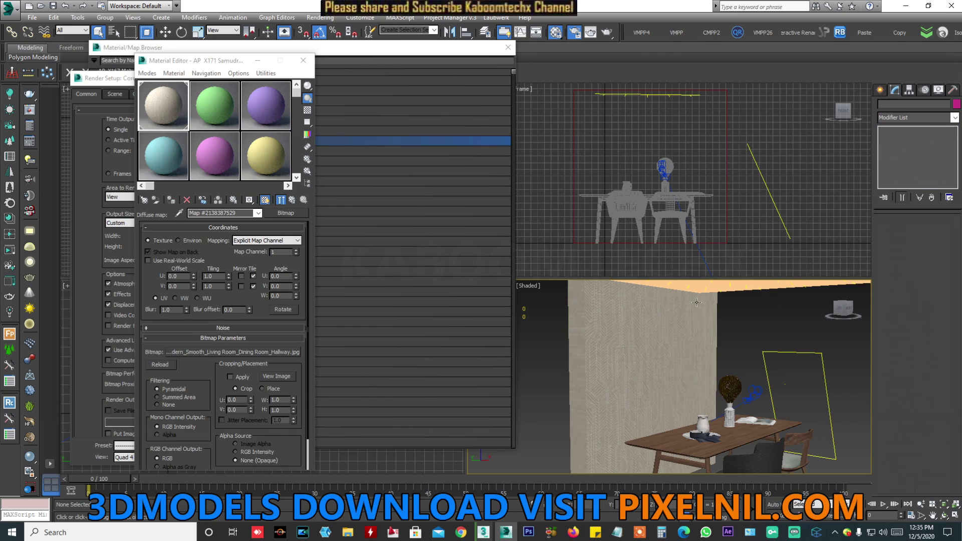
pyautogui.click(508, 47)
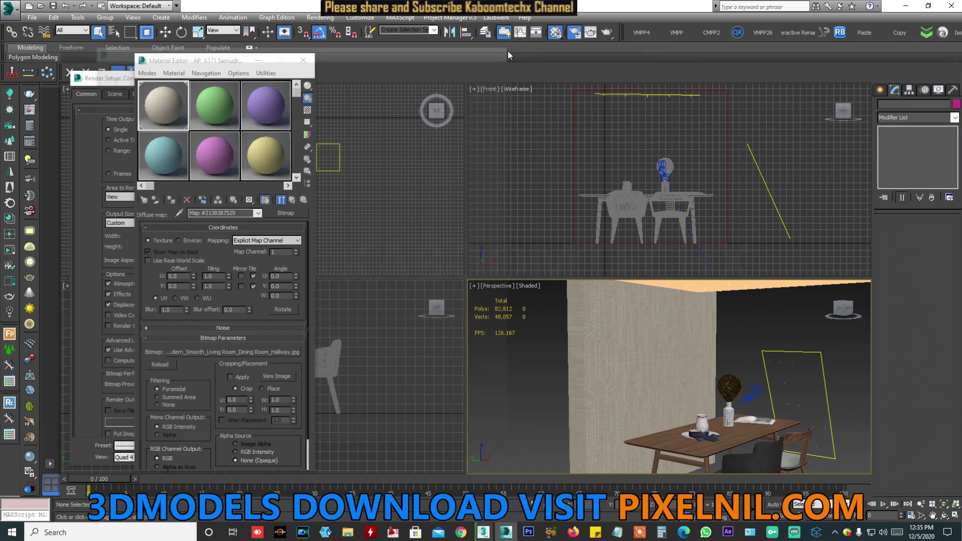
# Copy the diffuse wallpaper map to the Reflect and RGlossiness slots of the wall material.
pyautogui.click(292, 199)
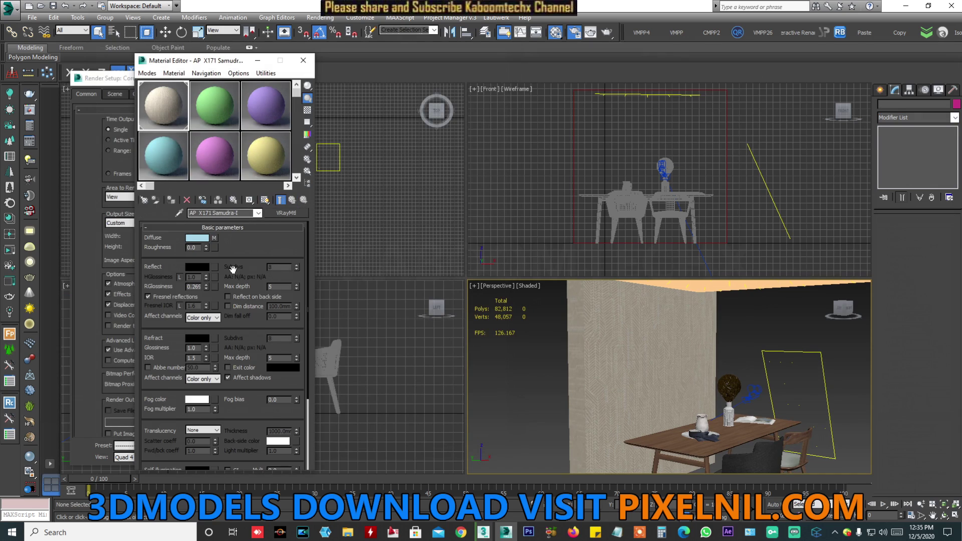
pyautogui.moveTo(215, 239); pyautogui.dragTo(215, 269)
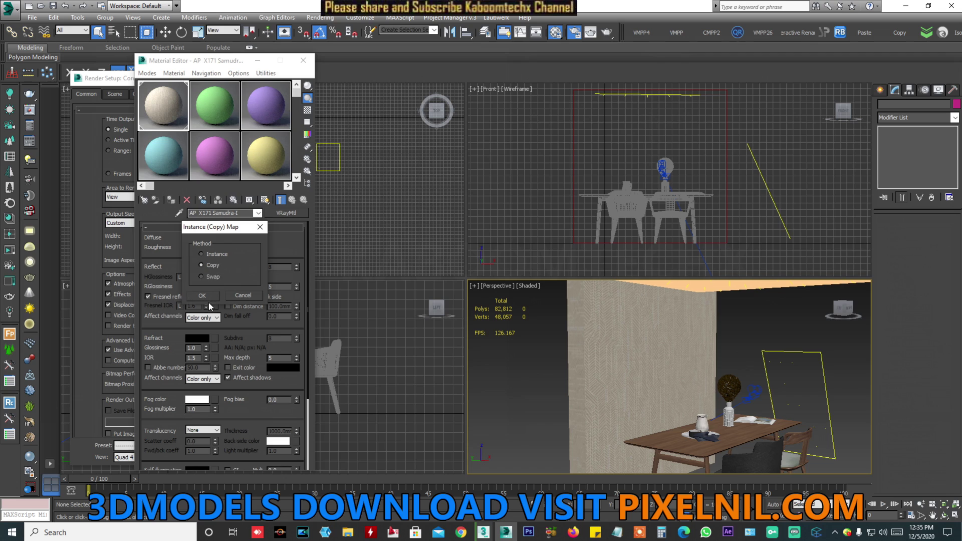
pyautogui.click(206, 297)
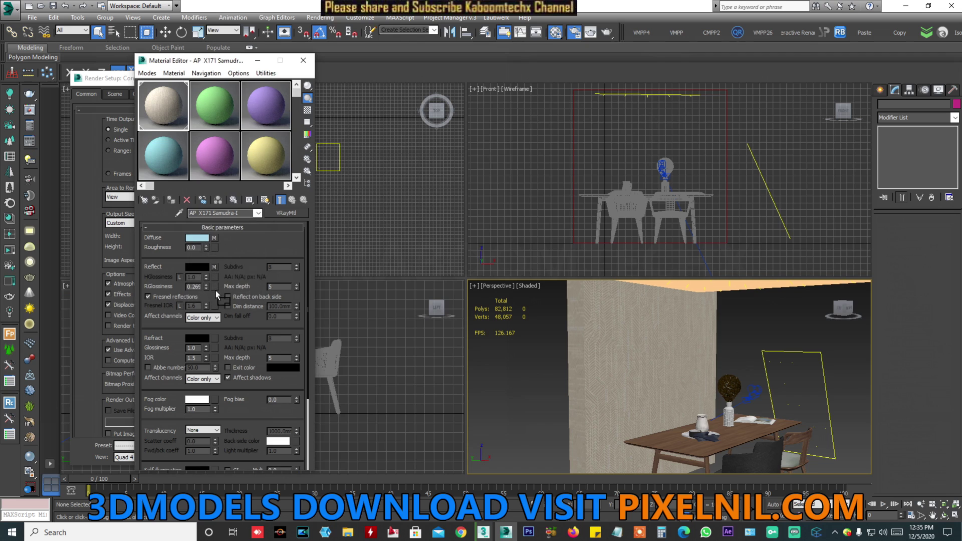
pyautogui.moveTo(212, 286); pyautogui.dragTo(211, 287)
pyautogui.click(230, 299)
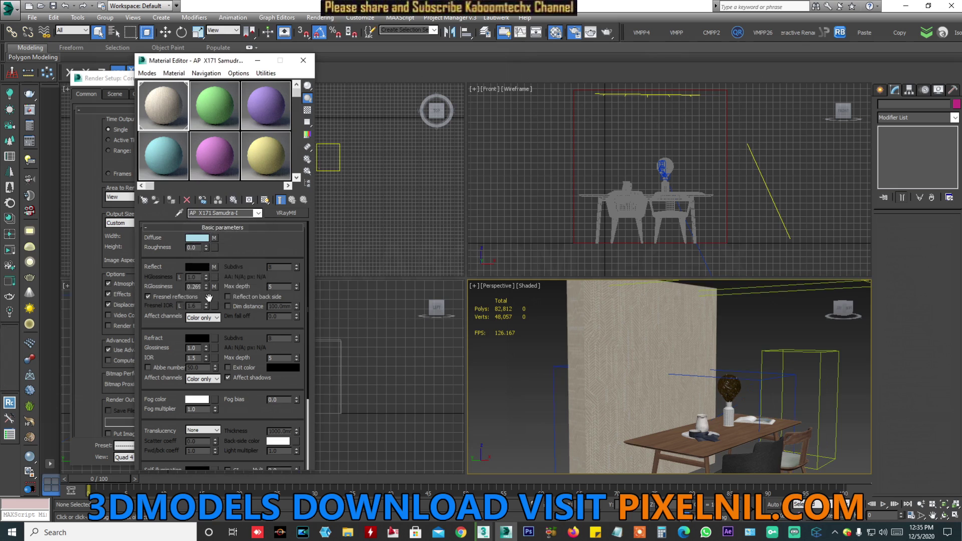
# Turn on the checkered sample background and inspect an enlarged preview of the wallpaper material.
pyautogui.click(307, 111)
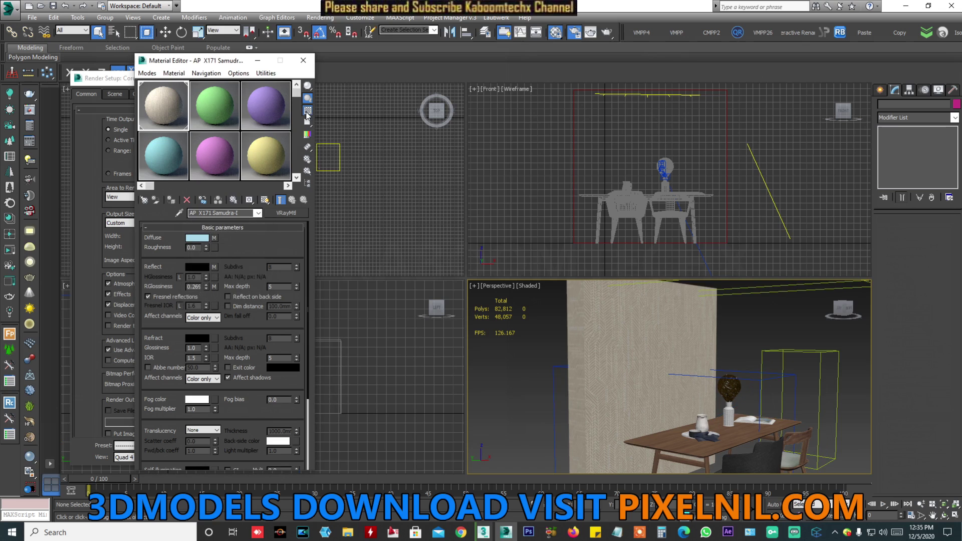
pyautogui.doubleClick(170, 106)
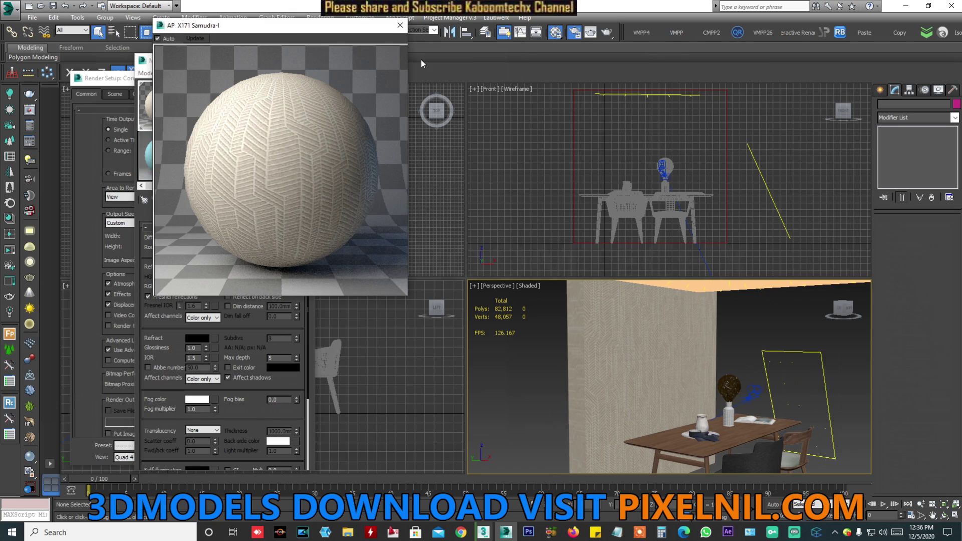
pyautogui.click(400, 25)
# Copy the wallpaper map to the material's Bump slot and check the enlarged material preview.
pyautogui.scroll(-3, 256, 453)
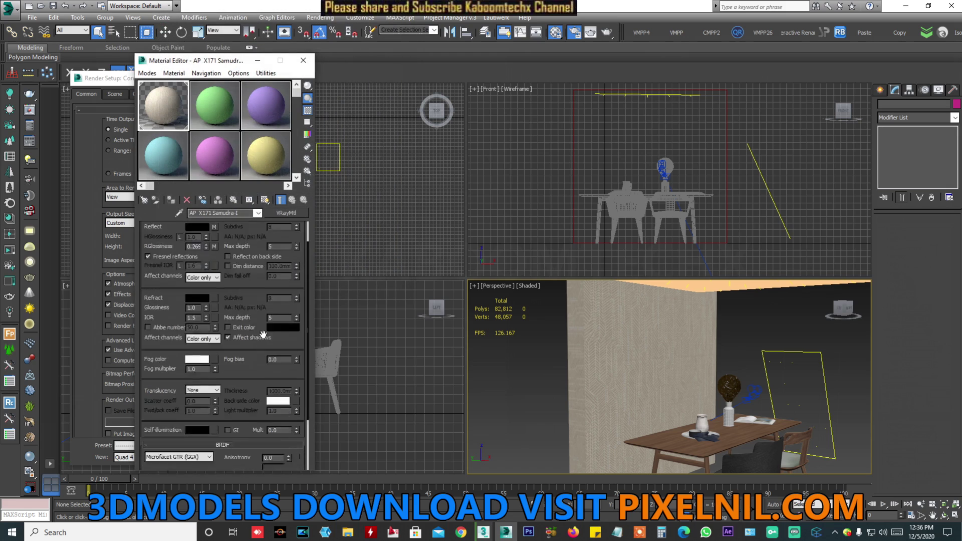
pyautogui.click(245, 453)
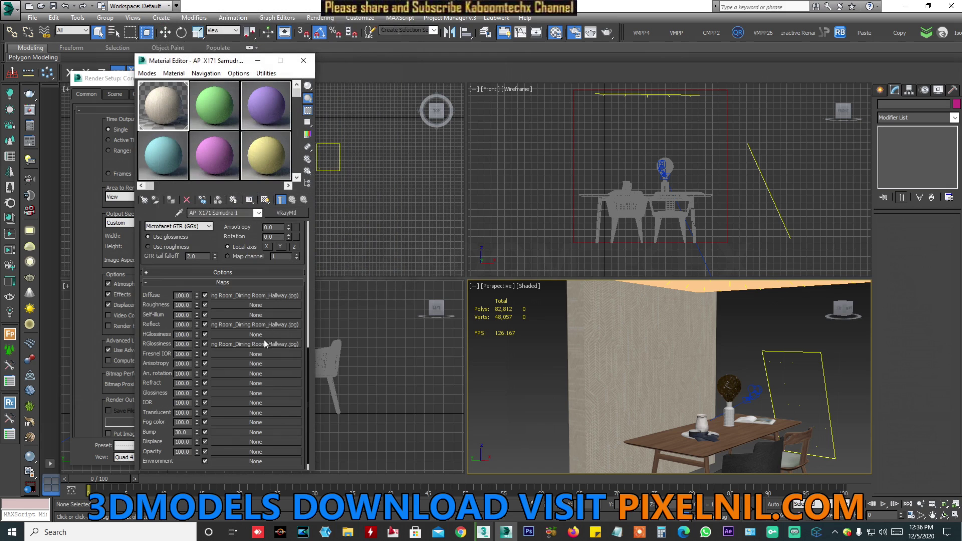
pyautogui.moveTo(237, 434); pyautogui.dragTo(238, 434)
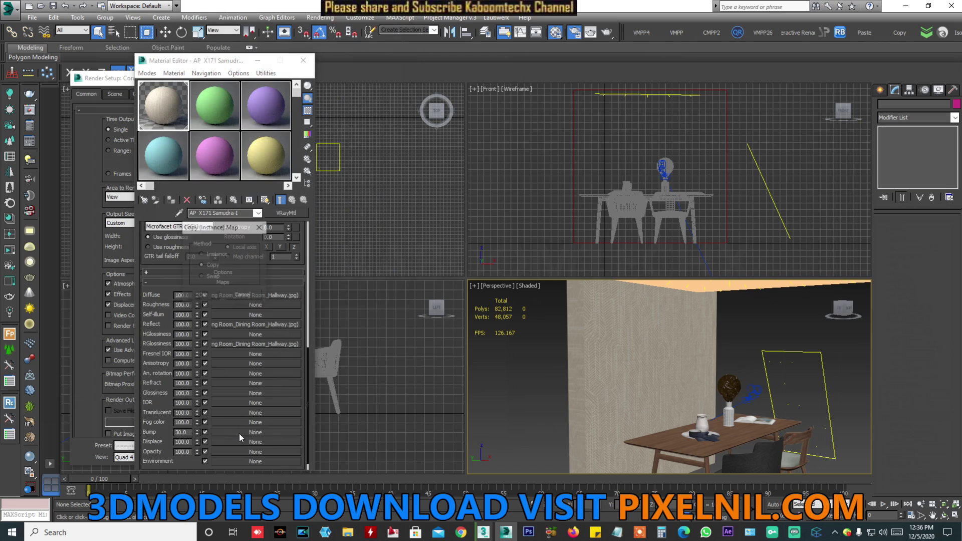
pyautogui.click(216, 295)
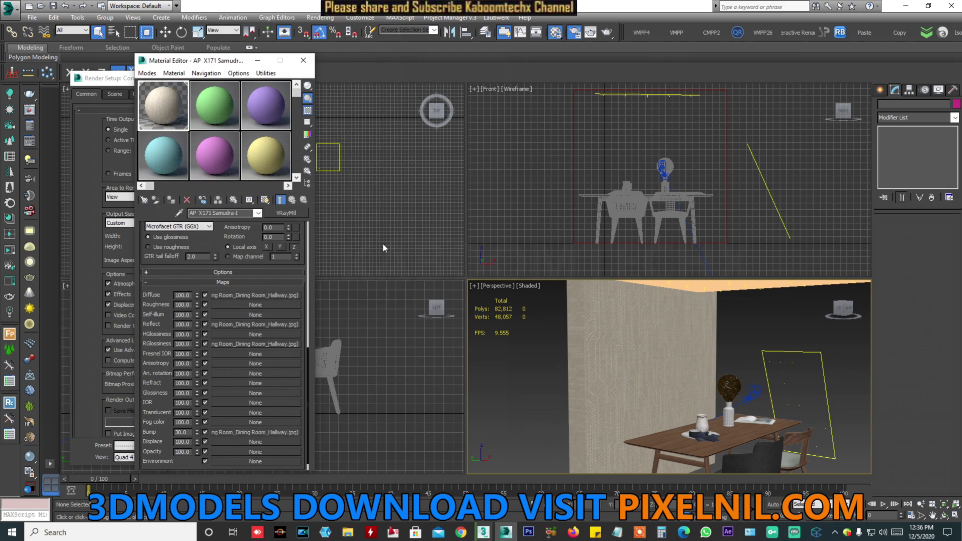
pyautogui.doubleClick(157, 113)
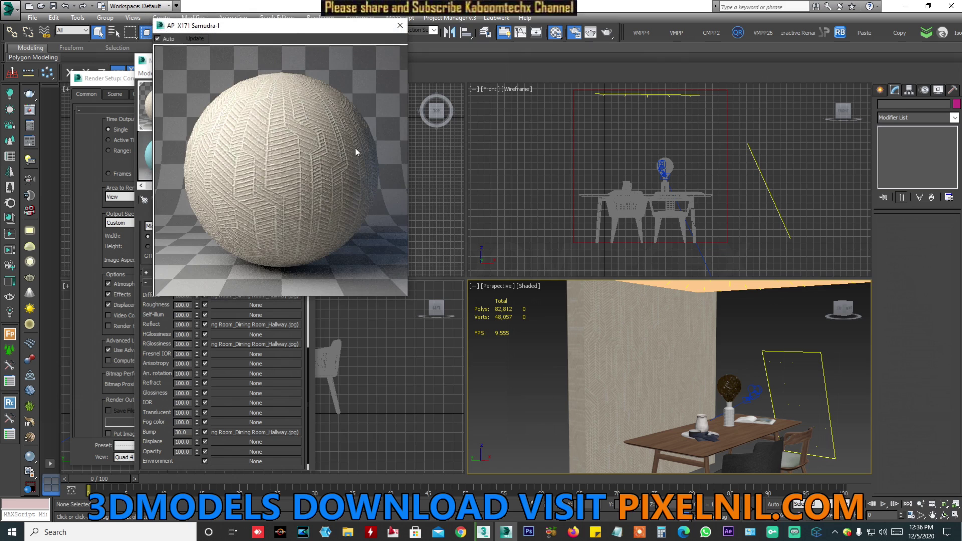
pyautogui.click(400, 26)
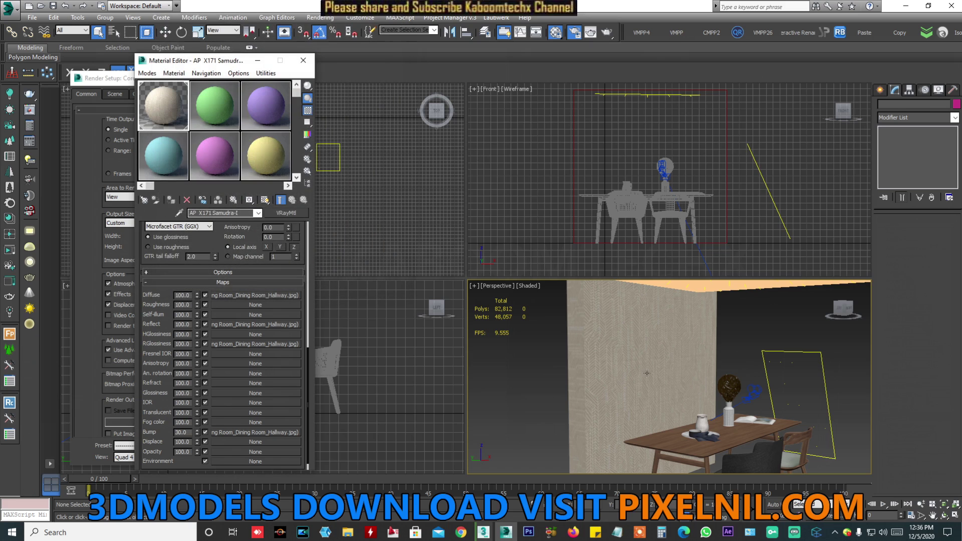
# Convert all scene materials, maps and lights to Corona with Corona Converter.
pyautogui.moveTo(747, 396); pyautogui.dragTo(726, 387, button='middle')
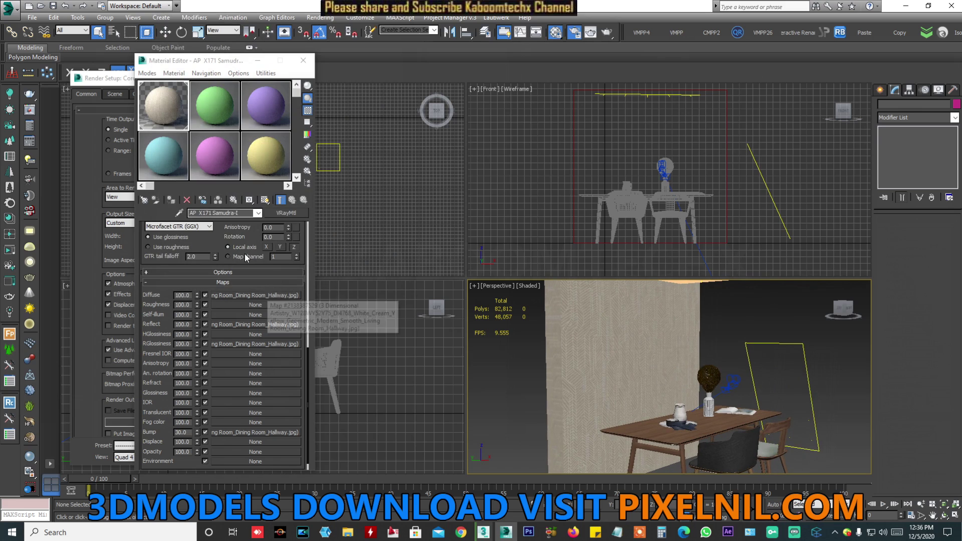
pyautogui.scroll(5, 220, 252)
pyautogui.scroll(2, 220, 251)
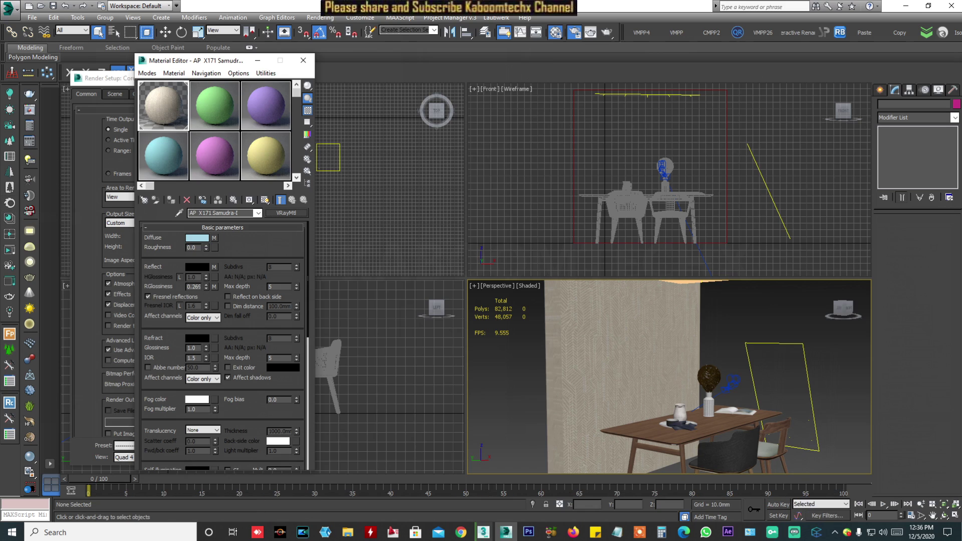
pyautogui.click(8, 203)
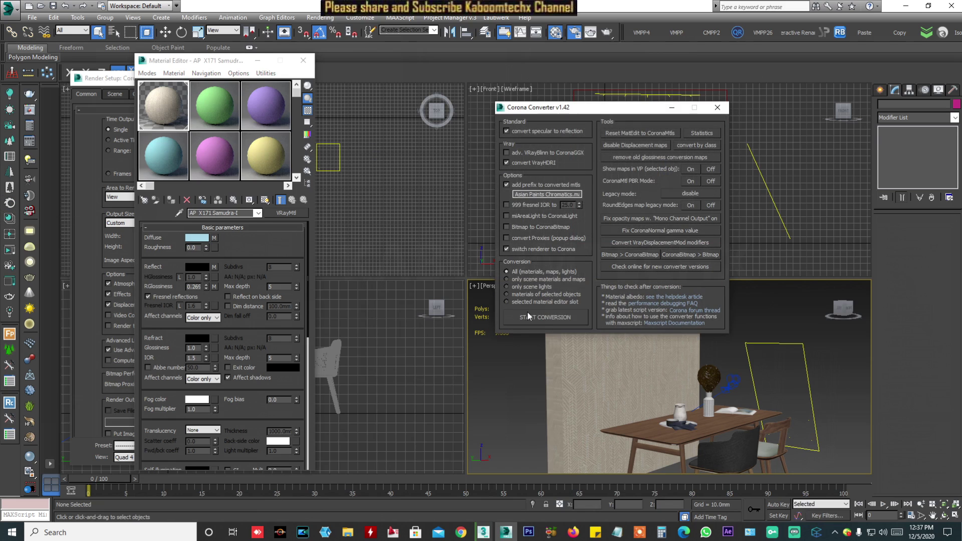
pyautogui.click(540, 316)
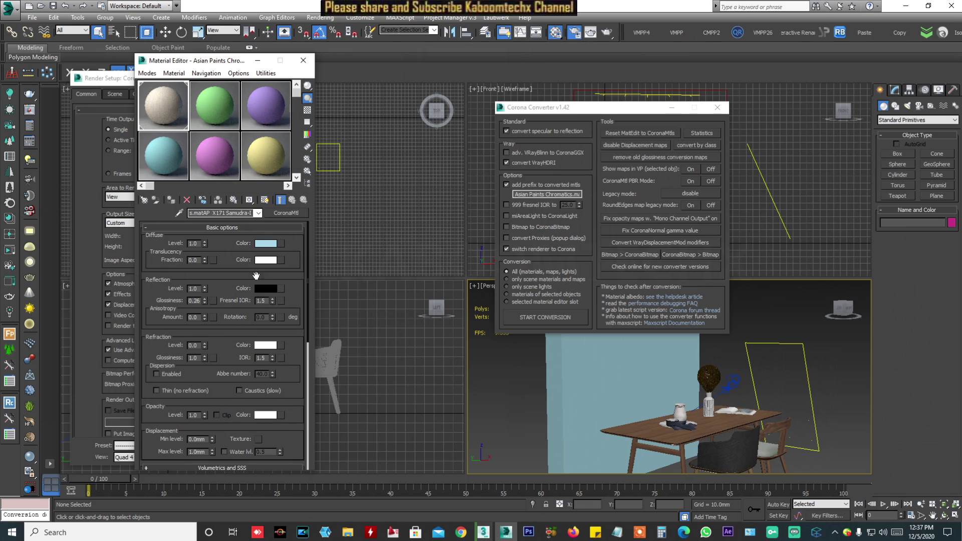
# Select the wall box and display its converted wallpaper material shaded in the viewport.
pyautogui.scroll(-2, 291, 318)
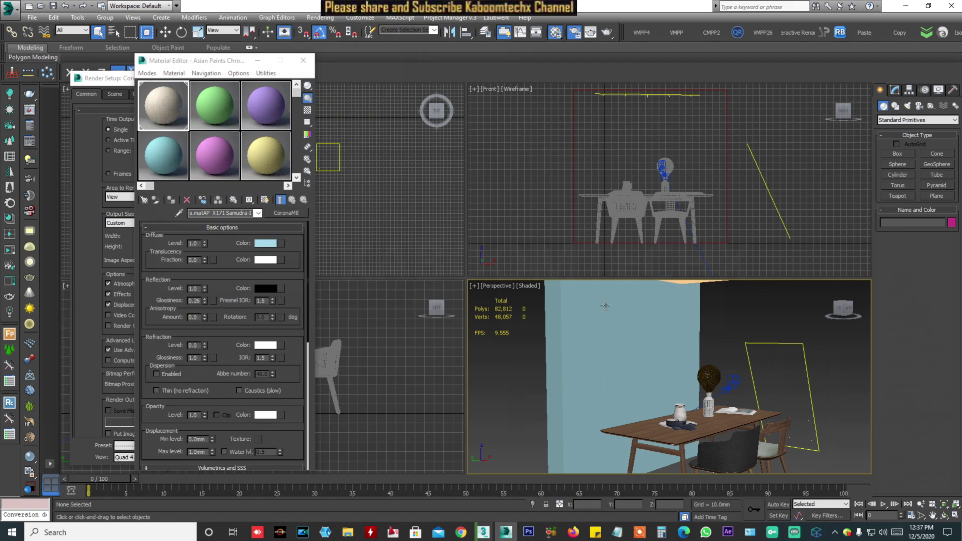
pyautogui.click(606, 306)
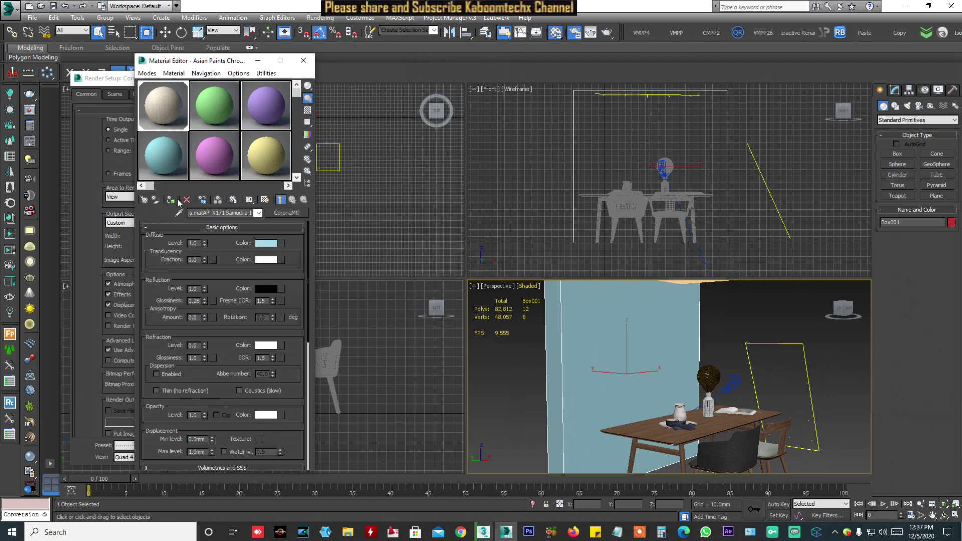
pyautogui.click(265, 200)
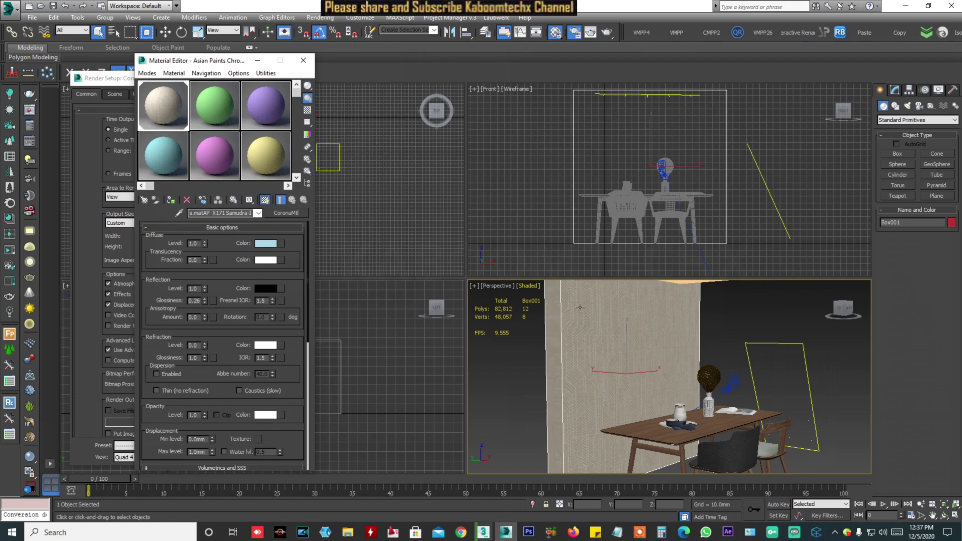
pyautogui.rightClick(724, 334)
pyautogui.click(564, 329)
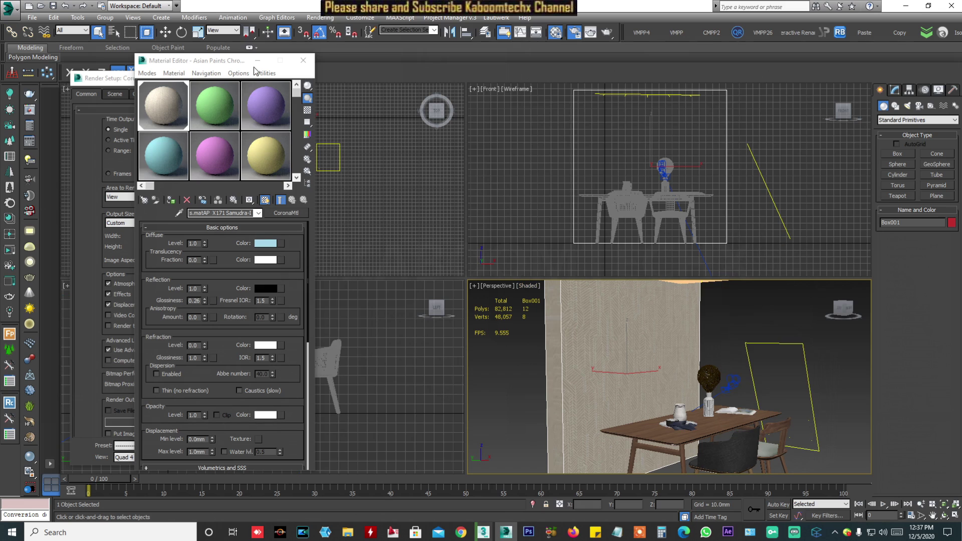
# Assign the IES profile 14.ies from the Best IES 4 folder in IES Collection to the Corona light above the table.
pyautogui.moveTo(209, 60); pyautogui.dragTo(372, 143)
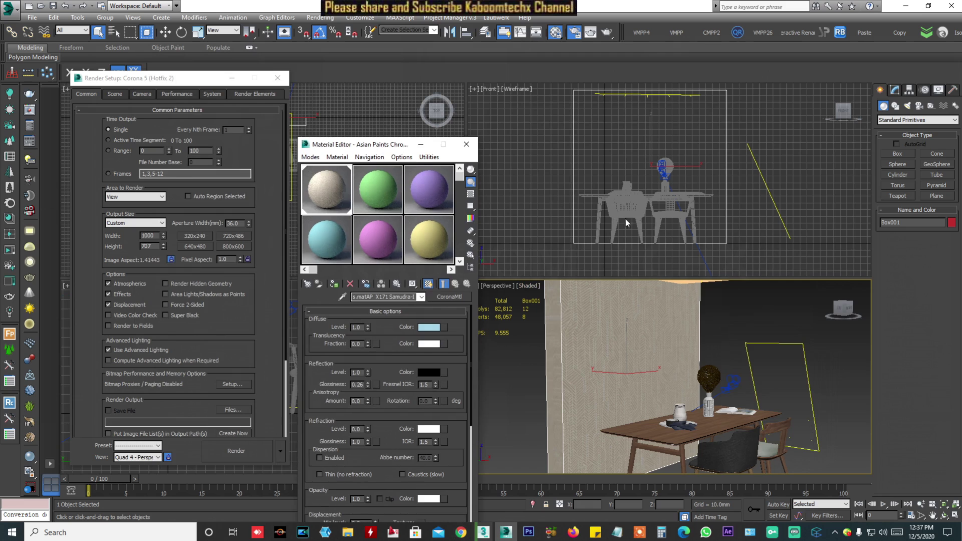
pyautogui.click(674, 103)
pyautogui.click(671, 158)
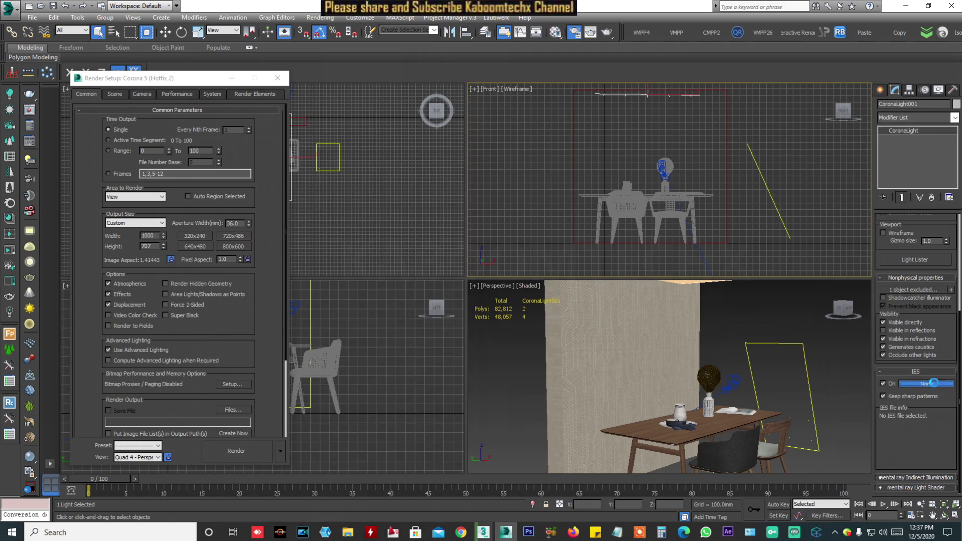
pyautogui.click(946, 383)
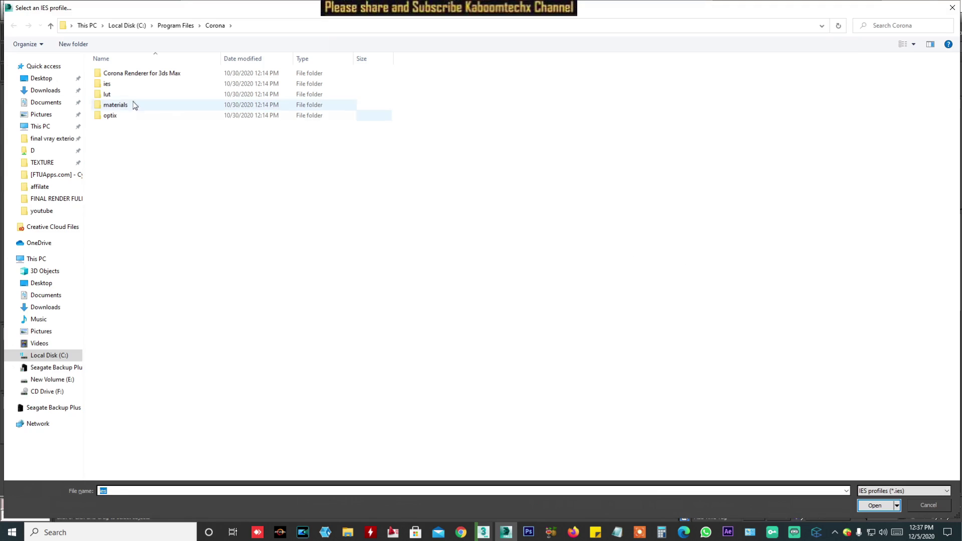
pyautogui.click(40, 261)
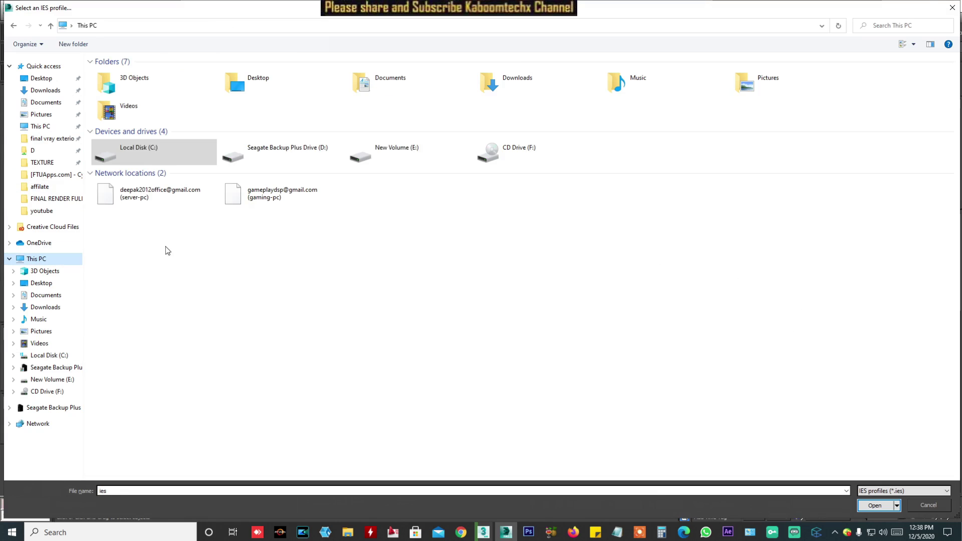
pyautogui.doubleClick(275, 146)
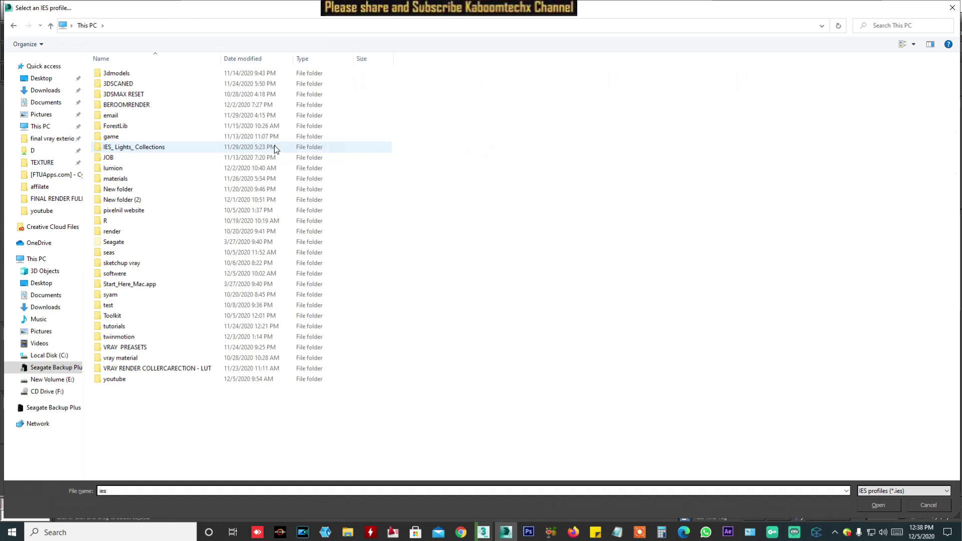
pyautogui.doubleClick(147, 149)
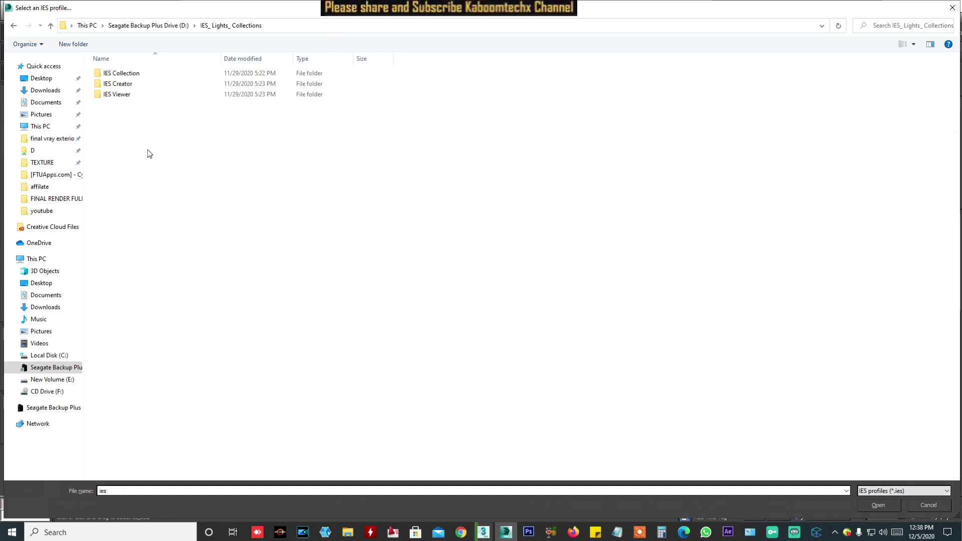
pyautogui.doubleClick(138, 75)
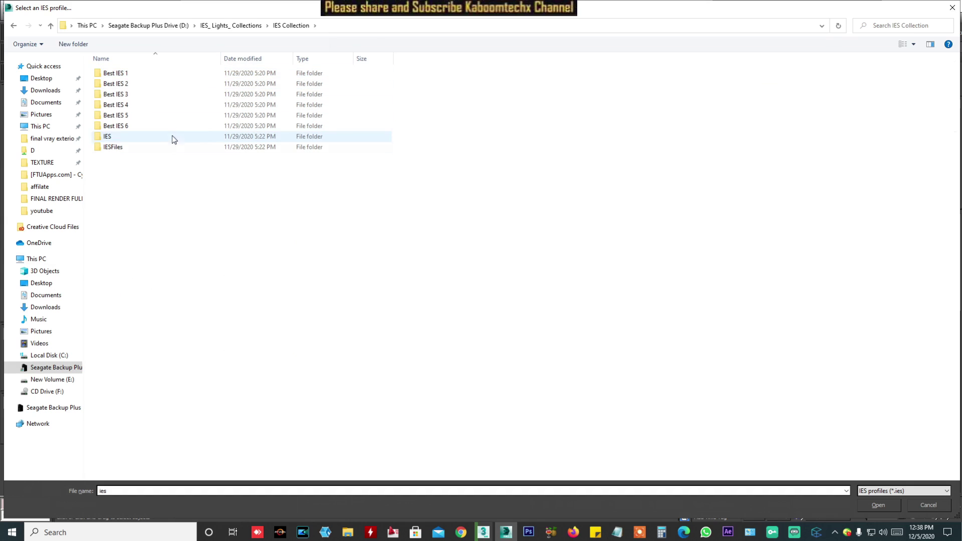
pyautogui.click(143, 116)
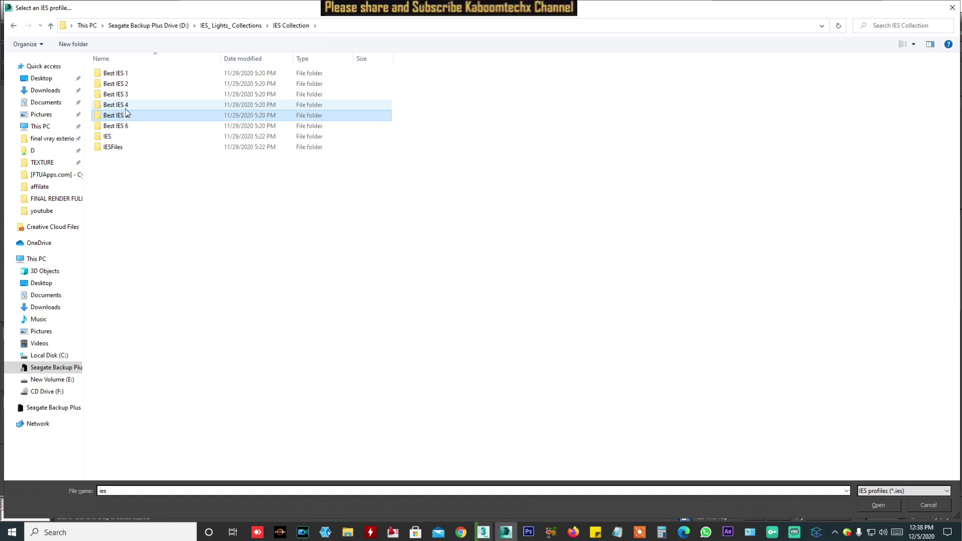
pyautogui.click(125, 106)
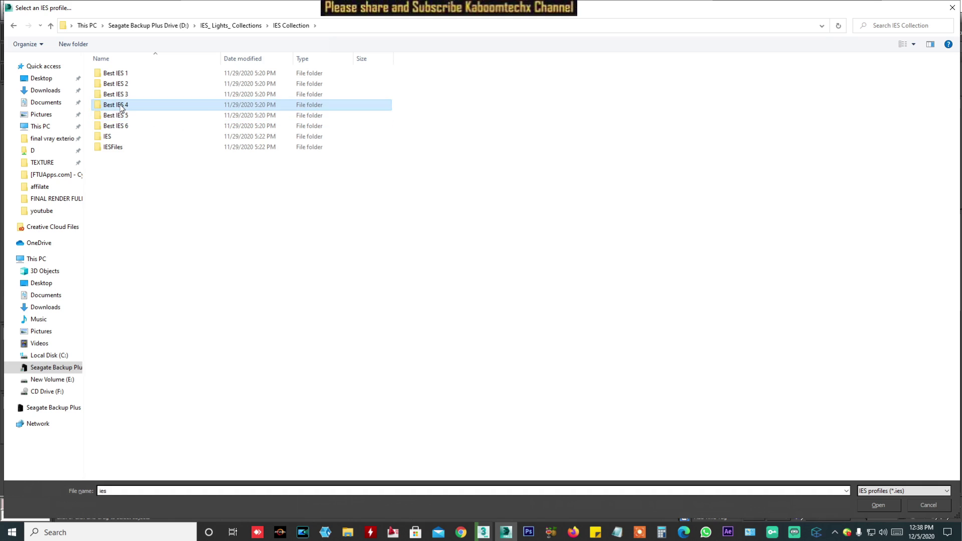
pyautogui.doubleClick(125, 106)
pyautogui.doubleClick(111, 210)
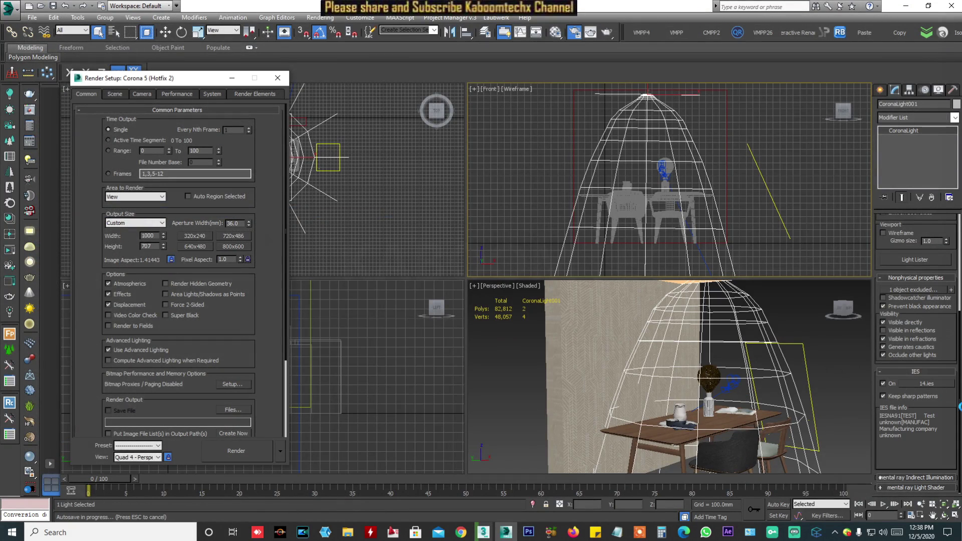
# Change the IES light's shape to Disk and reduce its radius to about 13.6 mm.
pyautogui.moveTo(927, 236); pyautogui.dragTo(930, 493)
pyautogui.moveTo(946, 326); pyautogui.dragTo(947, 441)
pyautogui.moveTo(957, 389)
pyautogui.mouseDown()
pyautogui.moveTo(954, 346)
pyautogui.moveTo(954, 396)
pyautogui.mouseUp()
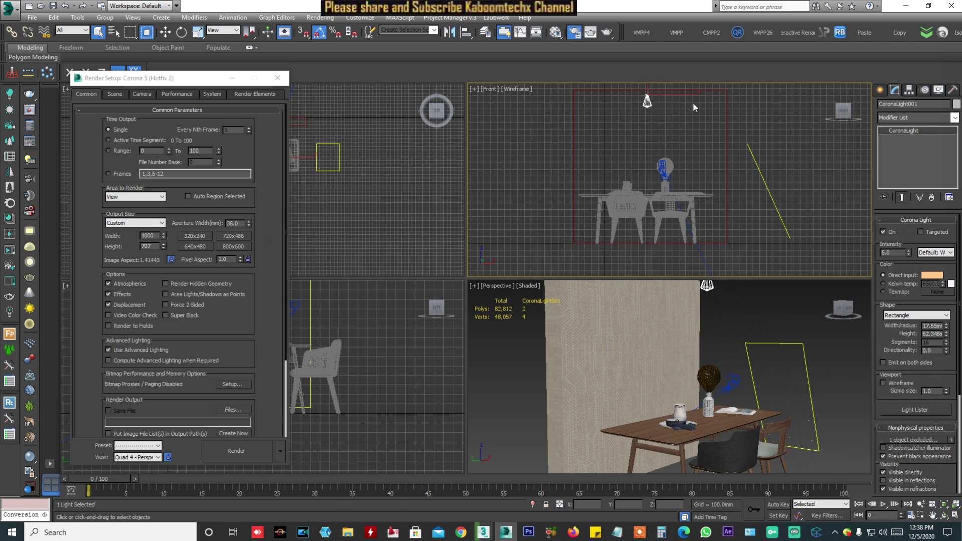
pyautogui.click(928, 316)
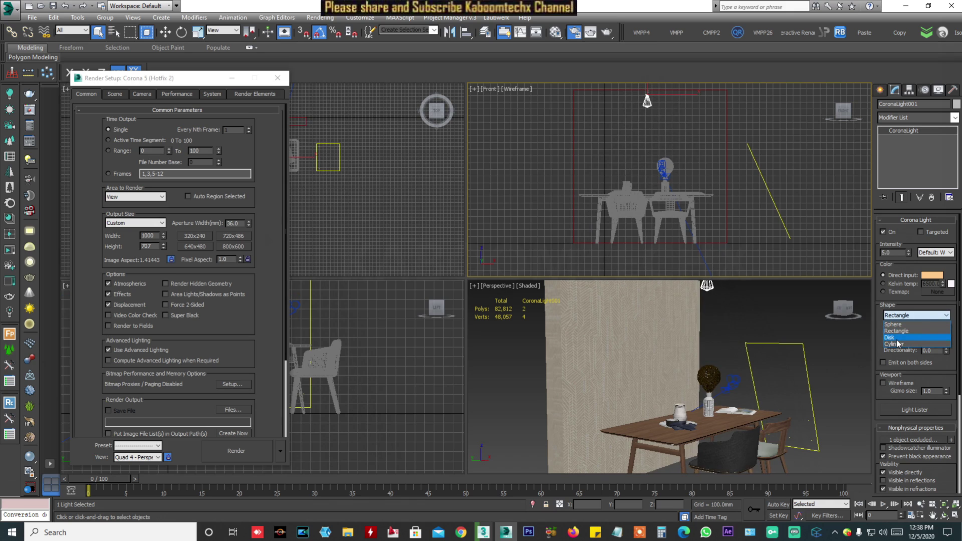
pyautogui.click(900, 337)
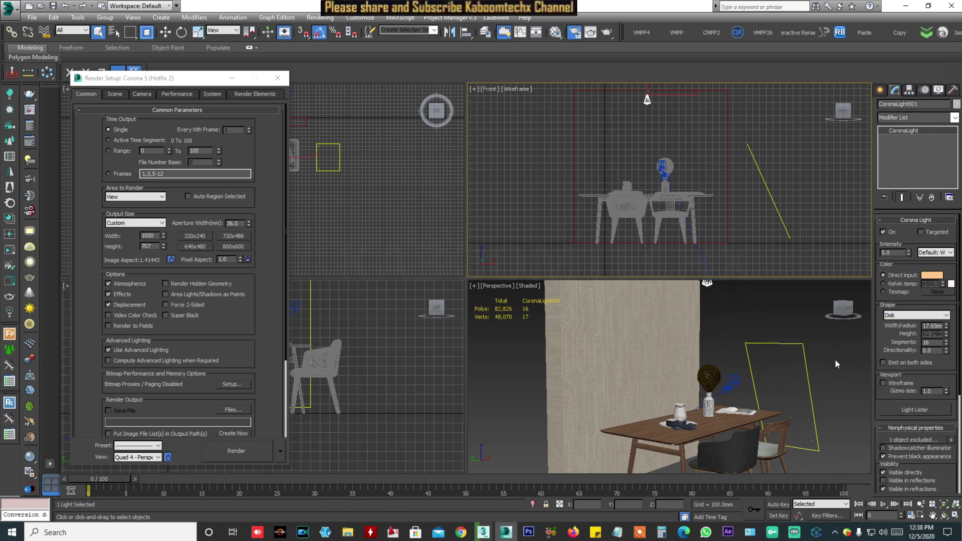
pyautogui.moveTo(947, 331)
pyautogui.mouseDown()
pyautogui.moveTo(951, 353)
pyautogui.moveTo(953, 340)
pyautogui.mouseUp()
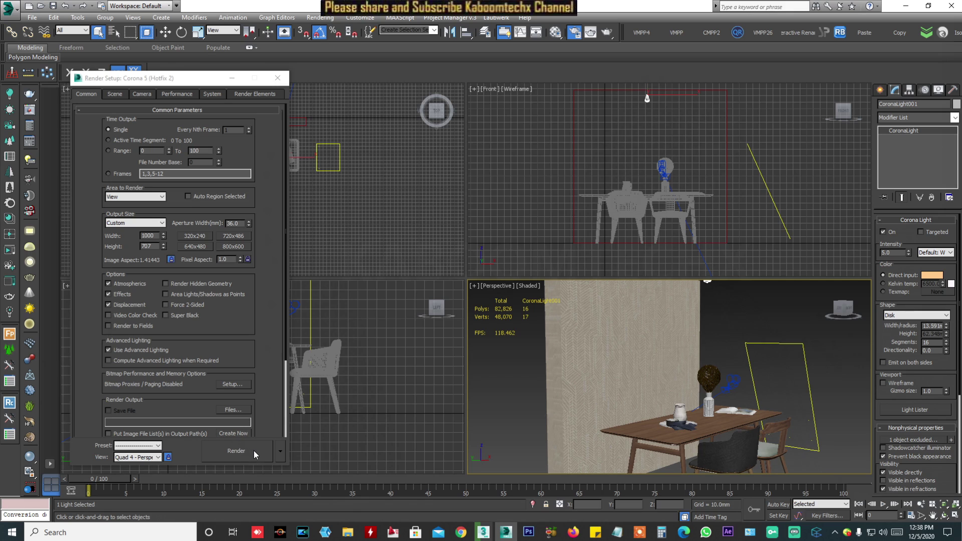
# Start the interactive render and enlarge the disk light's radius to about 36.6 mm.
pyautogui.click(236, 451)
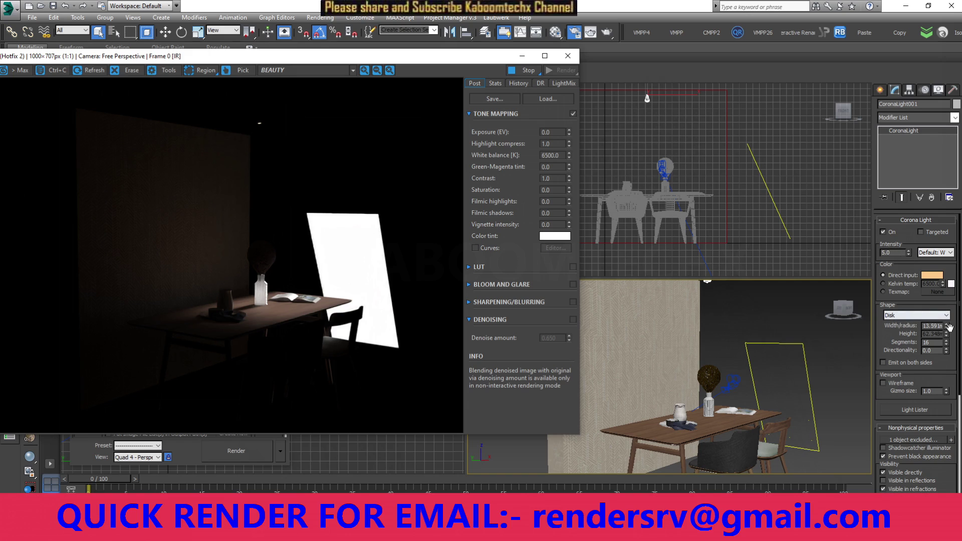
pyautogui.moveTo(949, 331); pyautogui.dragTo(949, 311)
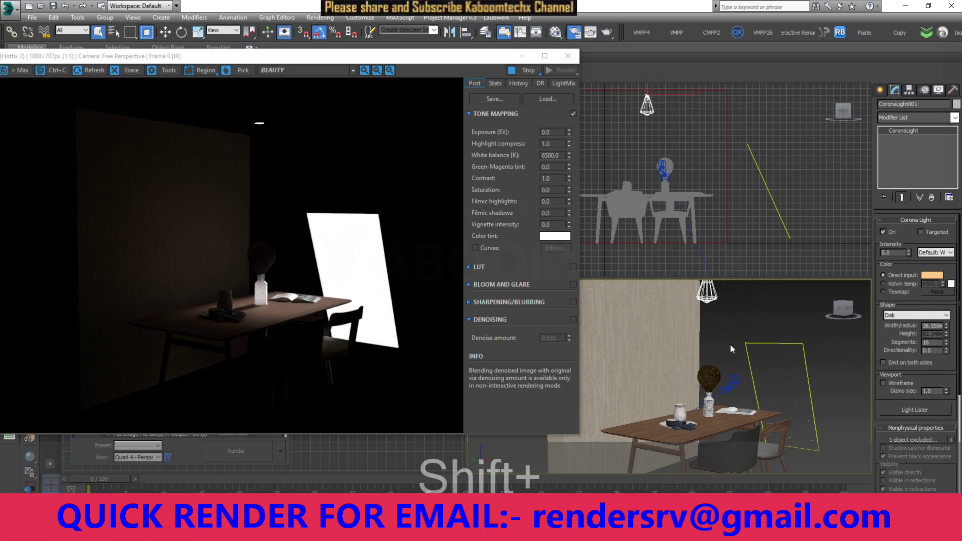
# Show the safe frame in the perspective view and move the disk light toward the wallpapered wall, to about Y -441 mm.
pyautogui.hotkey('shift', 'f')
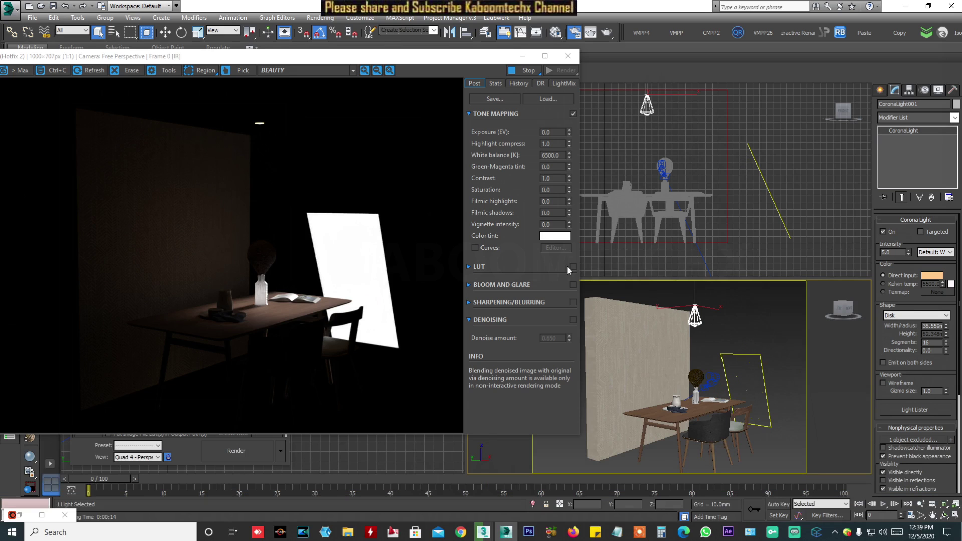
pyautogui.click(166, 32)
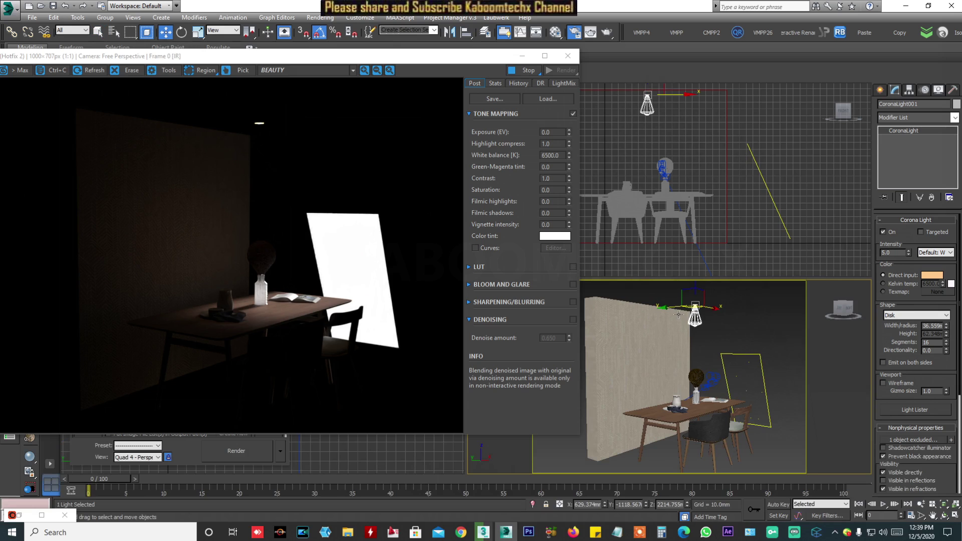
pyautogui.moveTo(672, 306); pyautogui.dragTo(636, 303)
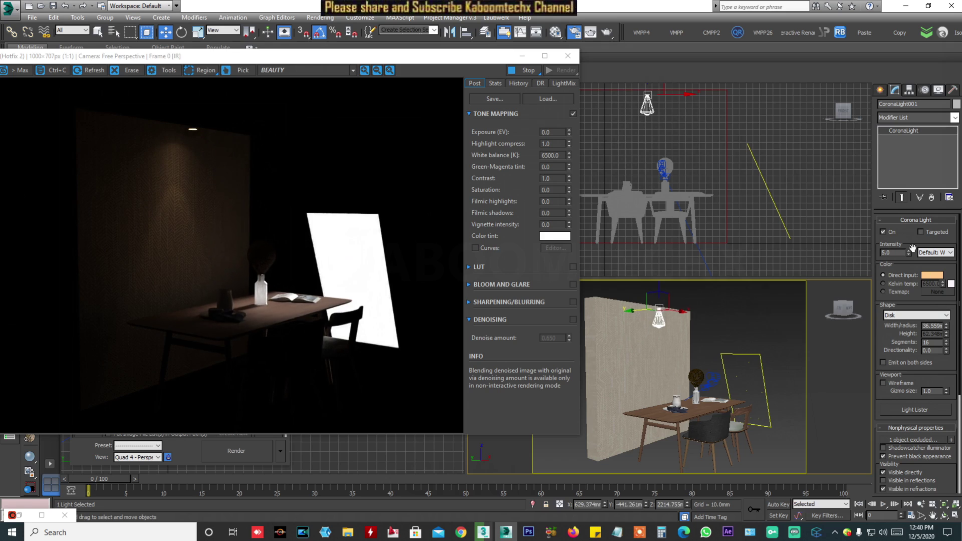
# Raise the disk light's intensity in stages of 10, 20, 30, 50 and 100 up to 200.
pyautogui.doubleClick(899, 253)
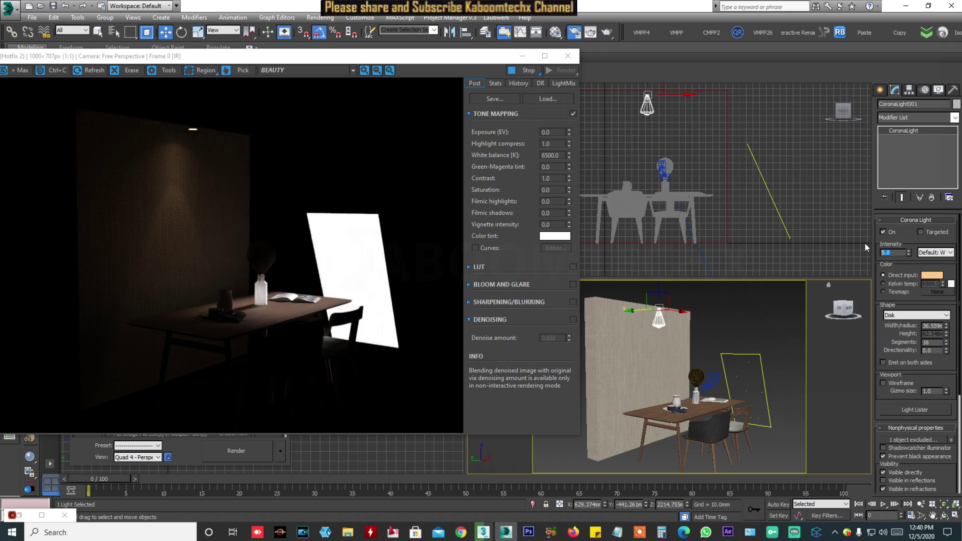
pyautogui.write('10')
pyautogui.press('Return')
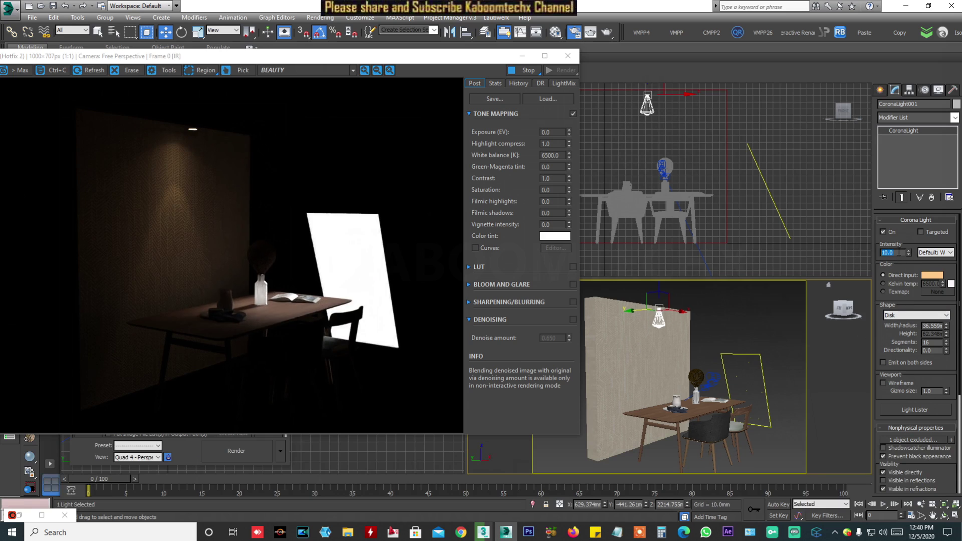
pyautogui.write('20')
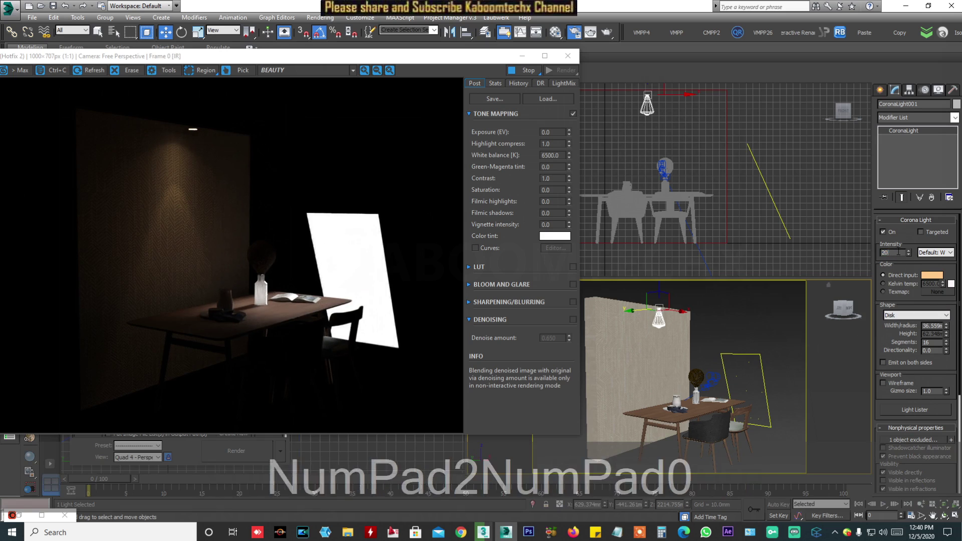
pyautogui.press('Return')
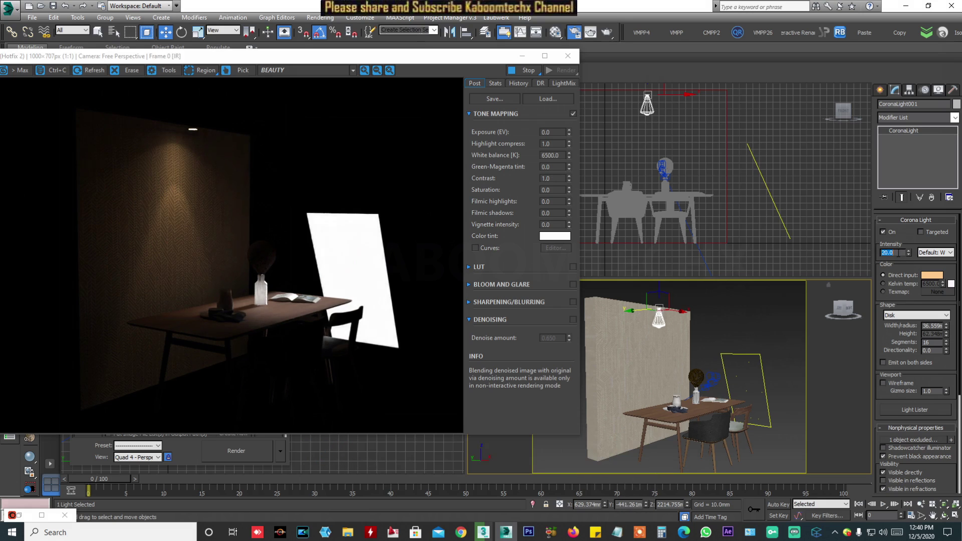
pyautogui.write('30')
pyautogui.press('Return')
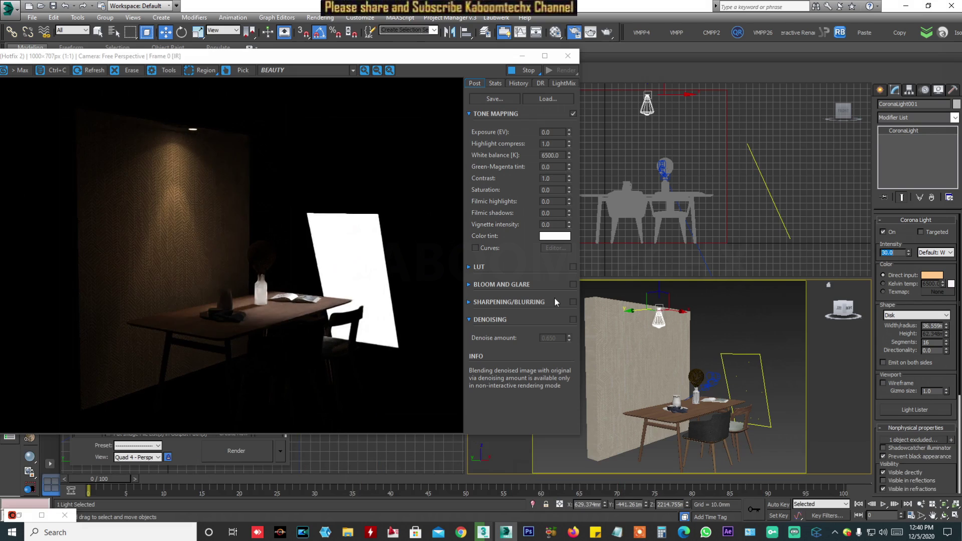
pyautogui.write('50')
pyautogui.press('Return')
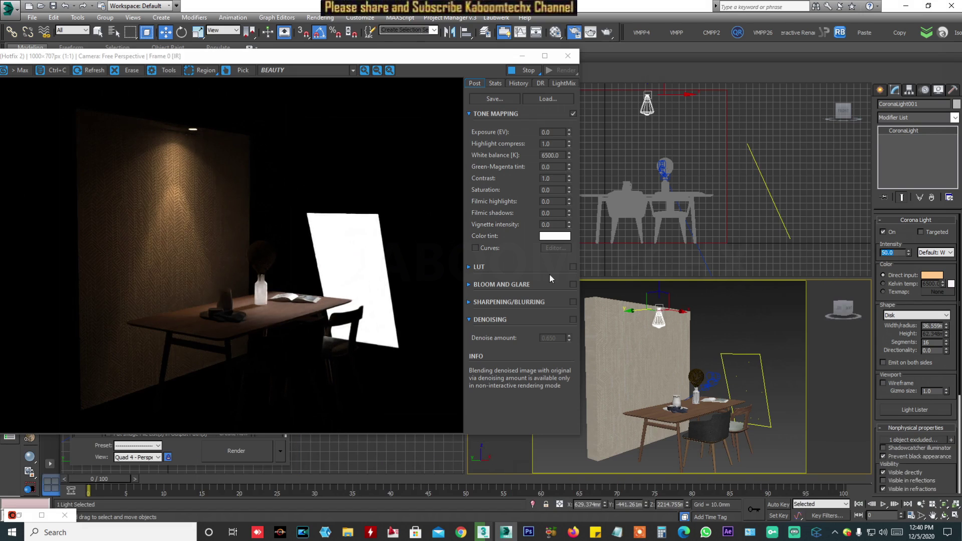
pyautogui.write('100')
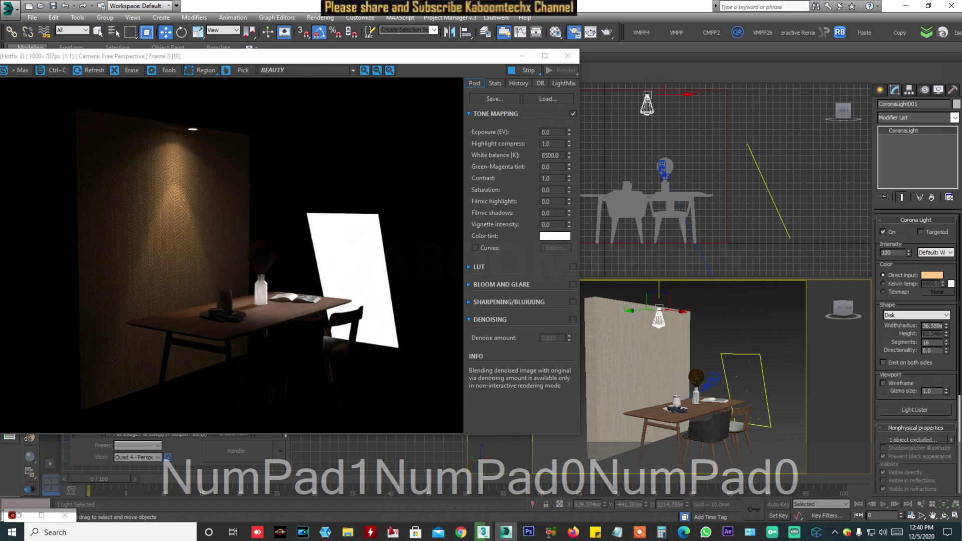
pyautogui.press('Return')
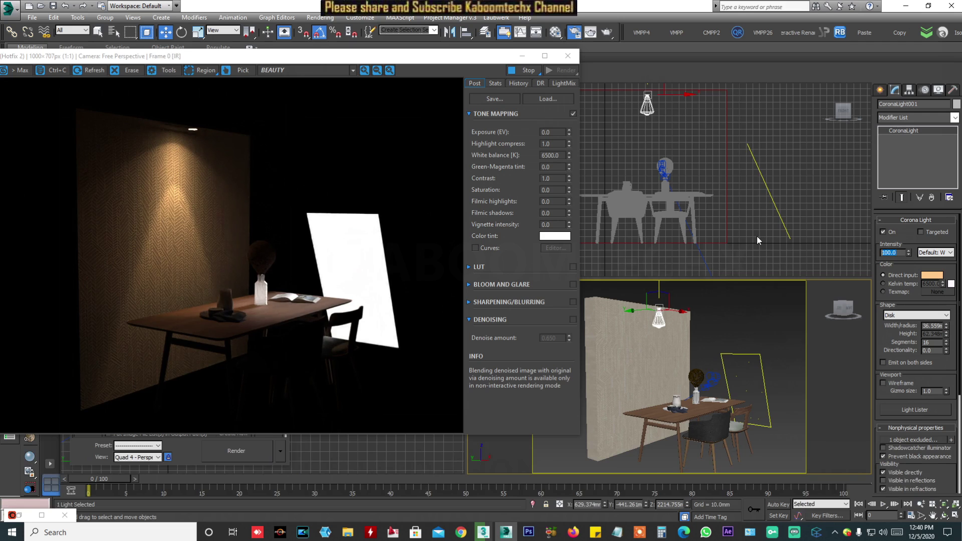
pyautogui.write('200')
pyautogui.press('Return')
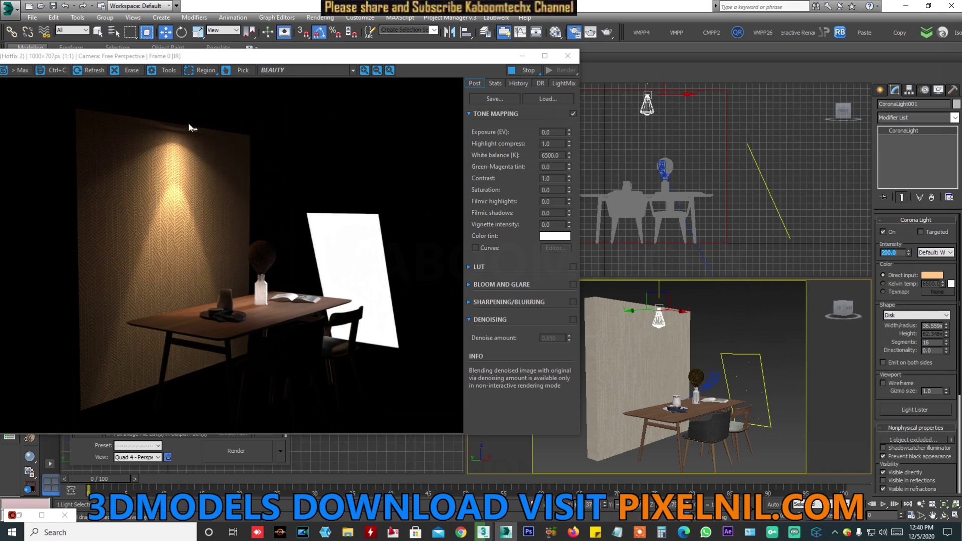
# Shift the disk light along the wall and place one copy of it near the wall's other end.
pyautogui.moveTo(670, 96)
pyautogui.mouseDown()
pyautogui.moveTo(735, 99)
pyautogui.moveTo(610, 106)
pyautogui.moveTo(632, 102)
pyautogui.mouseUp()
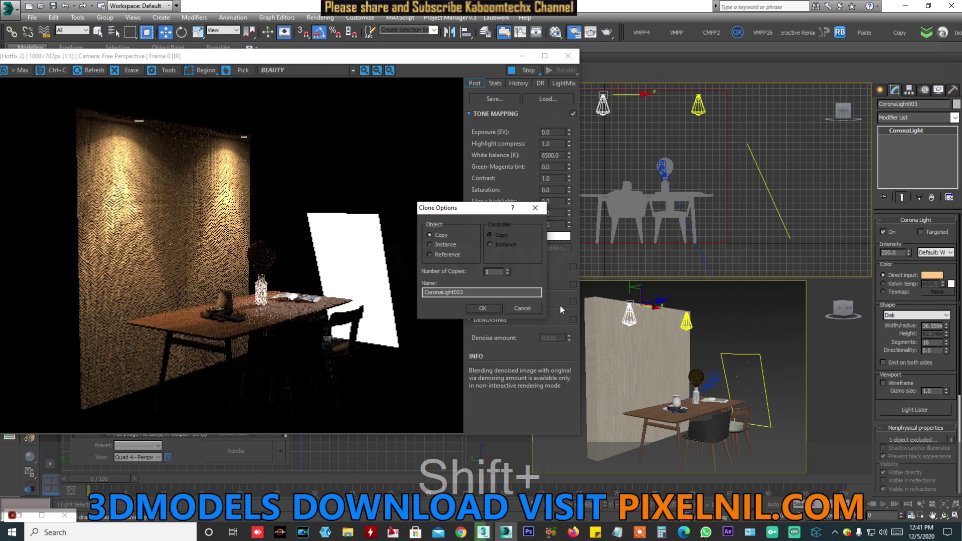
pyautogui.click(479, 306)
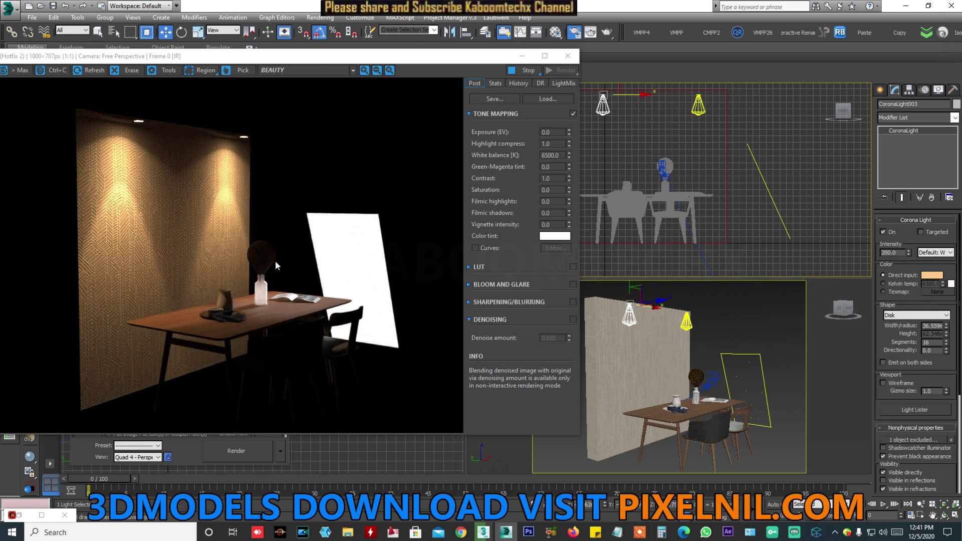
# Try the Sphere shape on the large rectangular light beside the table and undo it.
pyautogui.click(743, 384)
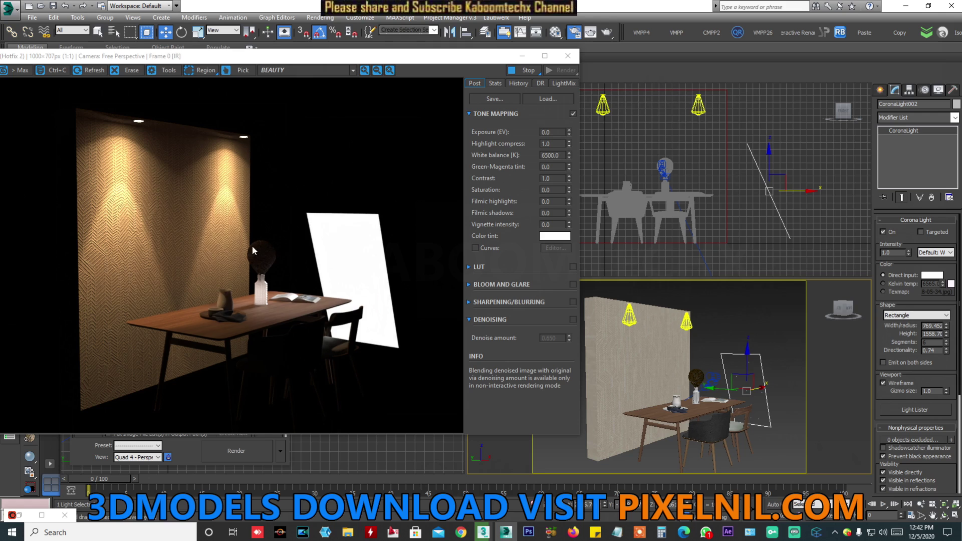
pyautogui.click(905, 316)
pyautogui.click(896, 325)
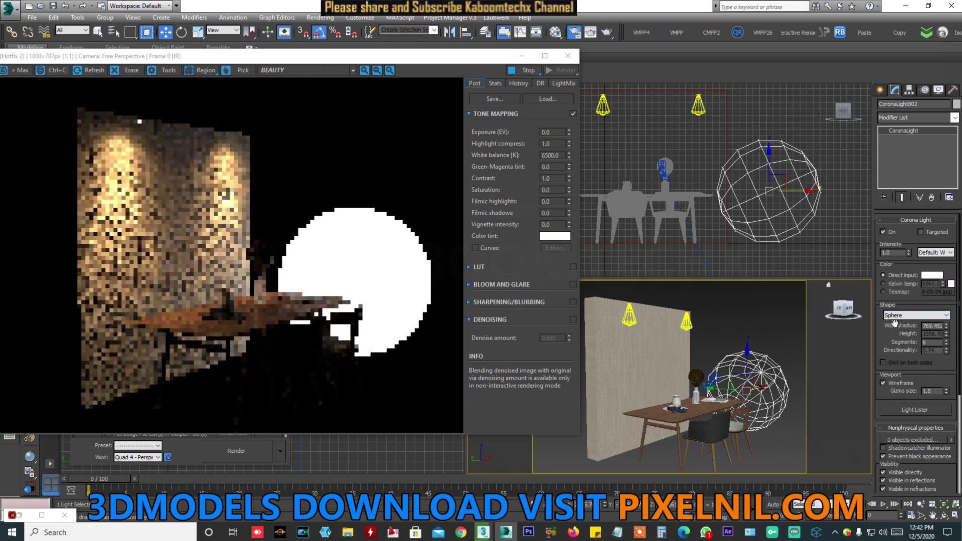
pyautogui.hotkey('ctrl', 'z')
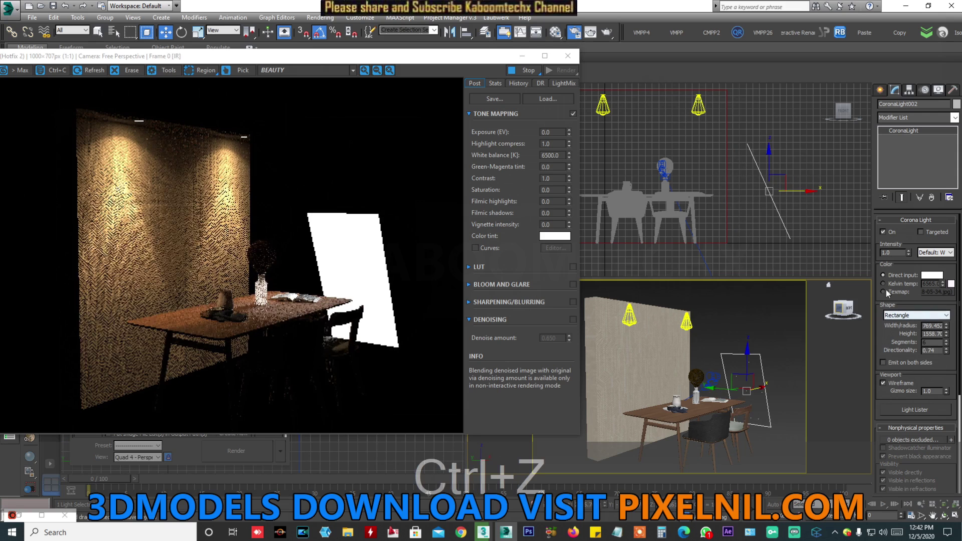
# Copy the large rectangular light to above the table near the vase and change the copy's shape to Sphere.
pyautogui.keyDown('shift'); pyautogui.moveTo(783, 178); pyautogui.dragTo(711, 152); pyautogui.keyUp('shift')
pyautogui.keyDown('shift'); pyautogui.moveTo(776, 183); pyautogui.dragTo(670, 154); pyautogui.keyUp('shift')
pyautogui.click(482, 308)
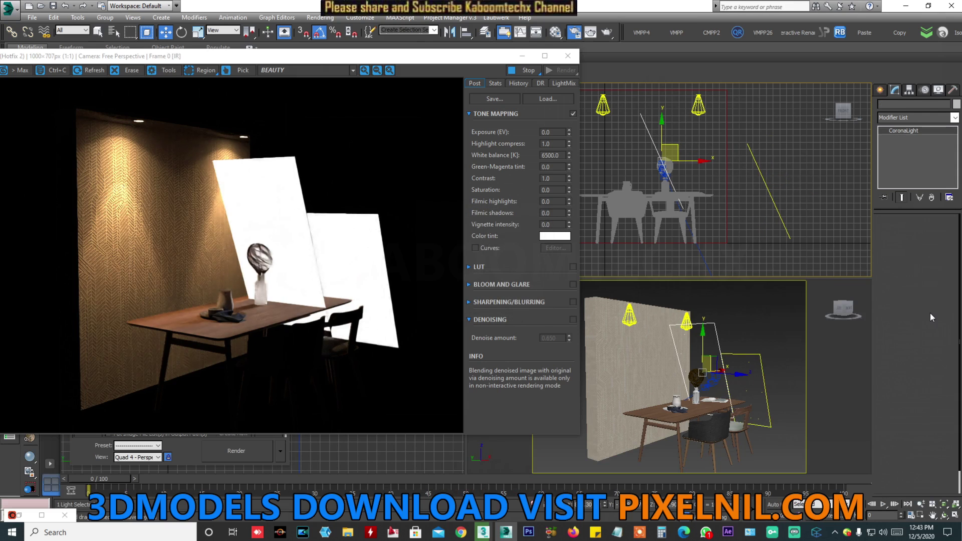
pyautogui.click(917, 315)
pyautogui.click(908, 324)
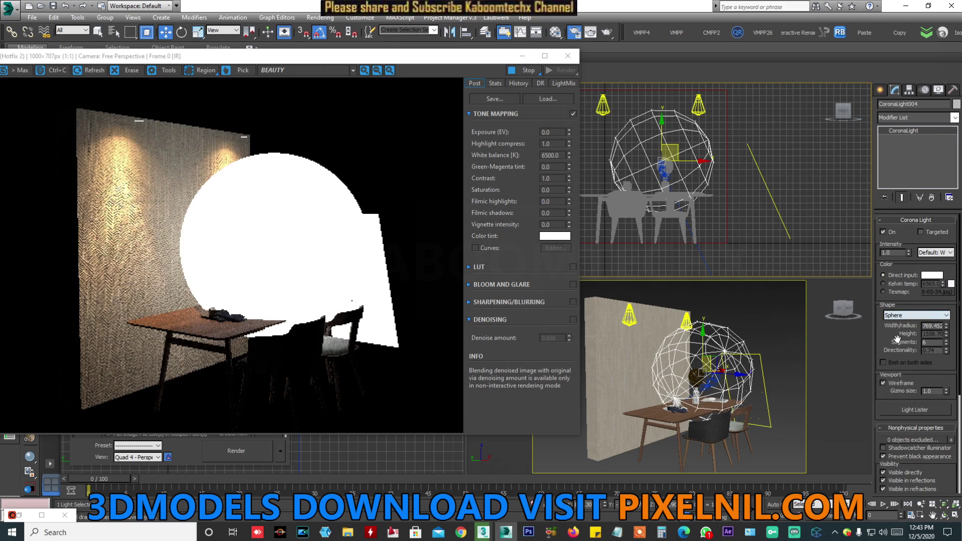
# Shrink the sphere light's radius to about 41.6 mm and move it inside the woven ball on the vase.
pyautogui.moveTo(952, 329); pyautogui.dragTo(947, 306)
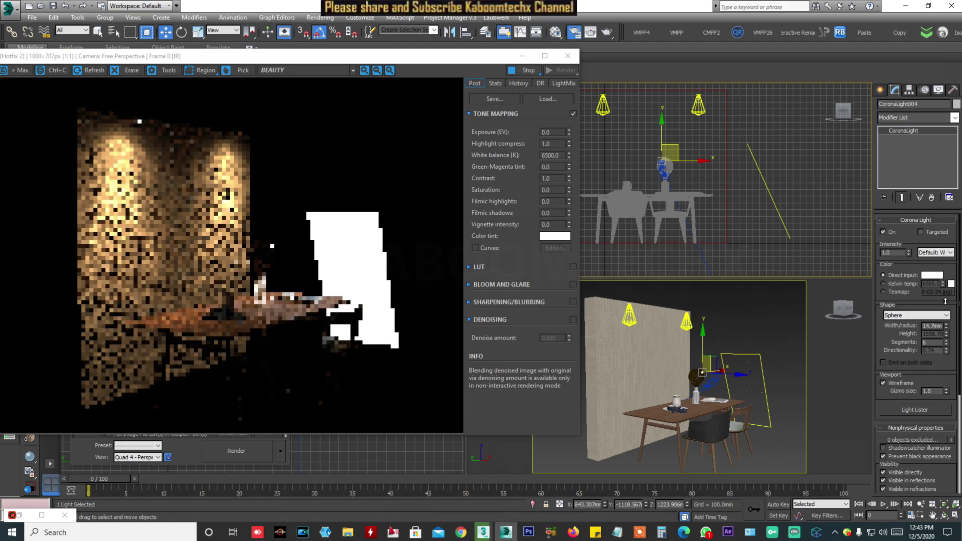
pyautogui.moveTo(941, 204); pyautogui.dragTo(938, 167)
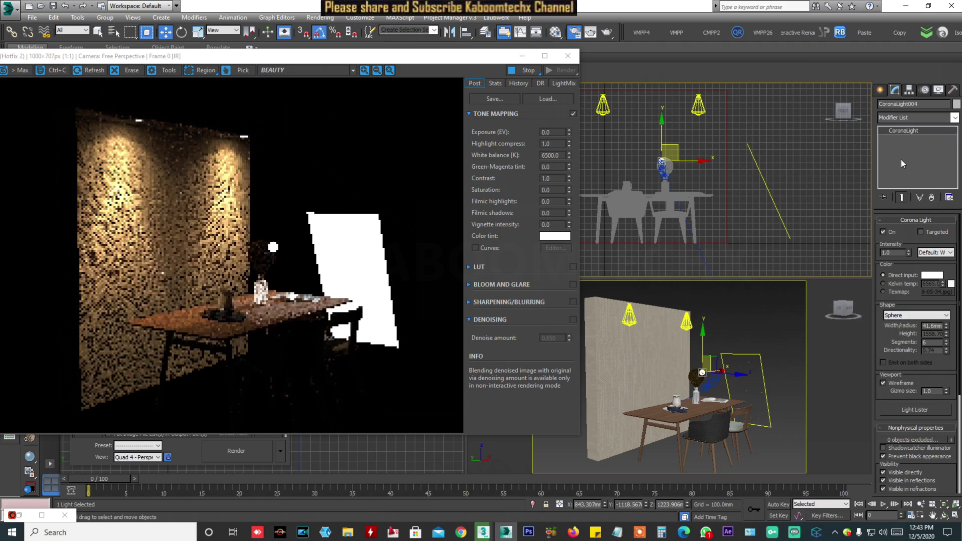
pyautogui.scroll(5, 666, 163)
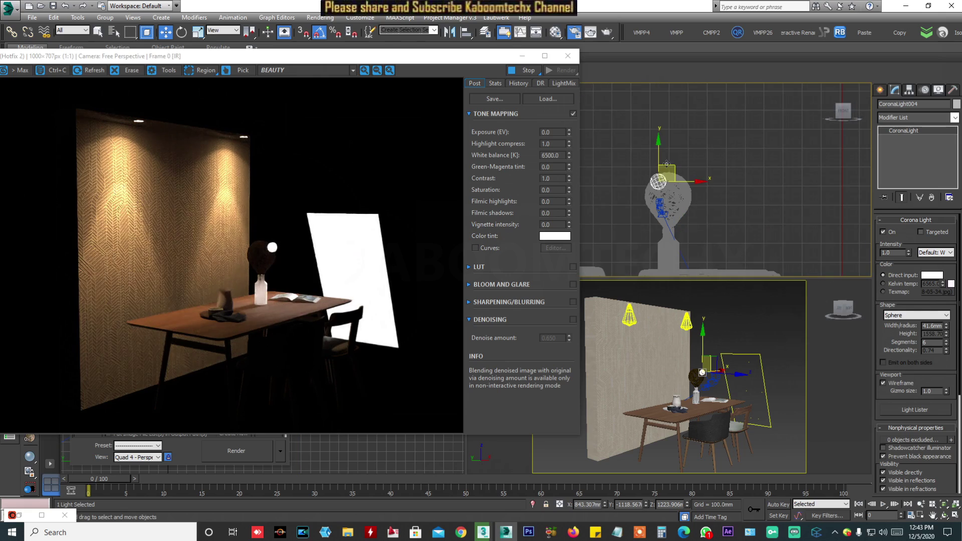
pyautogui.moveTo(671, 166); pyautogui.dragTo(682, 185)
# Examine the lit woven ball and vase in the interactive render from a straight-on close view.
pyautogui.moveTo(651, 369); pyautogui.dragTo(725, 367, button='middle')
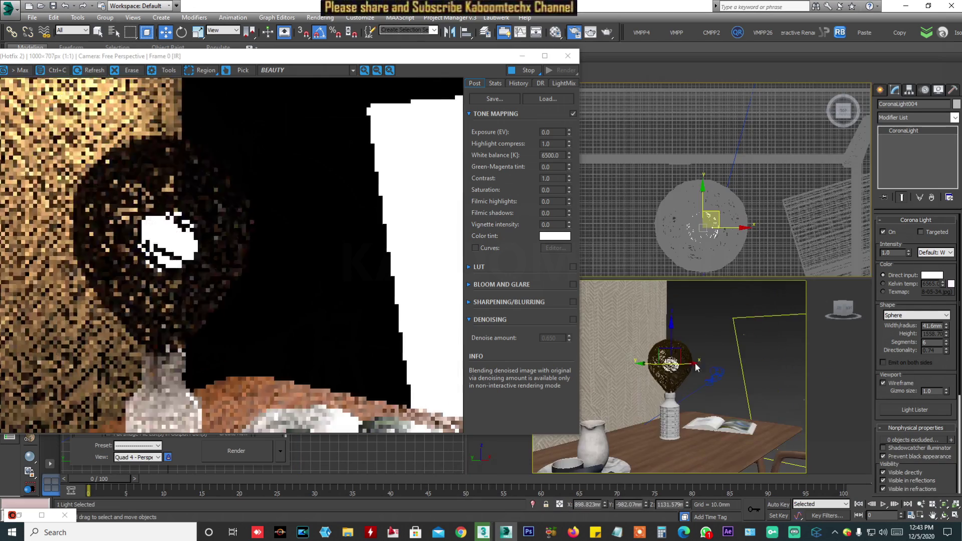
pyautogui.moveTo(725, 351); pyautogui.dragTo(726, 356, button='middle')
pyautogui.scroll(-3, 725, 356)
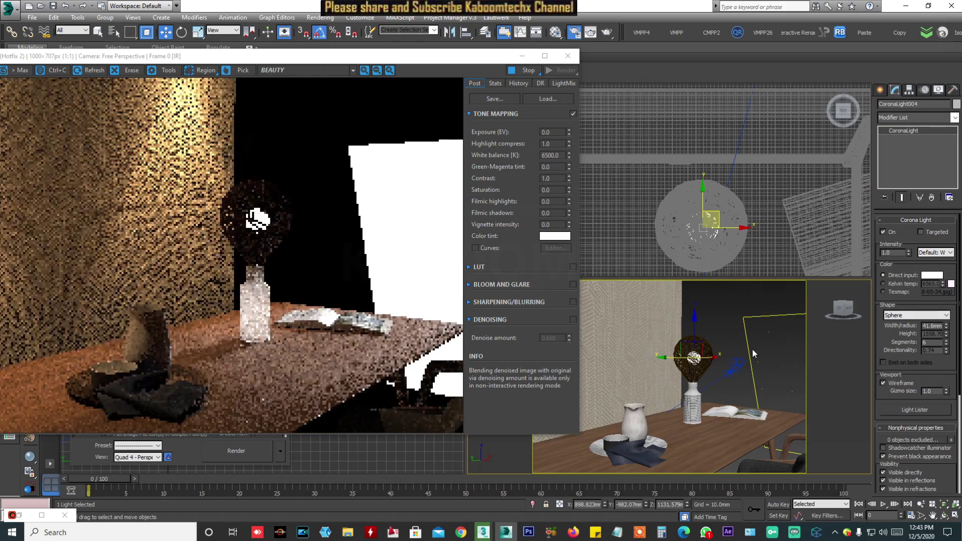
pyautogui.scroll(-2, 743, 358)
pyautogui.scroll(-2, 700, 349)
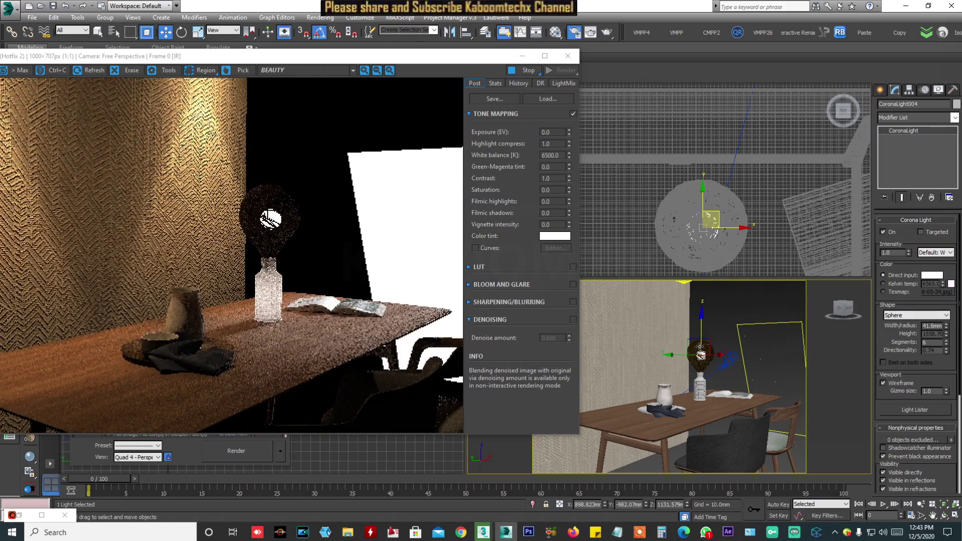
pyautogui.click(944, 516)
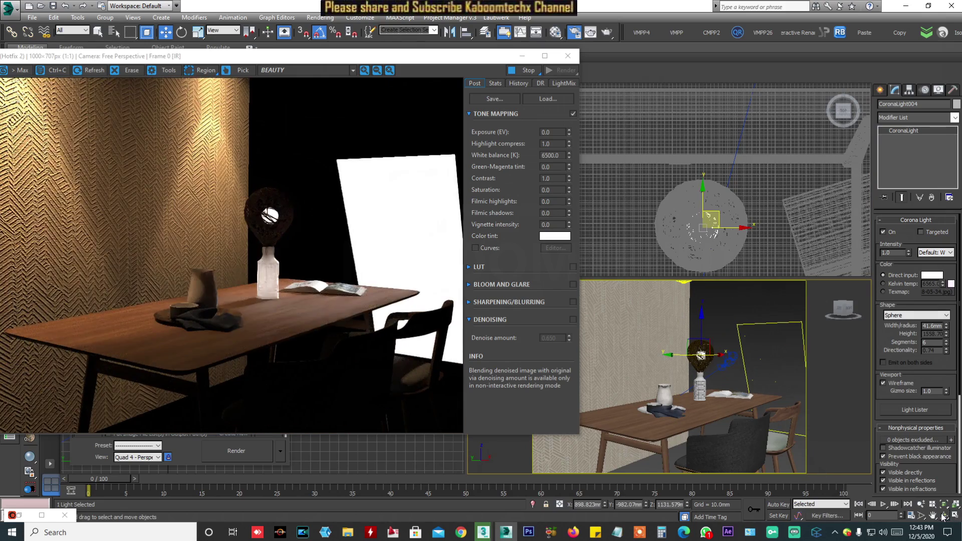
pyautogui.moveTo(696, 384); pyautogui.dragTo(626, 379)
pyautogui.click(920, 506)
pyautogui.moveTo(747, 398); pyautogui.dragTo(752, 368)
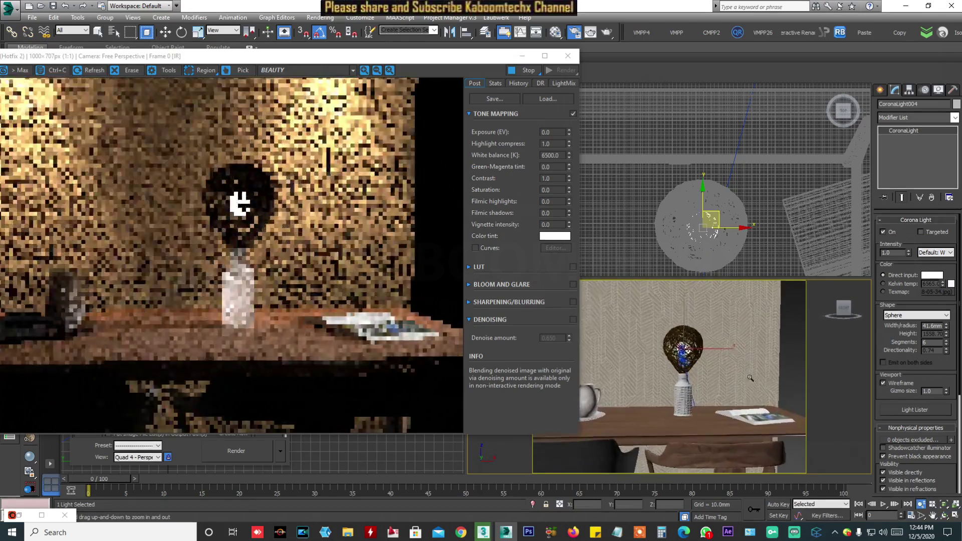
pyautogui.moveTo(752, 367); pyautogui.dragTo(773, 390, button='middle')
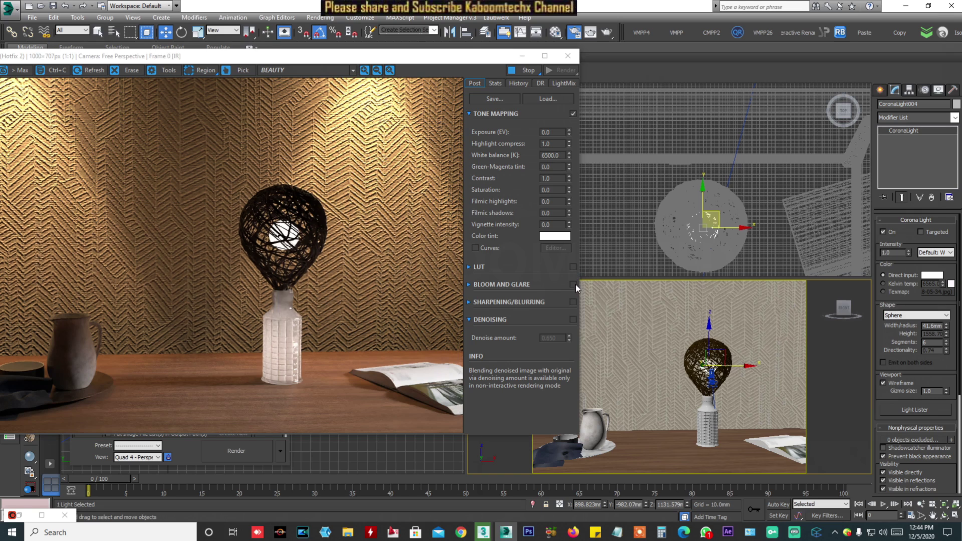
# Enable Bloom and Glare and Sharpening/Blurring for the render and raise the sphere light's intensity to 5 and on to 10.
pyautogui.click(573, 284)
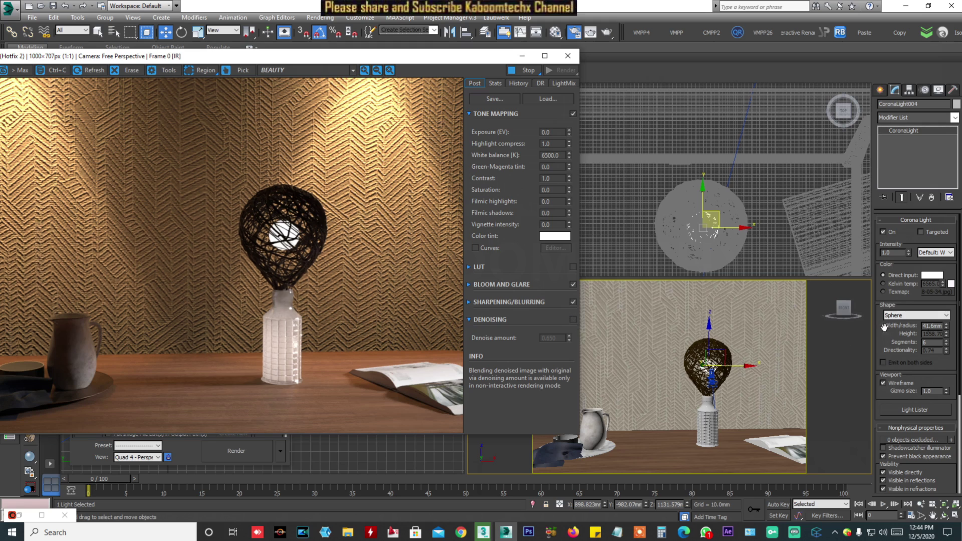
pyautogui.doubleClick(901, 253)
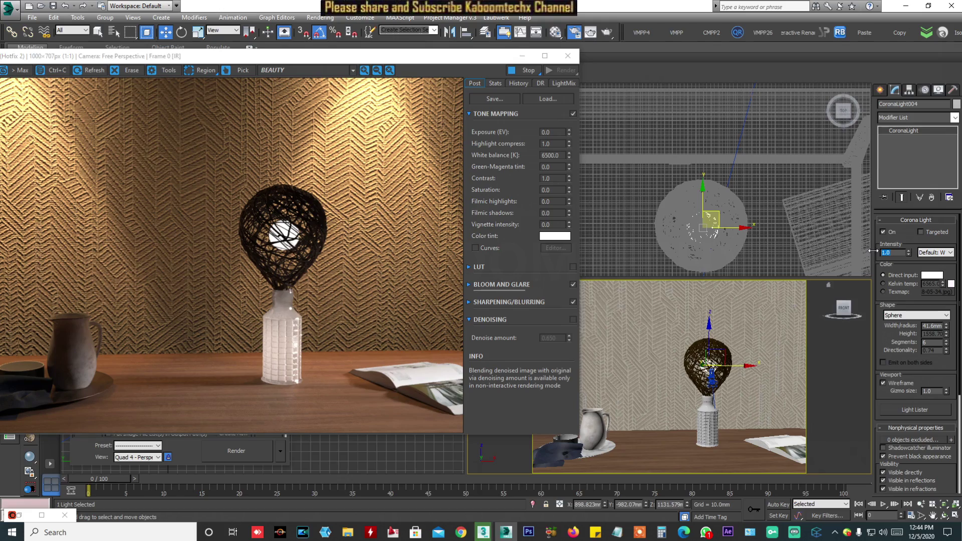
pyautogui.write('5')
pyautogui.press('Return')
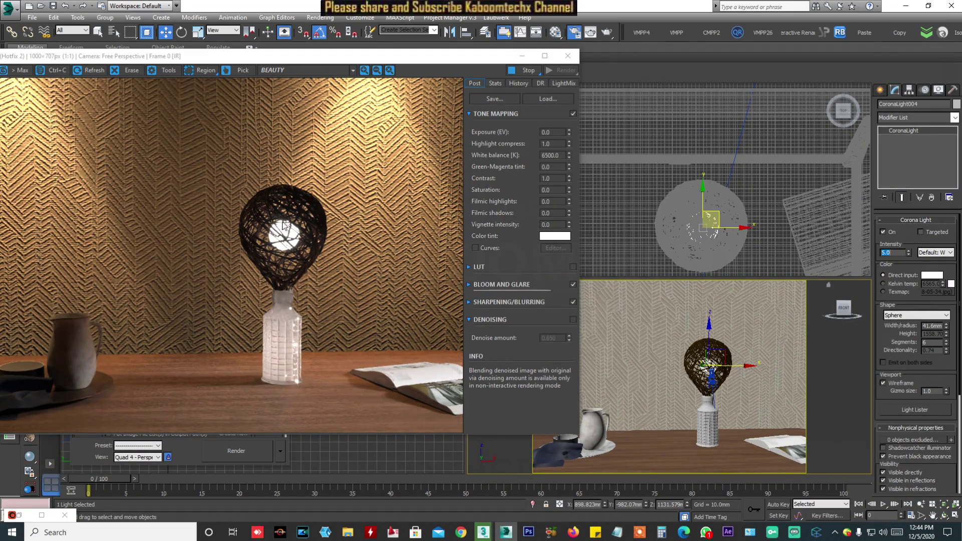
pyautogui.write('10')
pyautogui.press('Return')
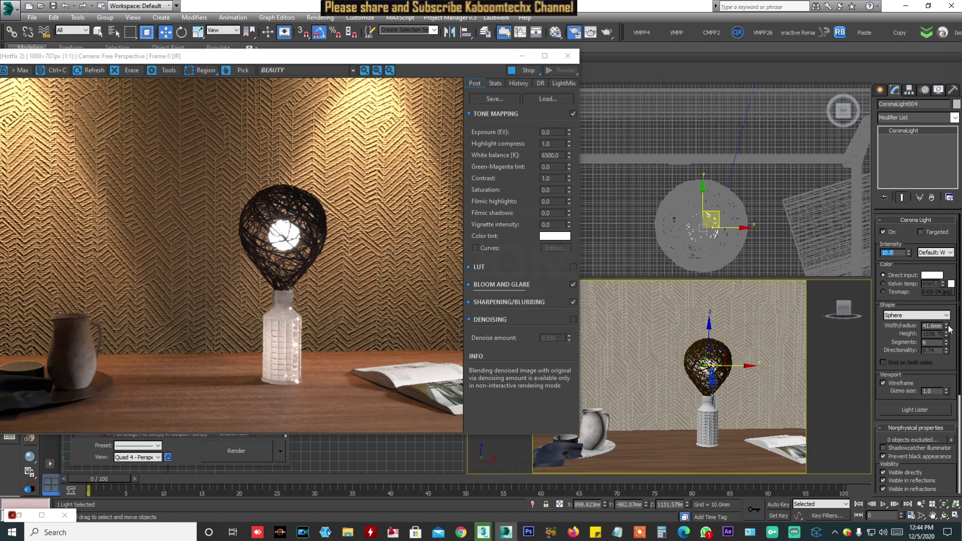
# Enlarge the sphere light's radius to about 90.85 mm and recentre the light inside the woven ball.
pyautogui.moveTo(947, 326); pyautogui.dragTo(938, 279)
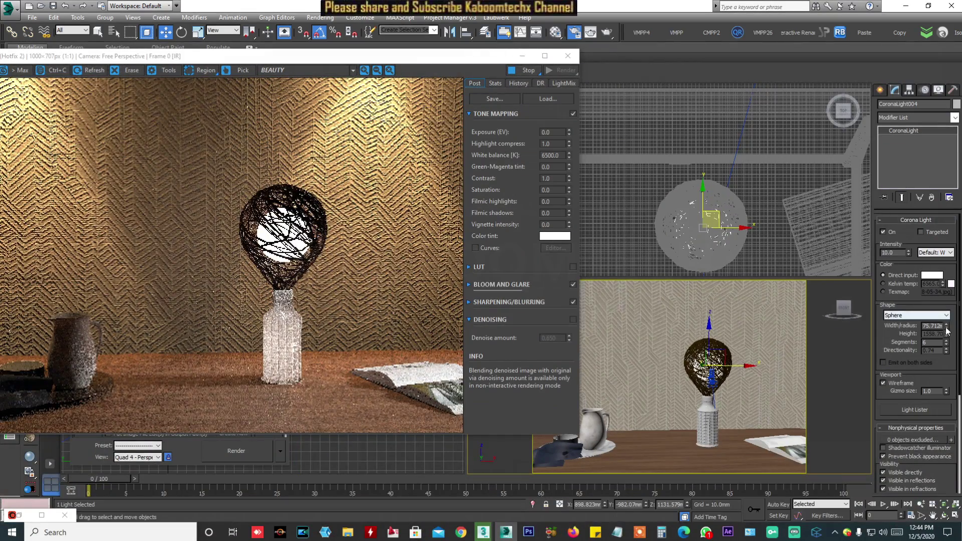
pyautogui.moveTo(947, 328); pyautogui.dragTo(947, 318)
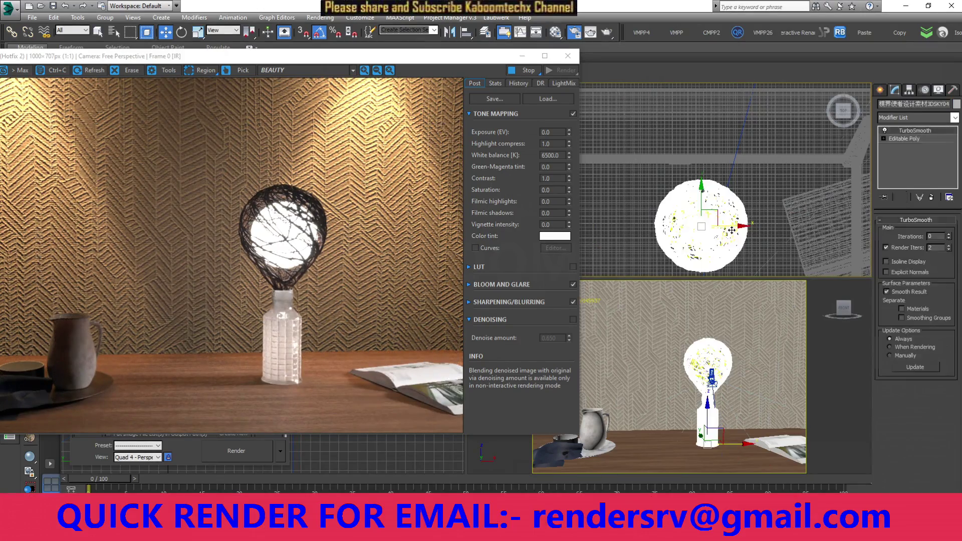
pyautogui.moveTo(718, 214); pyautogui.dragTo(715, 213)
pyautogui.moveTo(710, 336); pyautogui.dragTo(710, 331)
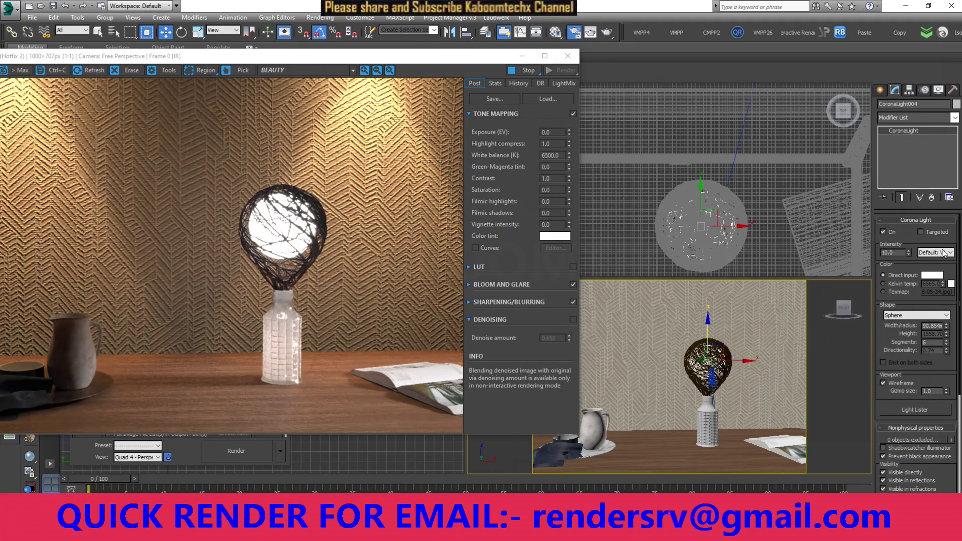
# Set the sphere light's direct input colour to a warm yellow-orange, RGB 255, 189, 94.
pyautogui.click(930, 276)
pyautogui.moveTo(348, 84); pyautogui.dragTo(323, 94)
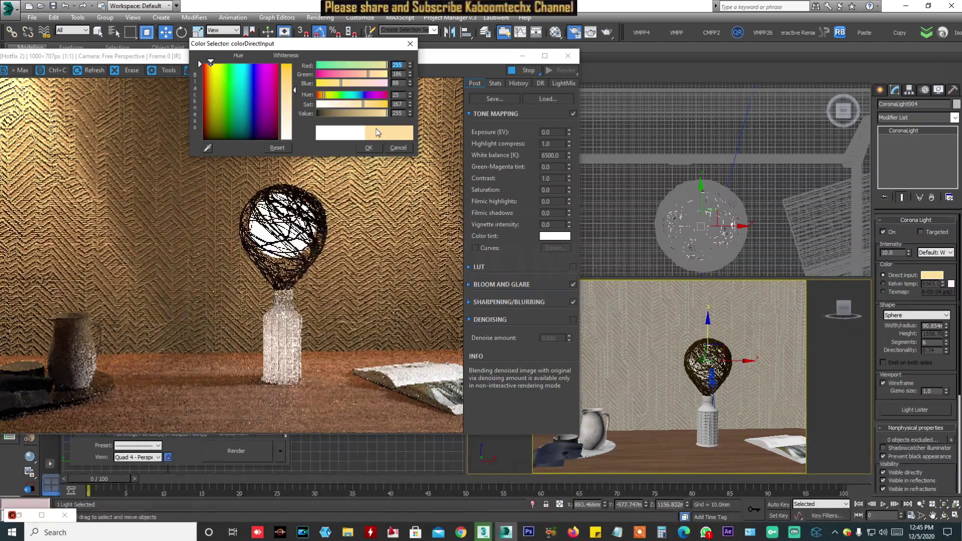
pyautogui.click(361, 105)
pyautogui.moveTo(363, 105)
pyautogui.mouseDown()
pyautogui.moveTo(374, 107)
pyautogui.moveTo(362, 106)
pyautogui.mouseUp()
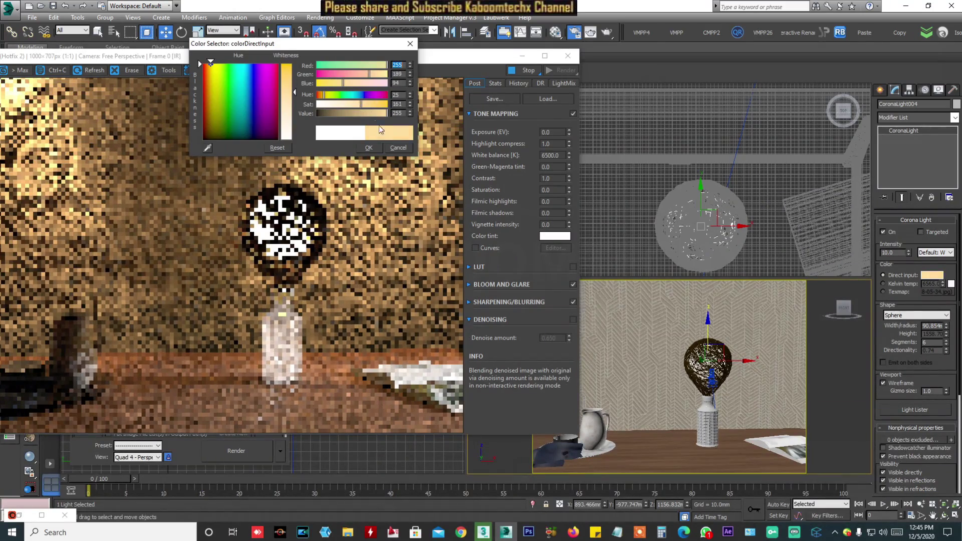
pyautogui.click(377, 145)
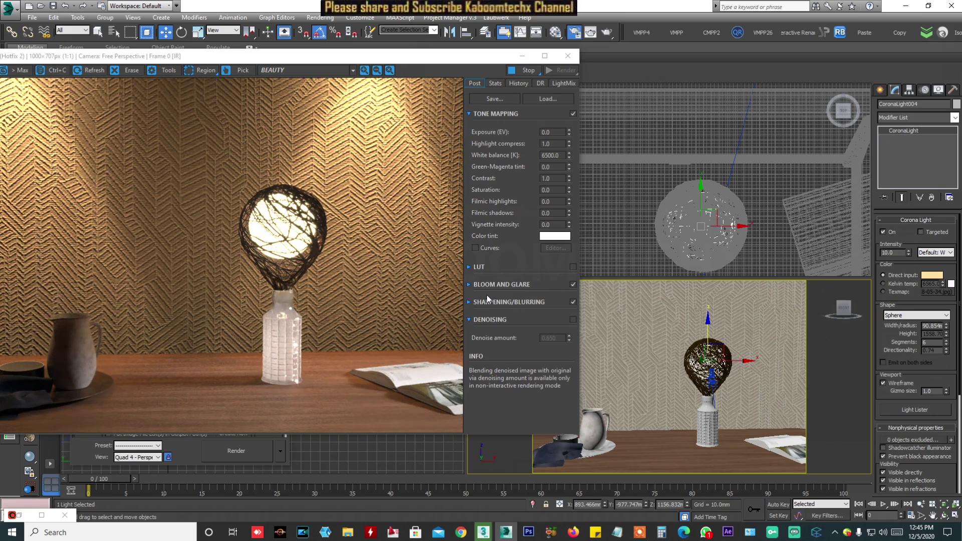
# Raise the render's exposure to about 0.188 and strengthen bloom intensity to about 9.93 and glare intensity to about 19.17.
pyautogui.click(469, 285)
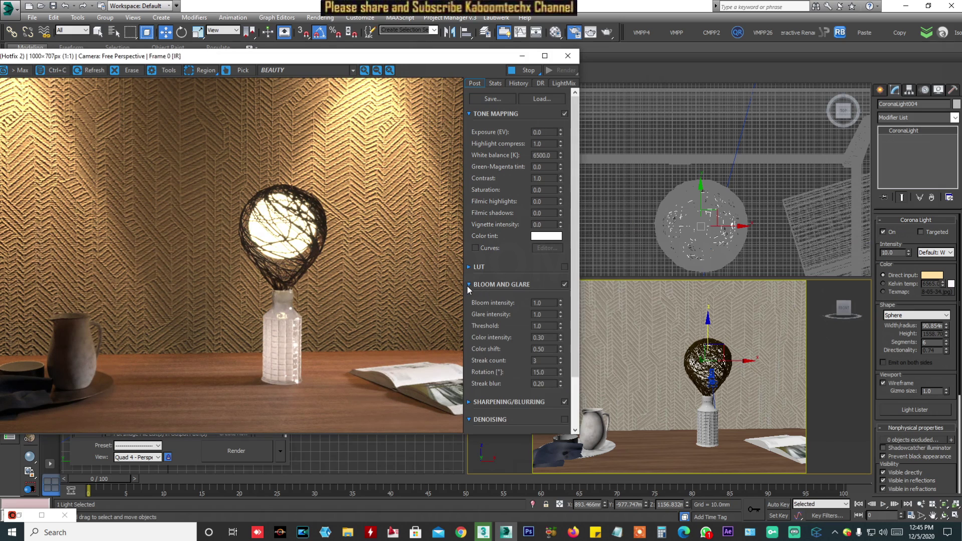
pyautogui.moveTo(563, 302); pyautogui.dragTo(565, 189)
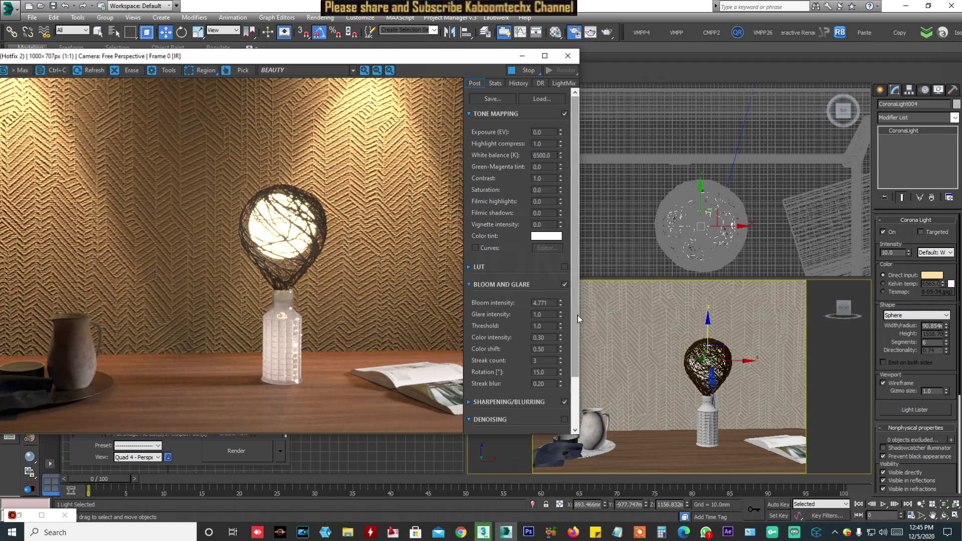
pyautogui.moveTo(560, 303); pyautogui.dragTo(556, 223)
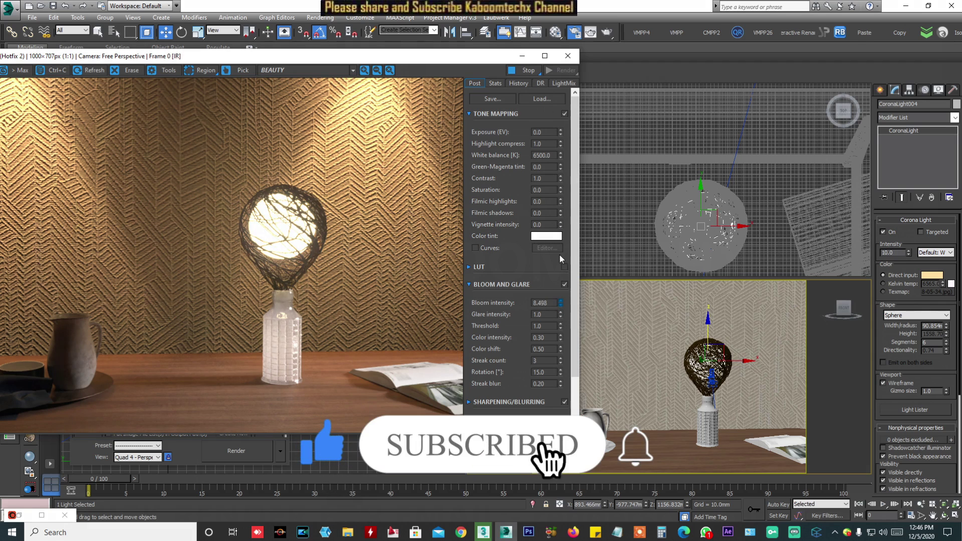
pyautogui.moveTo(560, 301); pyautogui.dragTo(560, 215)
pyautogui.moveTo(561, 132); pyautogui.dragTo(559, 108)
pyautogui.scroll(-1, 566, 420)
pyautogui.moveTo(575, 385); pyautogui.dragTo(576, 389)
pyautogui.moveTo(561, 283)
pyautogui.mouseDown()
pyautogui.moveTo(562, 292)
pyautogui.moveTo(563, 229)
pyautogui.mouseUp()
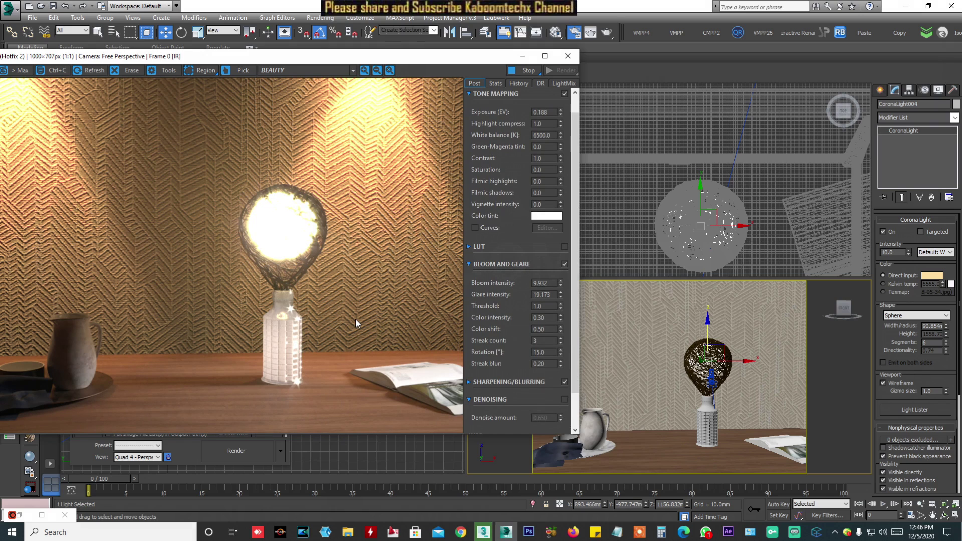
# Examine the bloom and glare around the glowing vase lamp in the interactive render at different framings.
pyautogui.moveTo(306, 57); pyautogui.dragTo(486, 66)
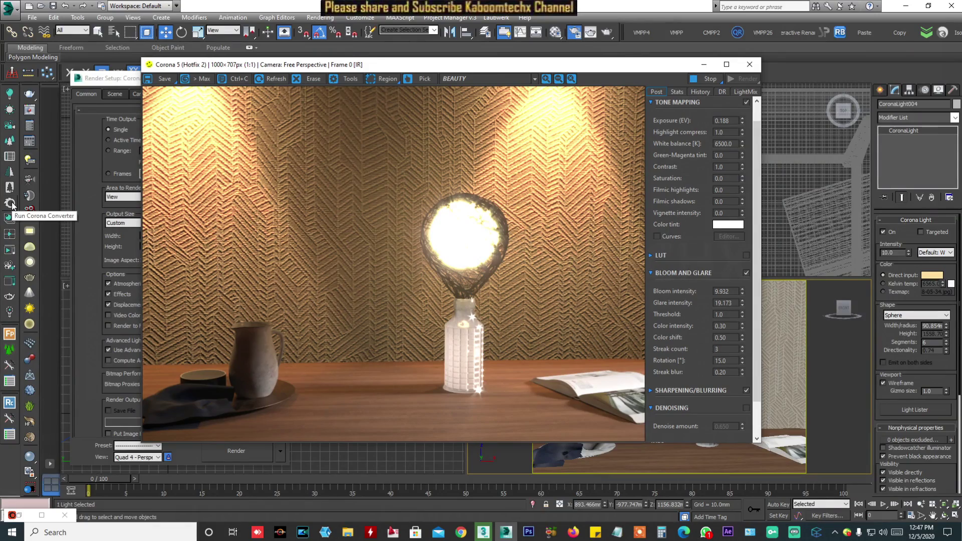
pyautogui.moveTo(565, 71); pyautogui.dragTo(414, 82)
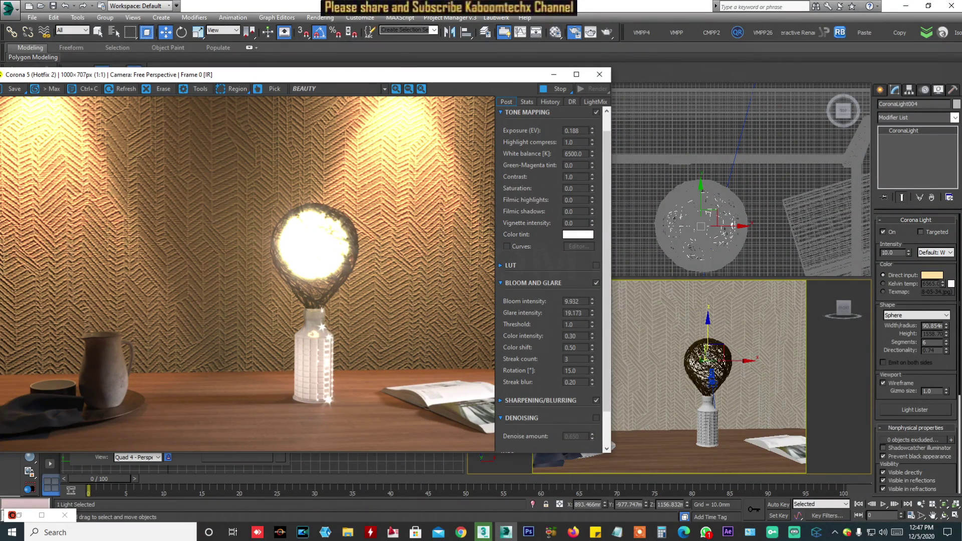
pyautogui.click(921, 504)
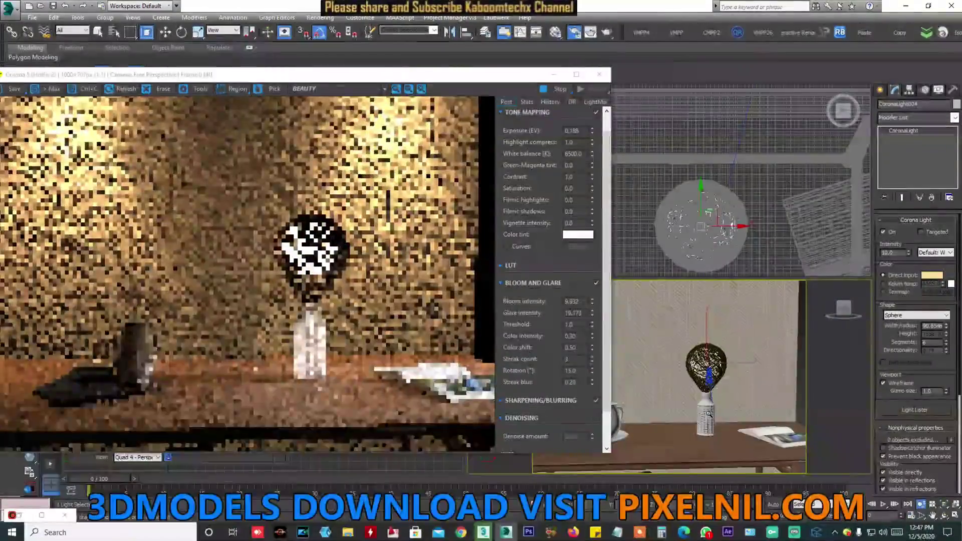
pyautogui.moveTo(708, 413); pyautogui.dragTo(746, 438, button='middle')
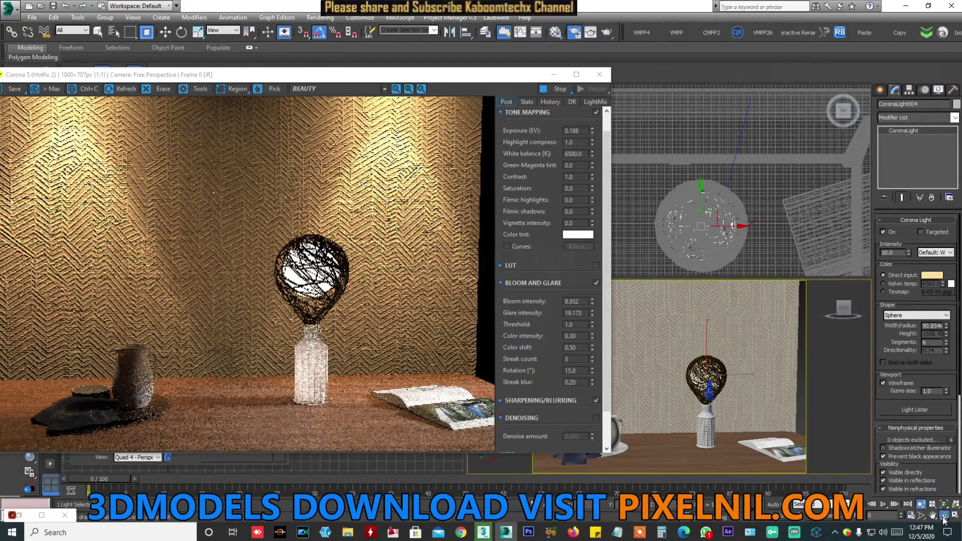
pyautogui.click(674, 372)
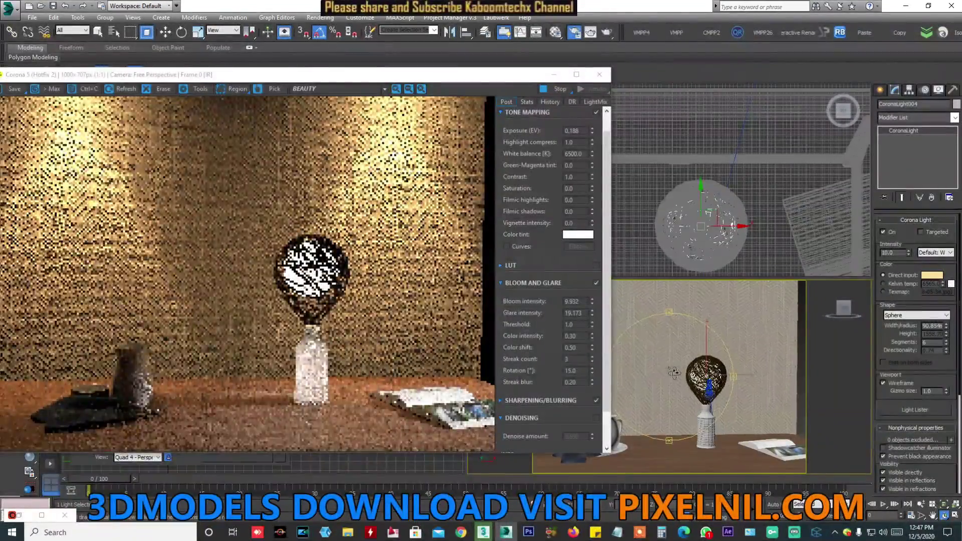
pyautogui.moveTo(674, 372); pyautogui.dragTo(673, 373)
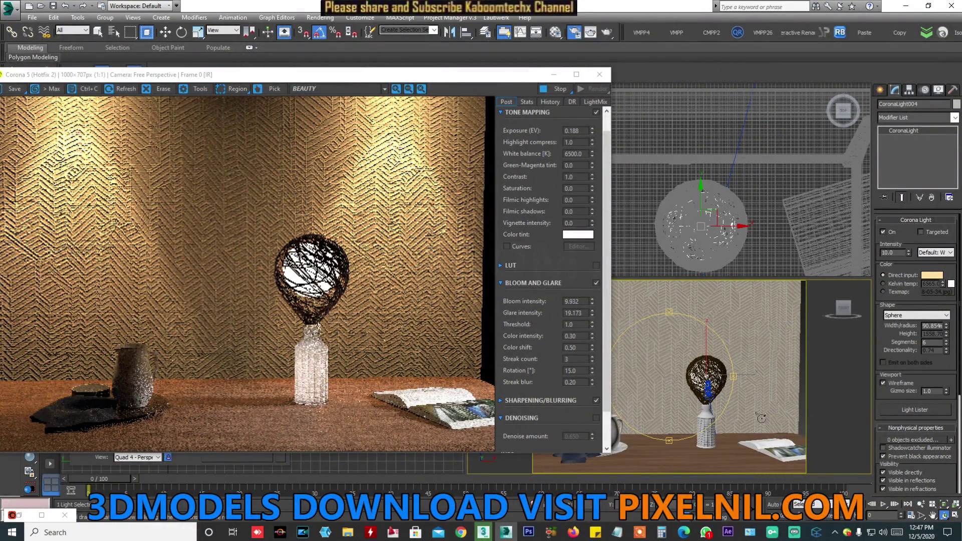
pyautogui.click(922, 506)
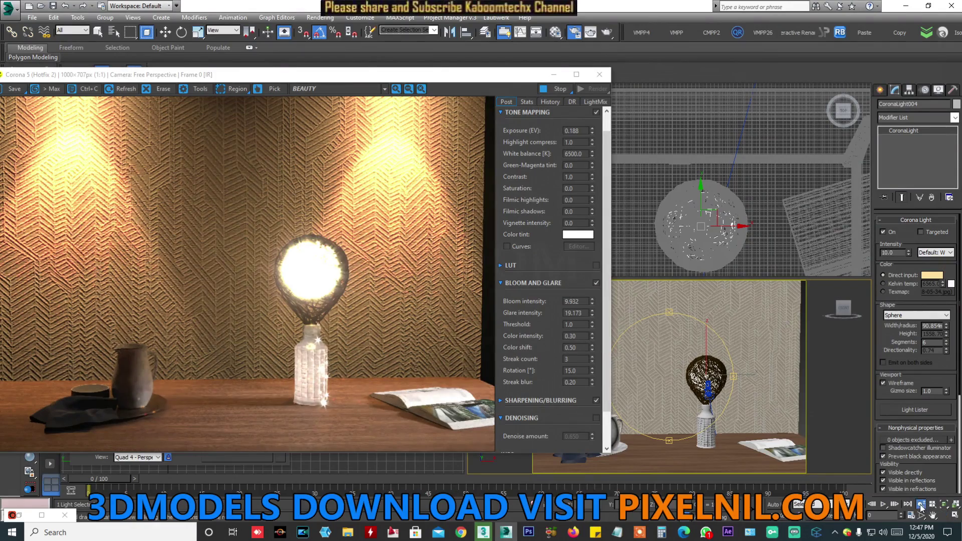
pyautogui.moveTo(676, 394); pyautogui.dragTo(682, 377)
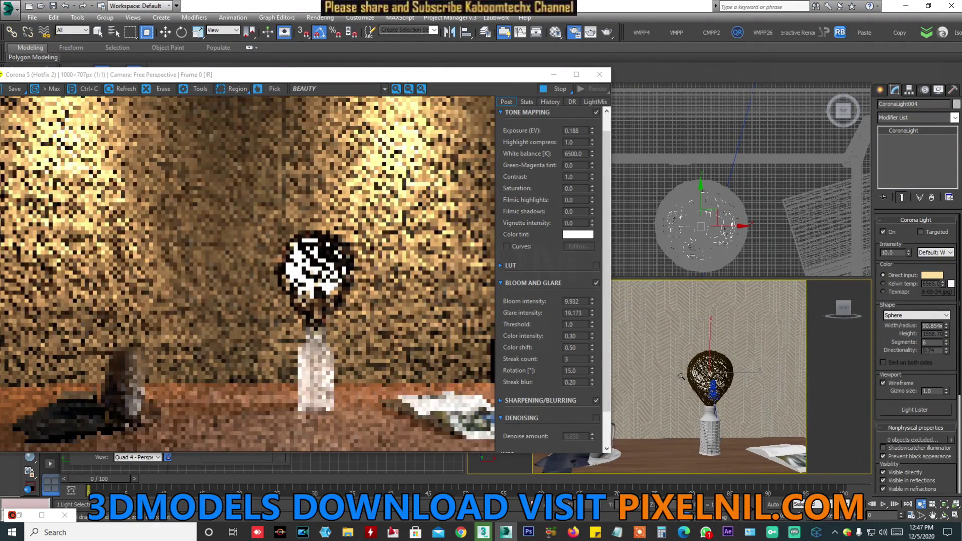